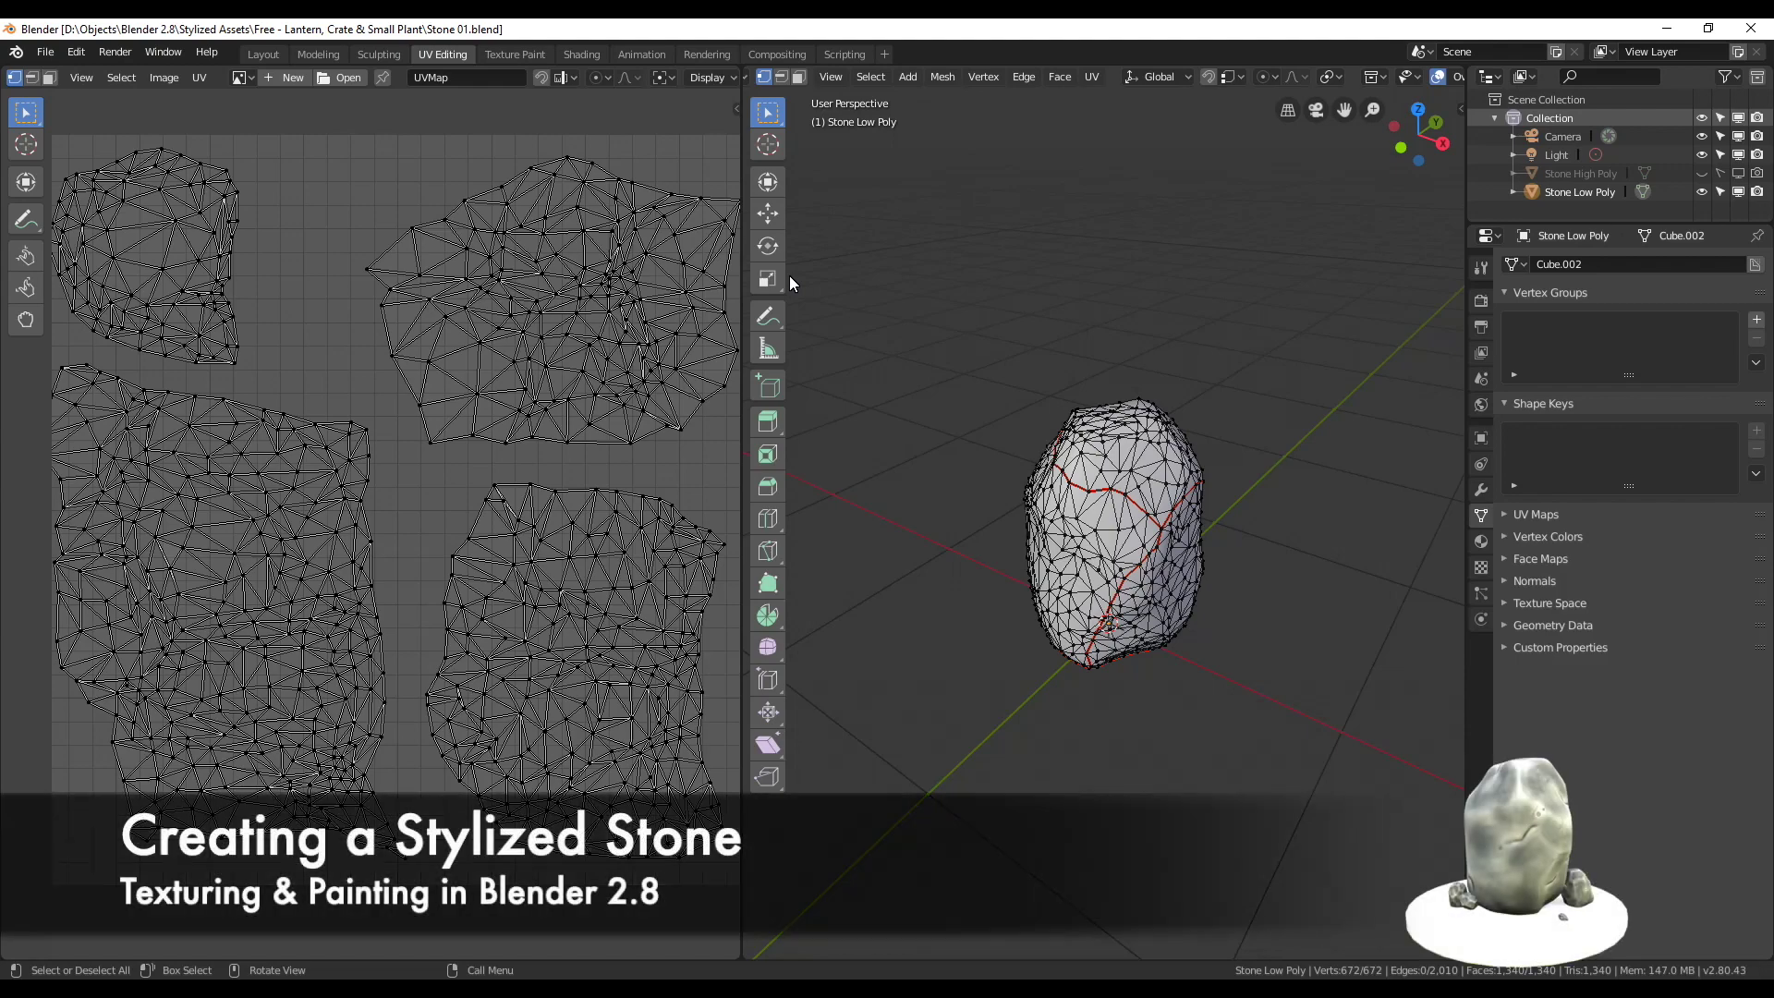
scroll(1147, 807, up, 1)
Step: In the Shading workspace, assign the existing Material to the low-poly stone
middle_drag(1234, 752, 1048, 711)
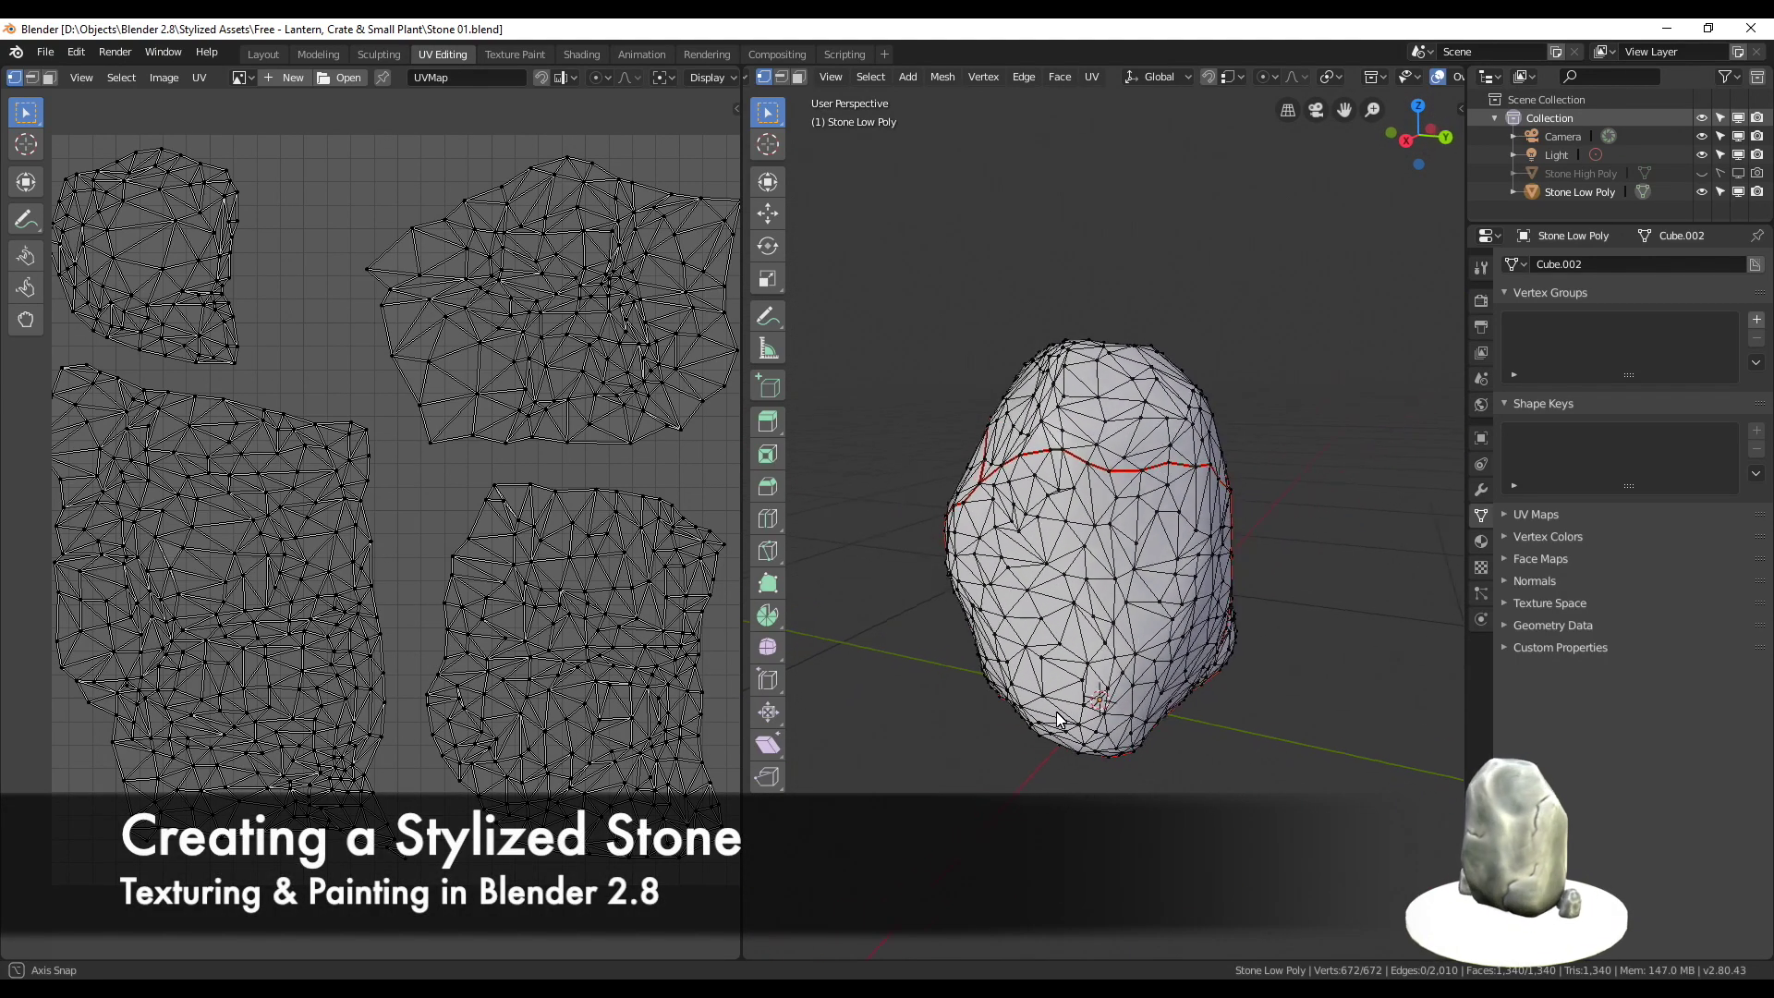
middle_drag(1048, 711, 1185, 736)
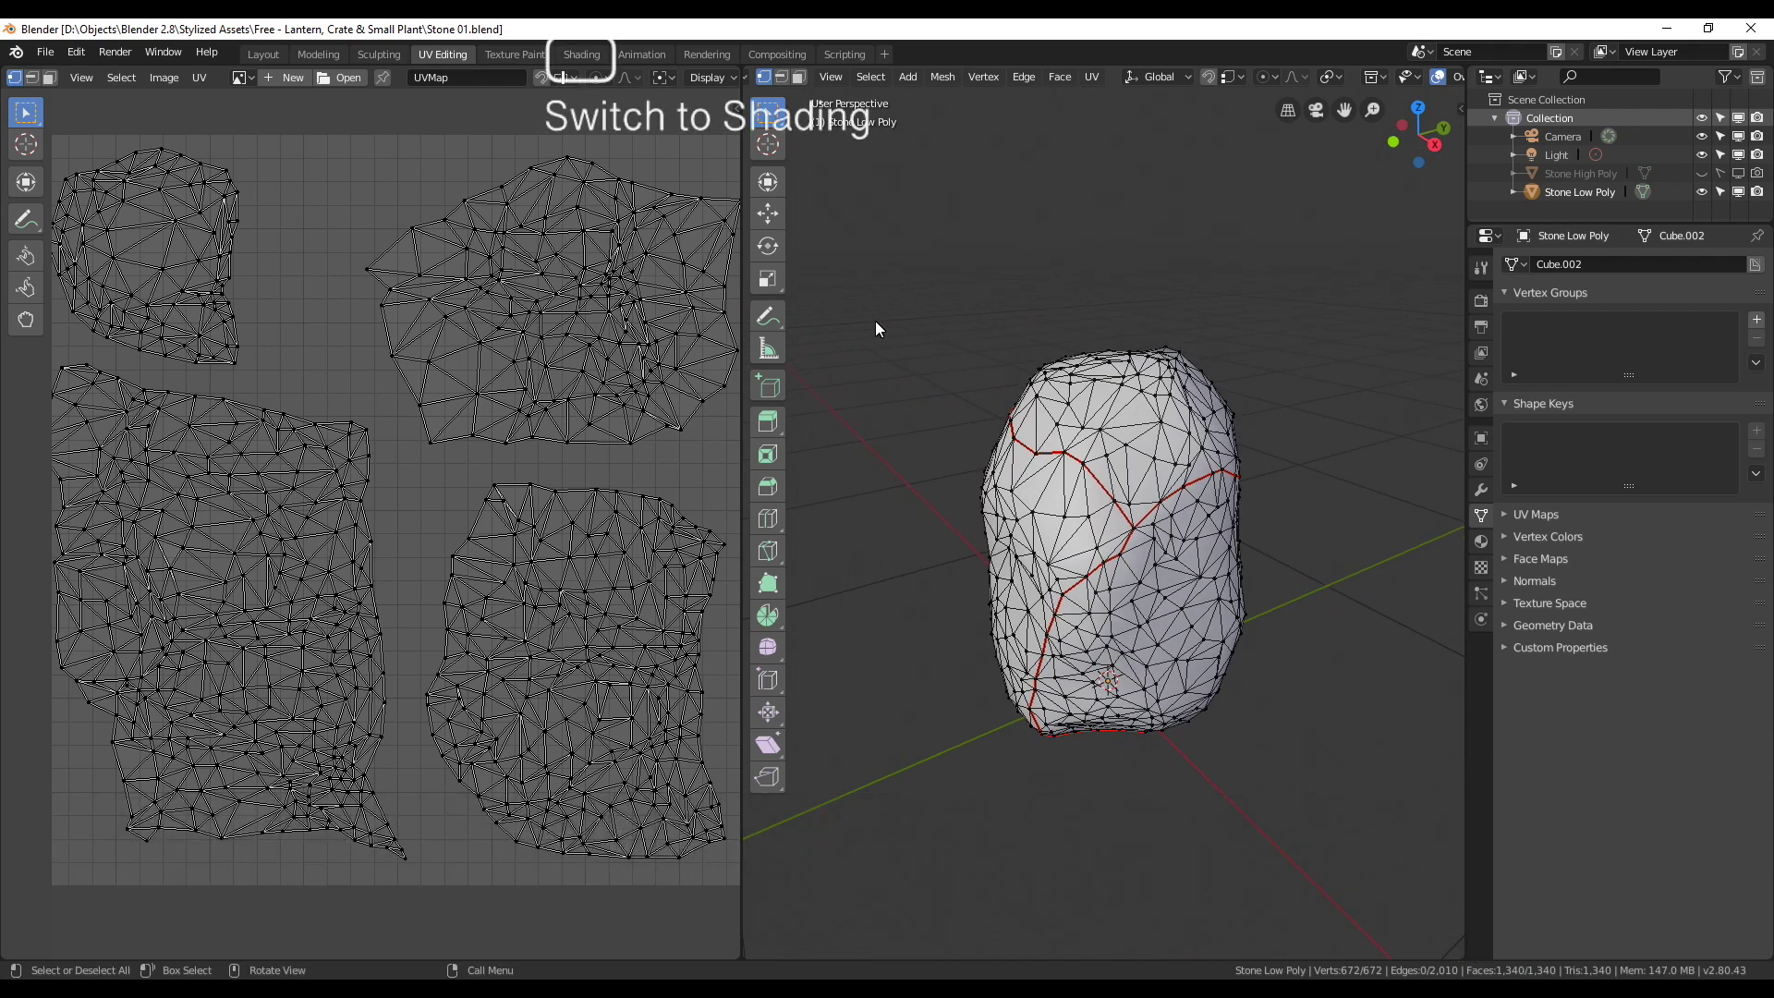
click(579, 57)
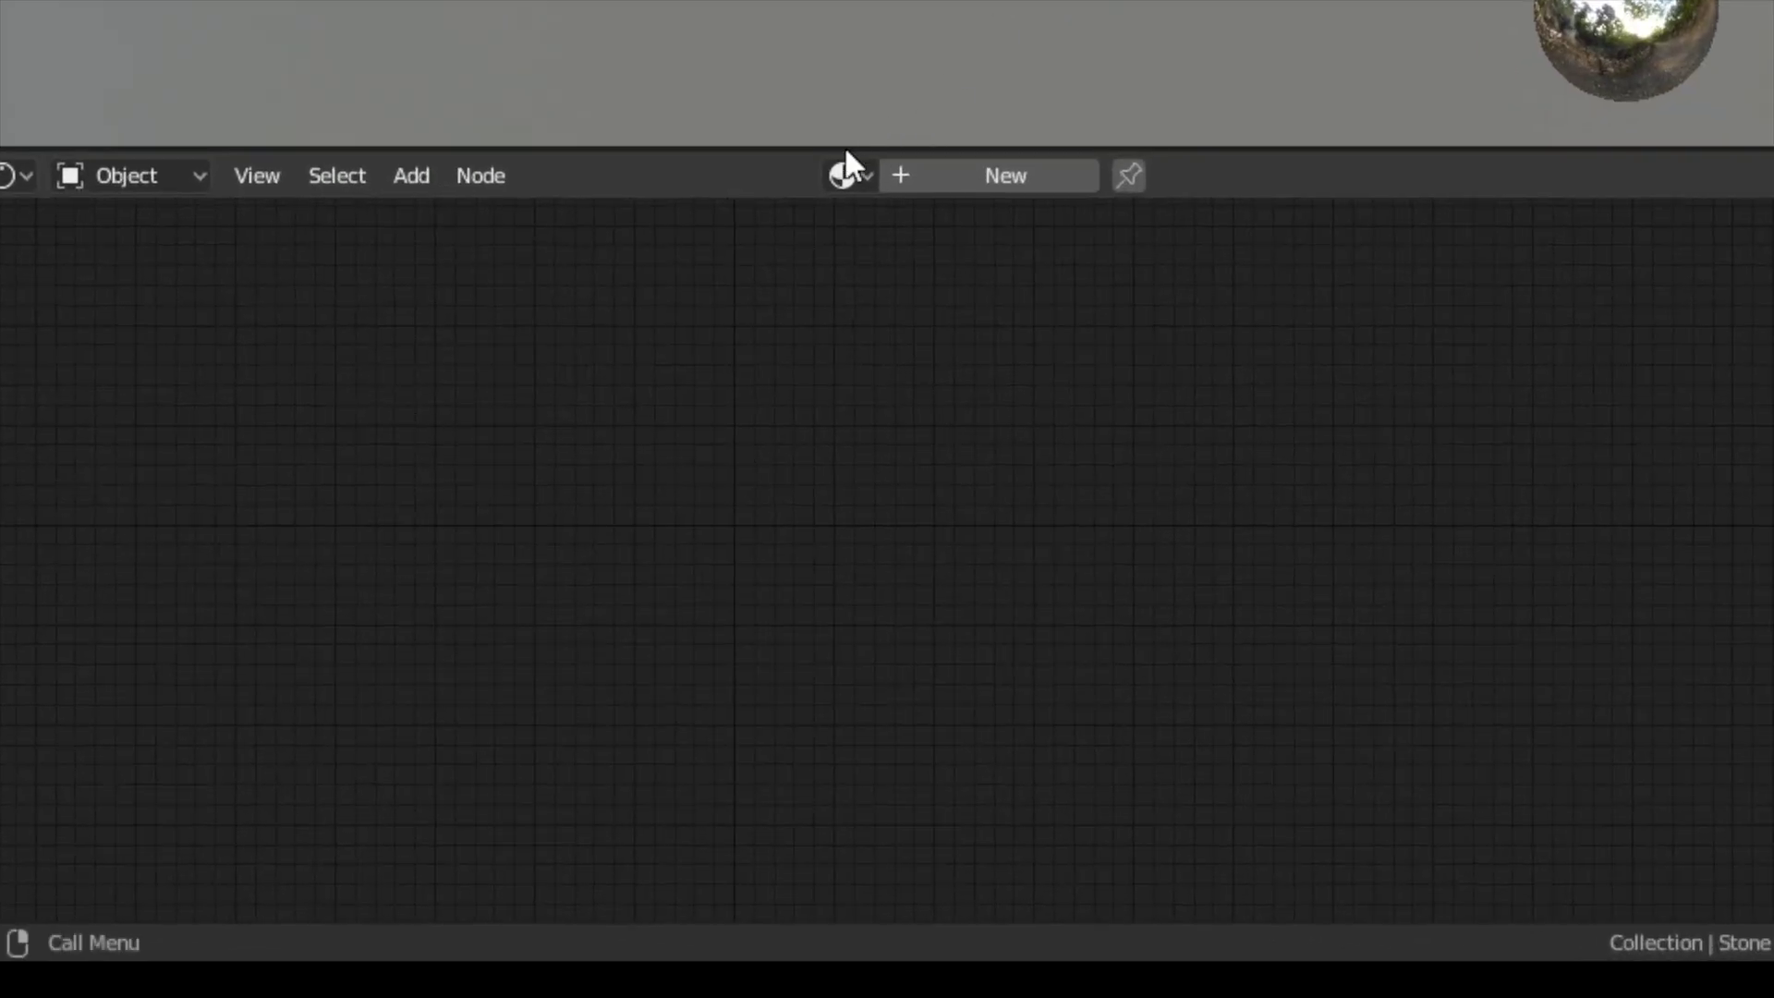
click(843, 177)
click(960, 238)
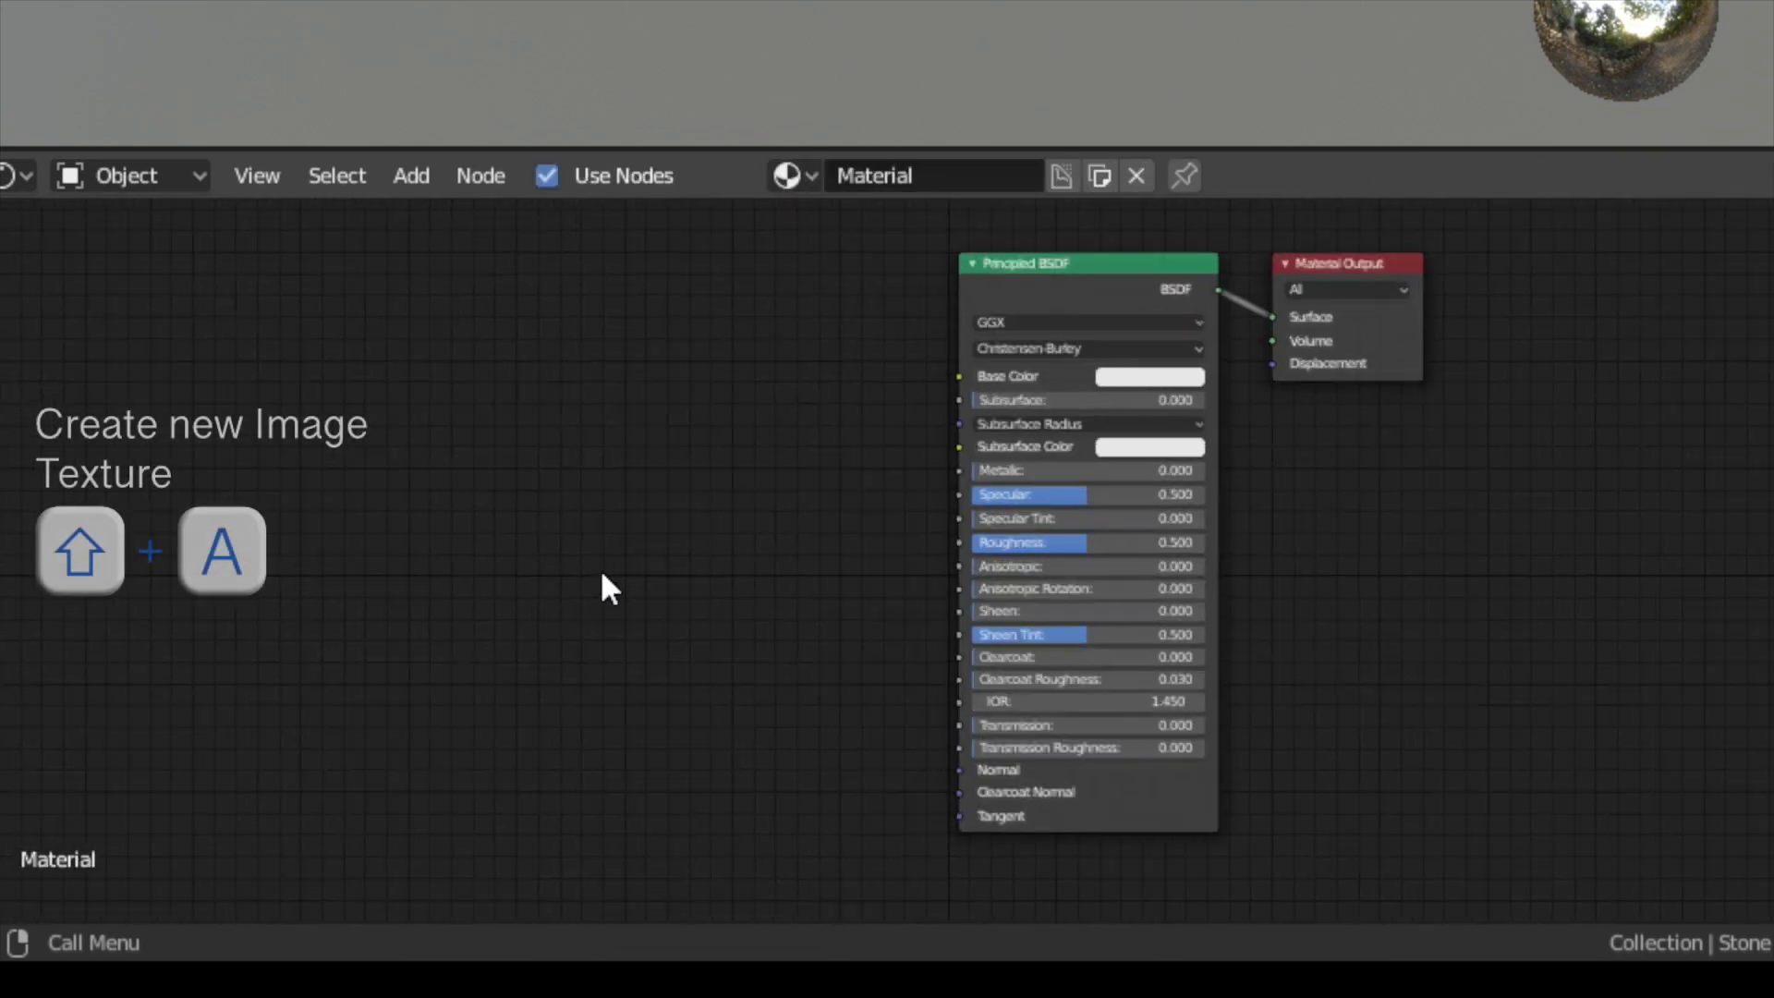
Step: Add an Image Texture node with a new image named Stone NOR
key(shift+a)
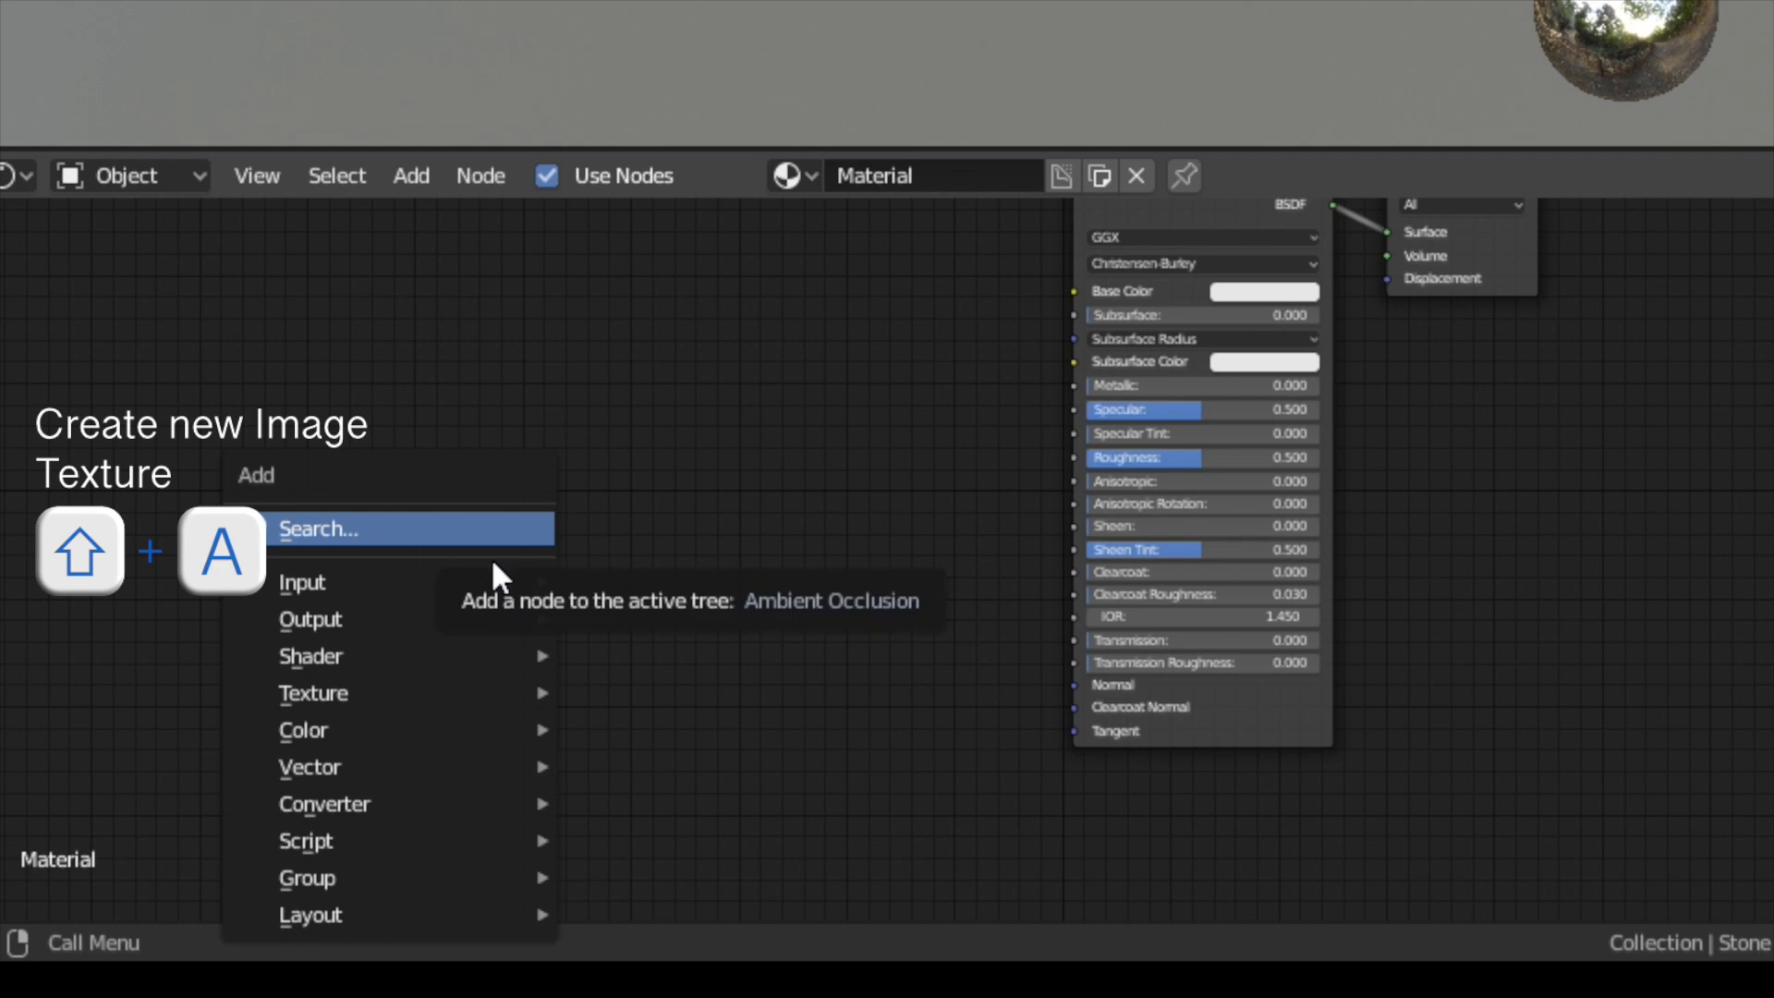
mouse_move(314, 694)
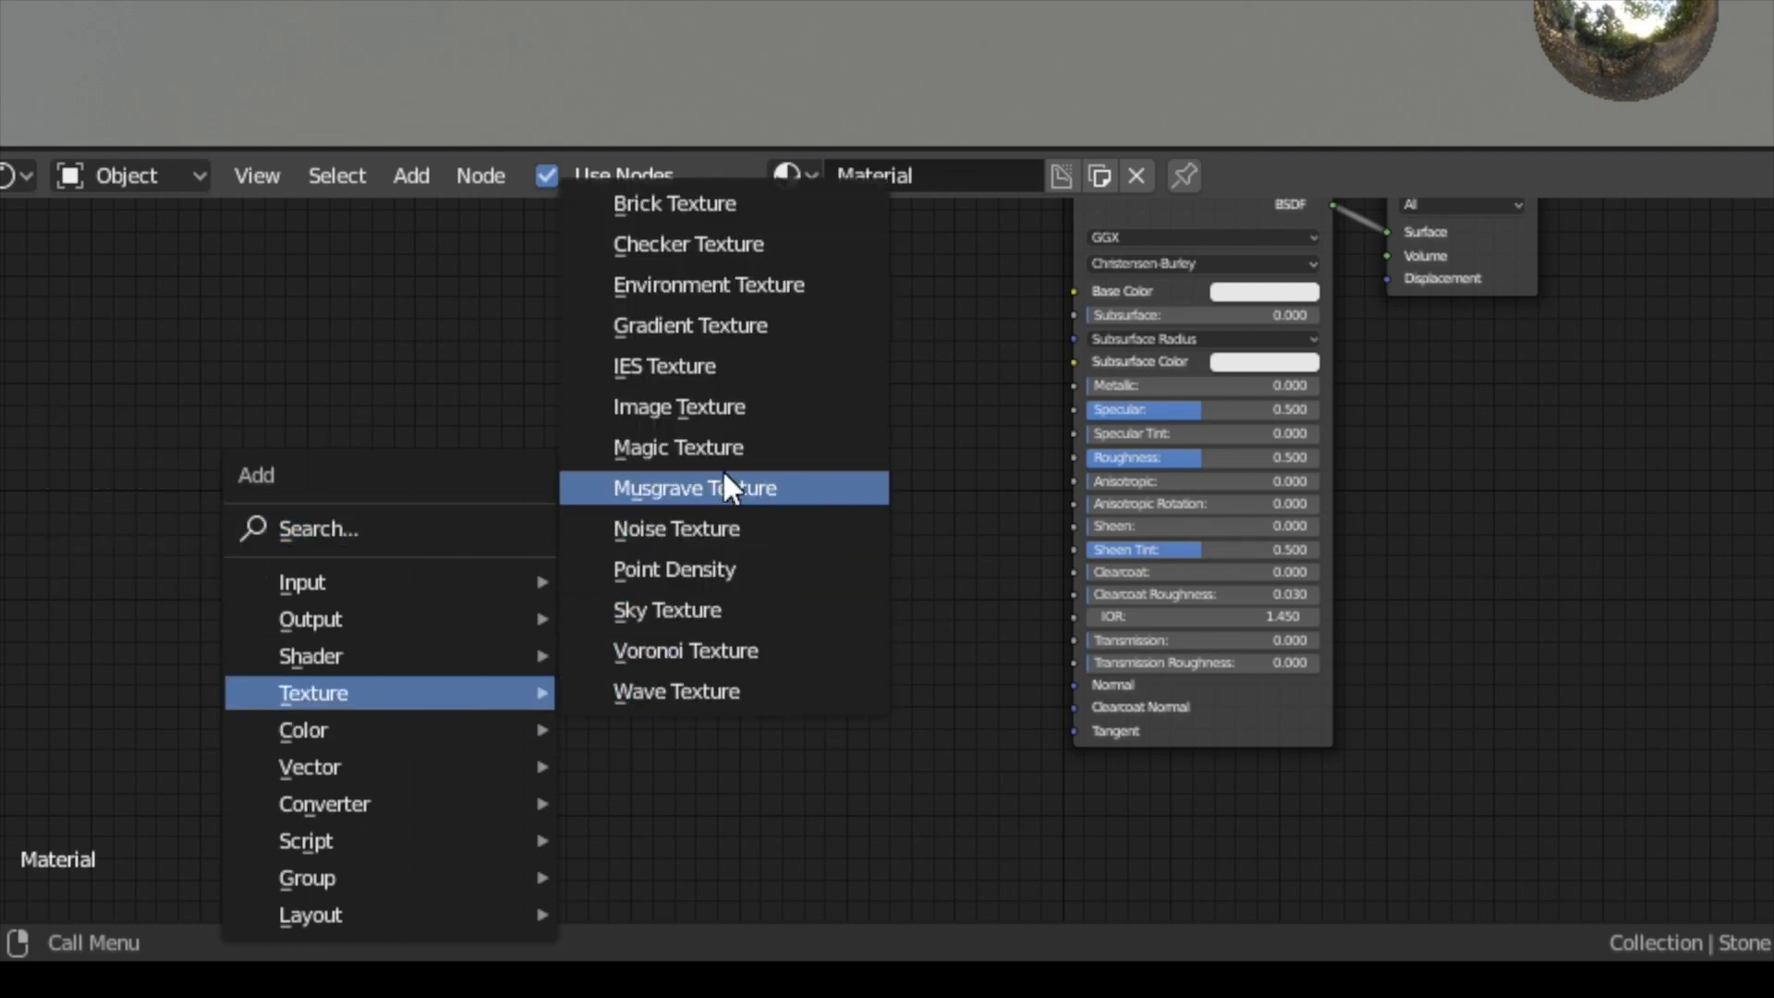
click(745, 407)
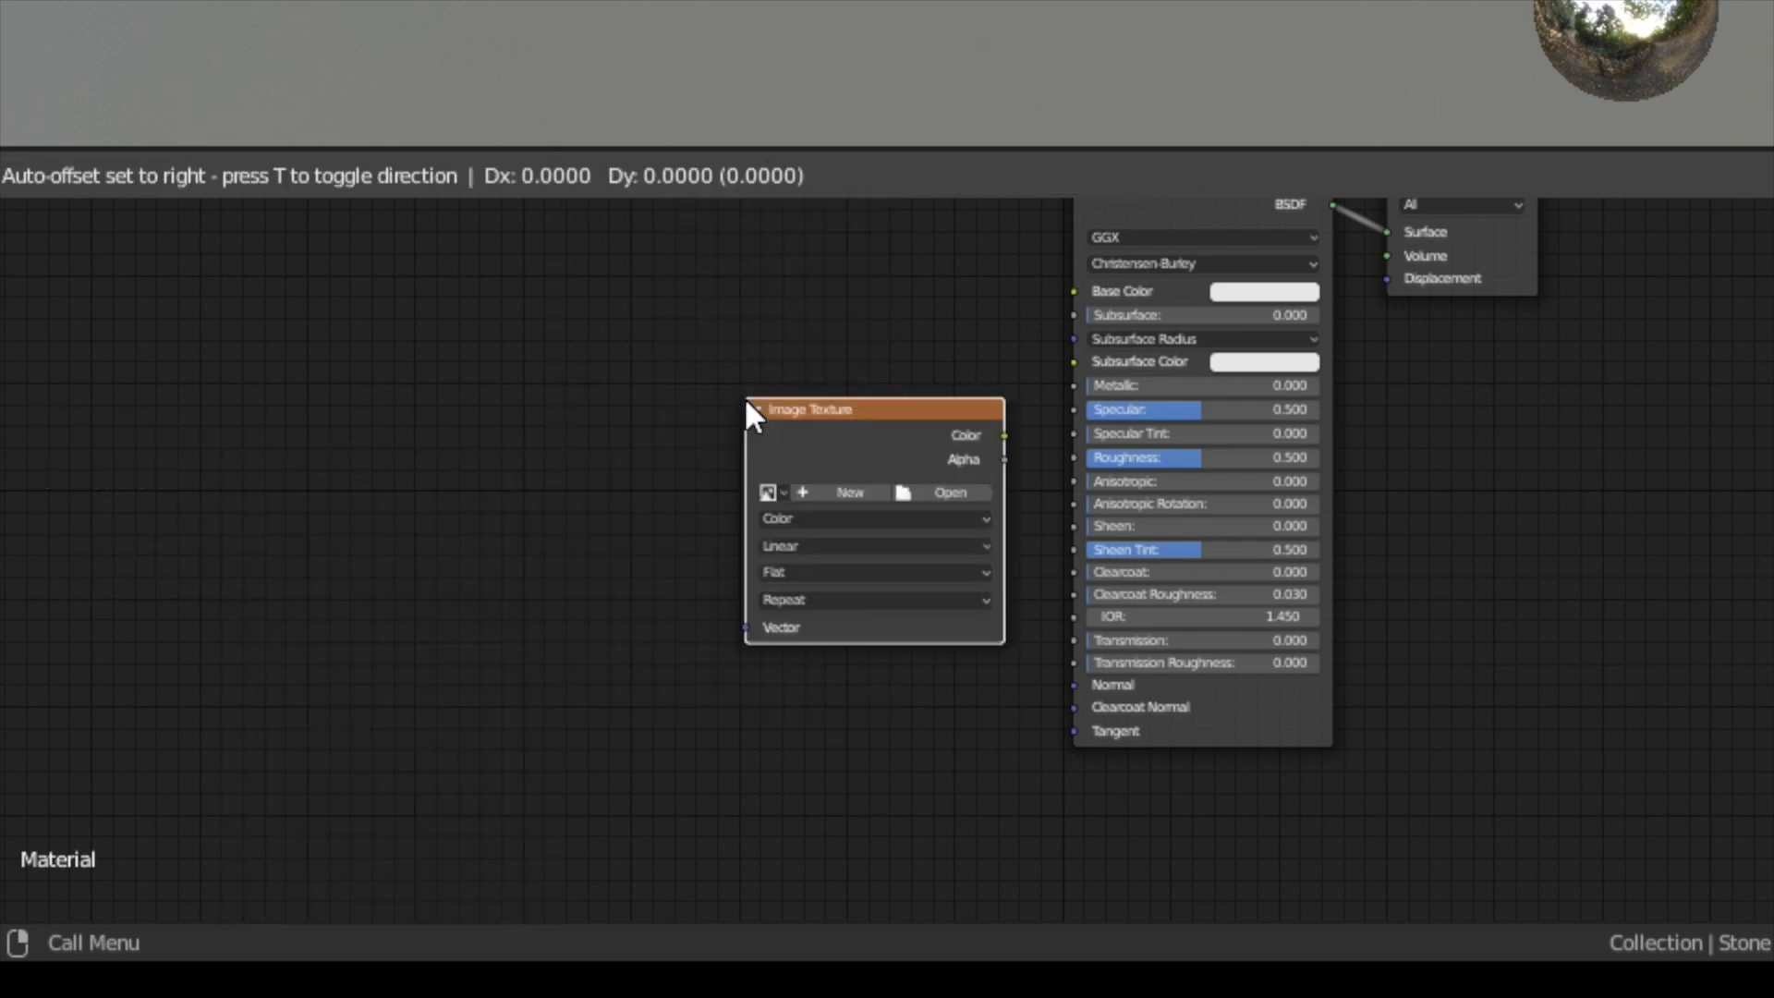
click(417, 519)
click(507, 611)
click(633, 586)
text(Stone NOR)
key(Return)
Step: Make Stone NOR 2048x2048 without alpha, with Non-Color Data colour space
click(668, 629)
text(2048)
key(Tab)
text(2048)
click(533, 750)
click(508, 877)
click(491, 643)
click(501, 589)
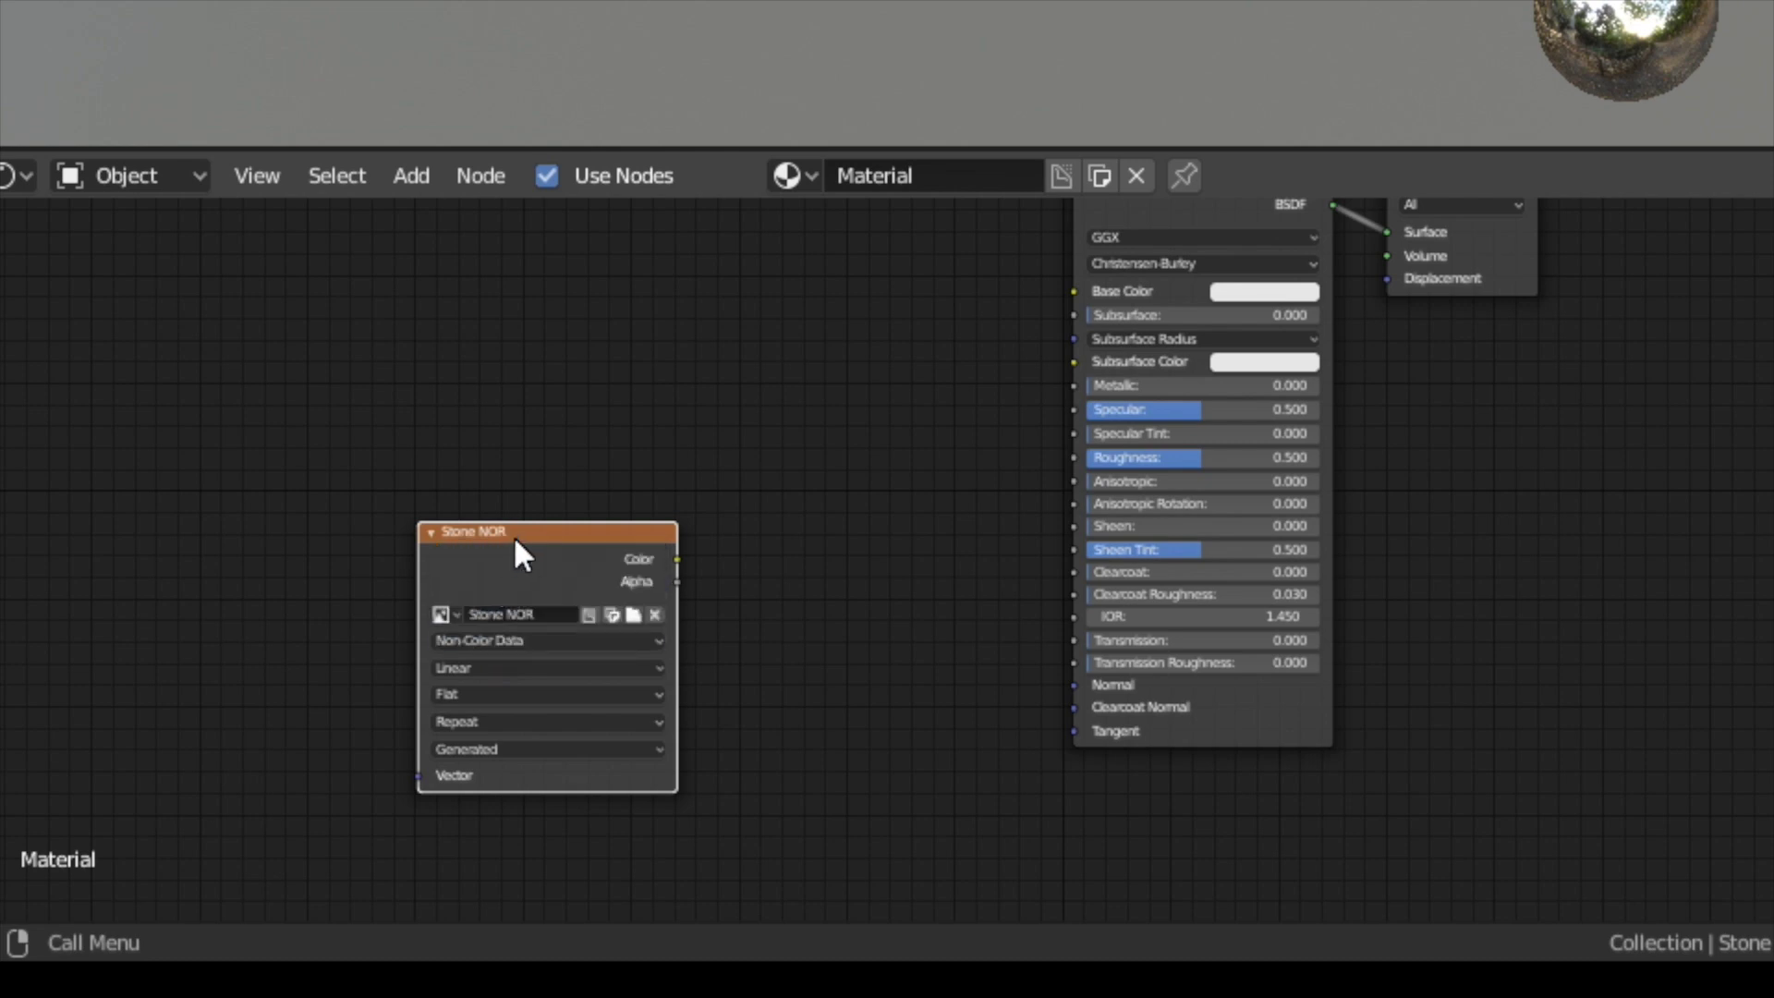
drag(513, 536, 423, 558)
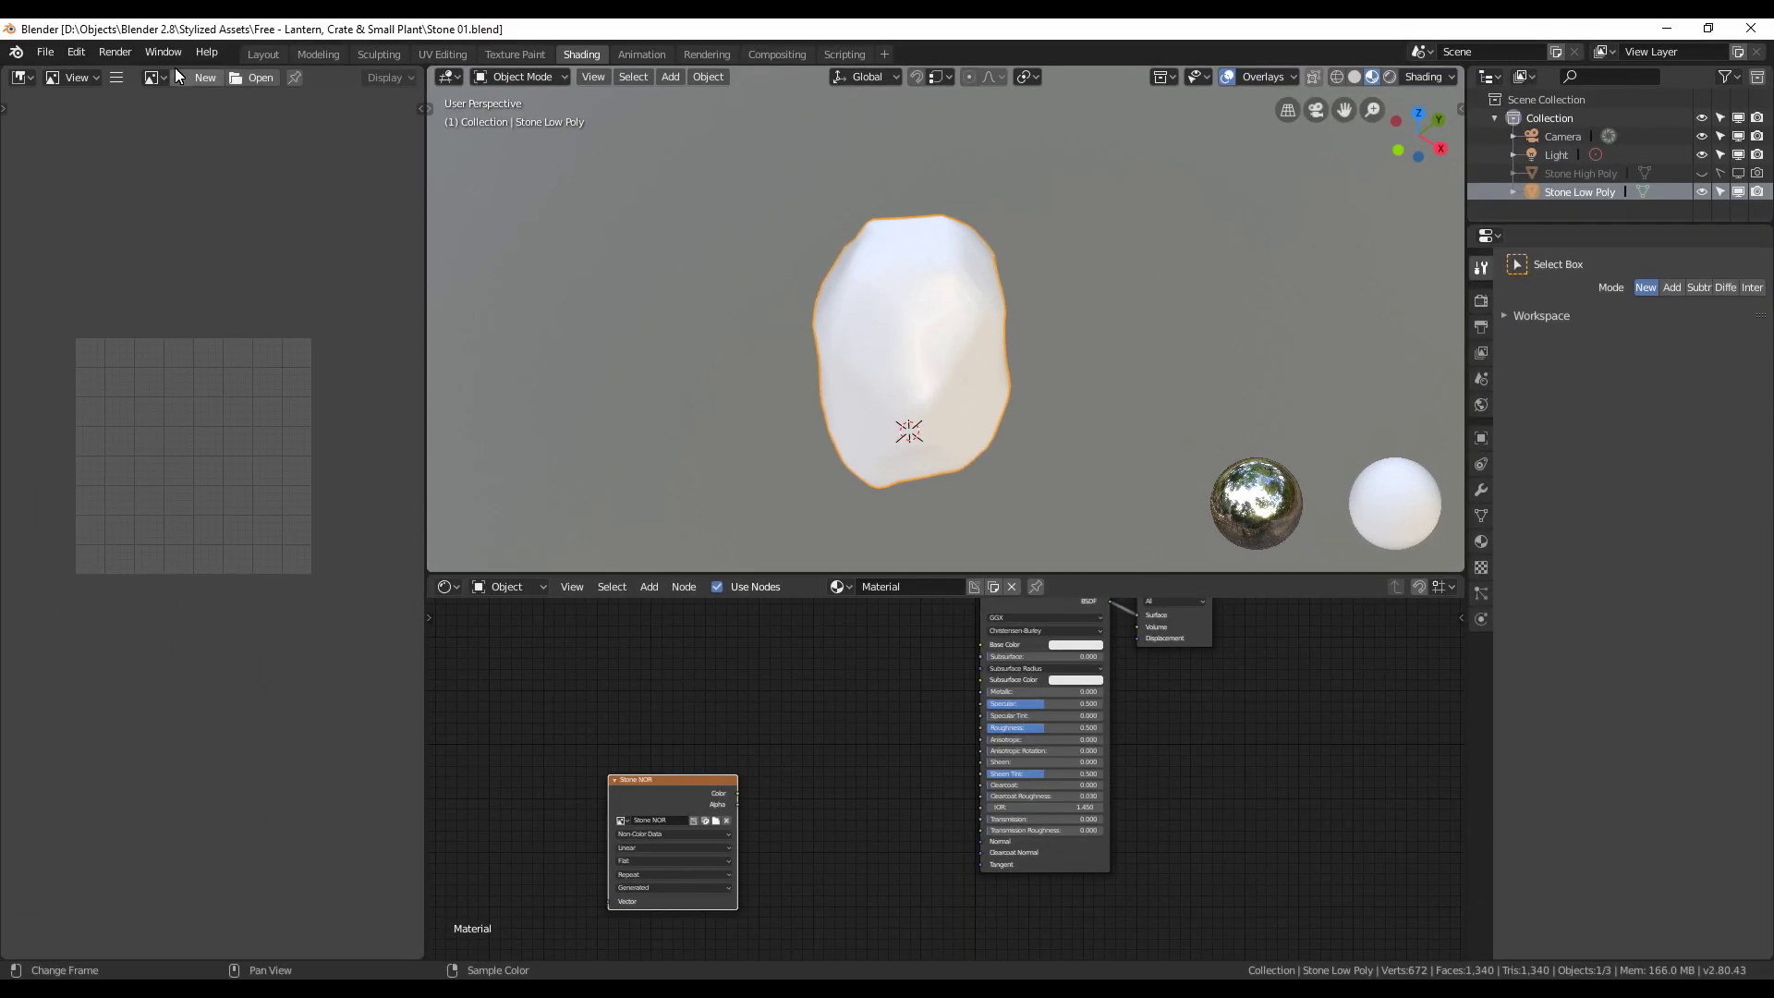
Step: Display the empty Stone NOR image in the Image Editor
click(157, 77)
click(279, 175)
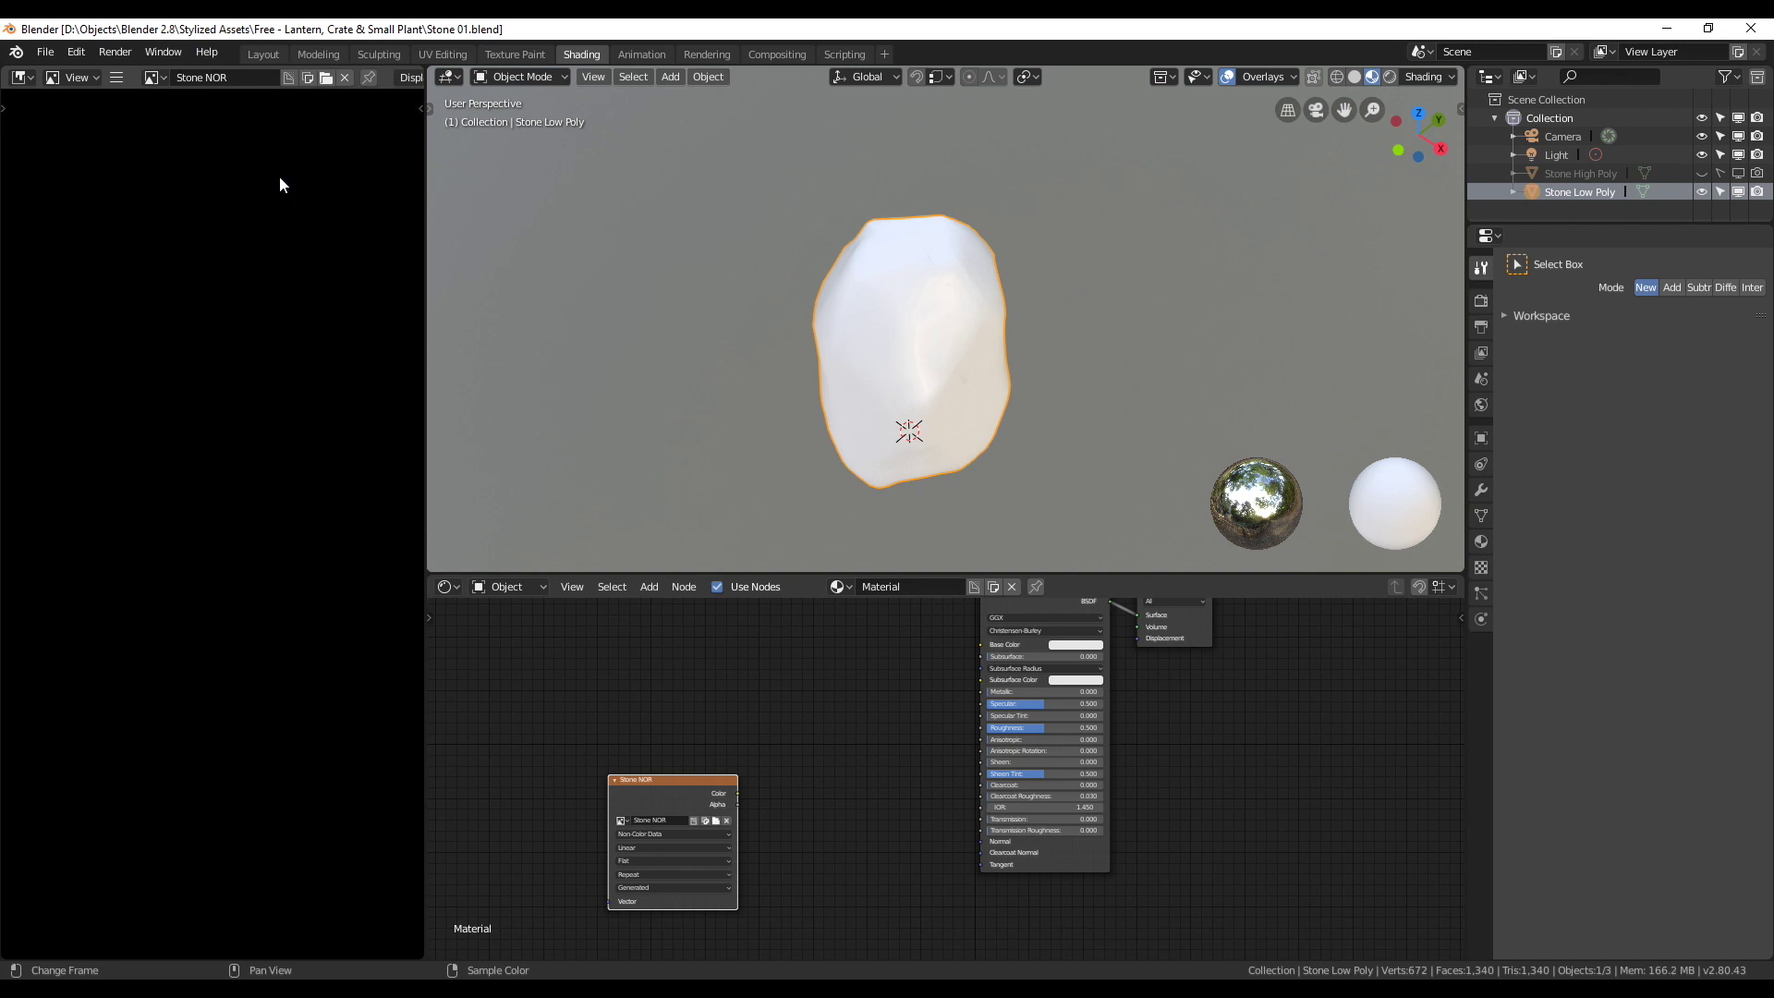
scroll(205, 350, down, 2)
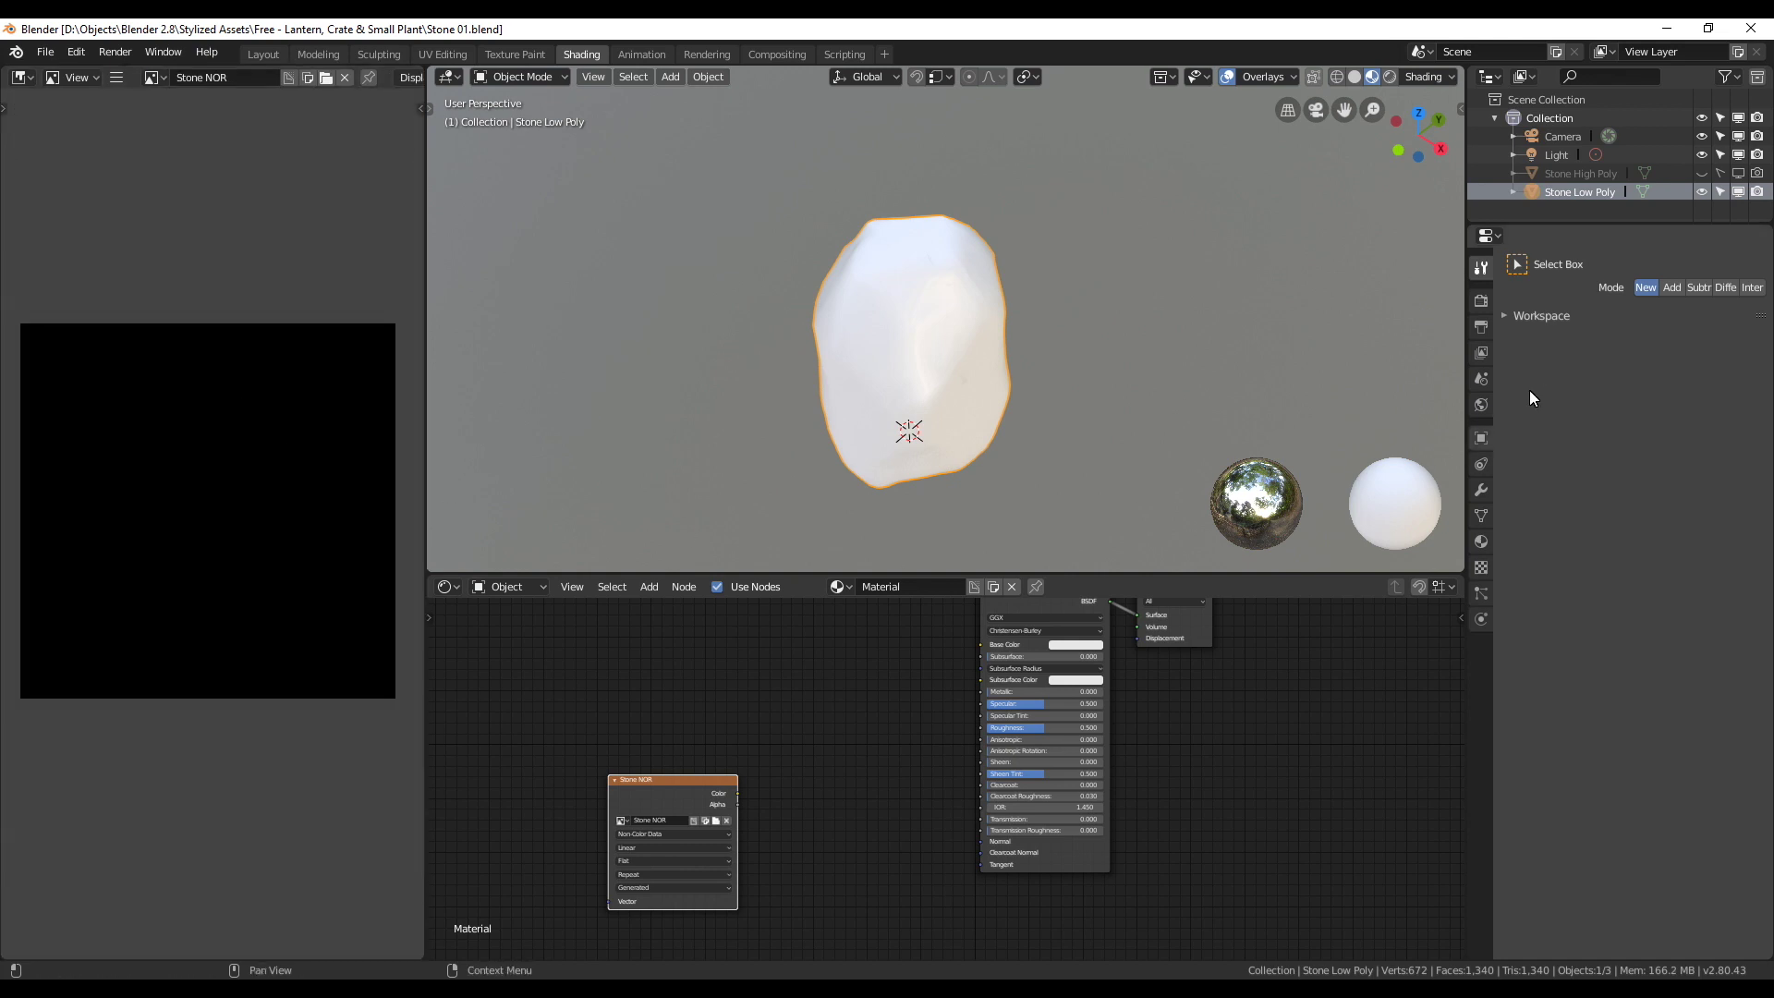
Step: Switch the render engine to Cycles, then unhide and select Stone High Poly
click(1482, 303)
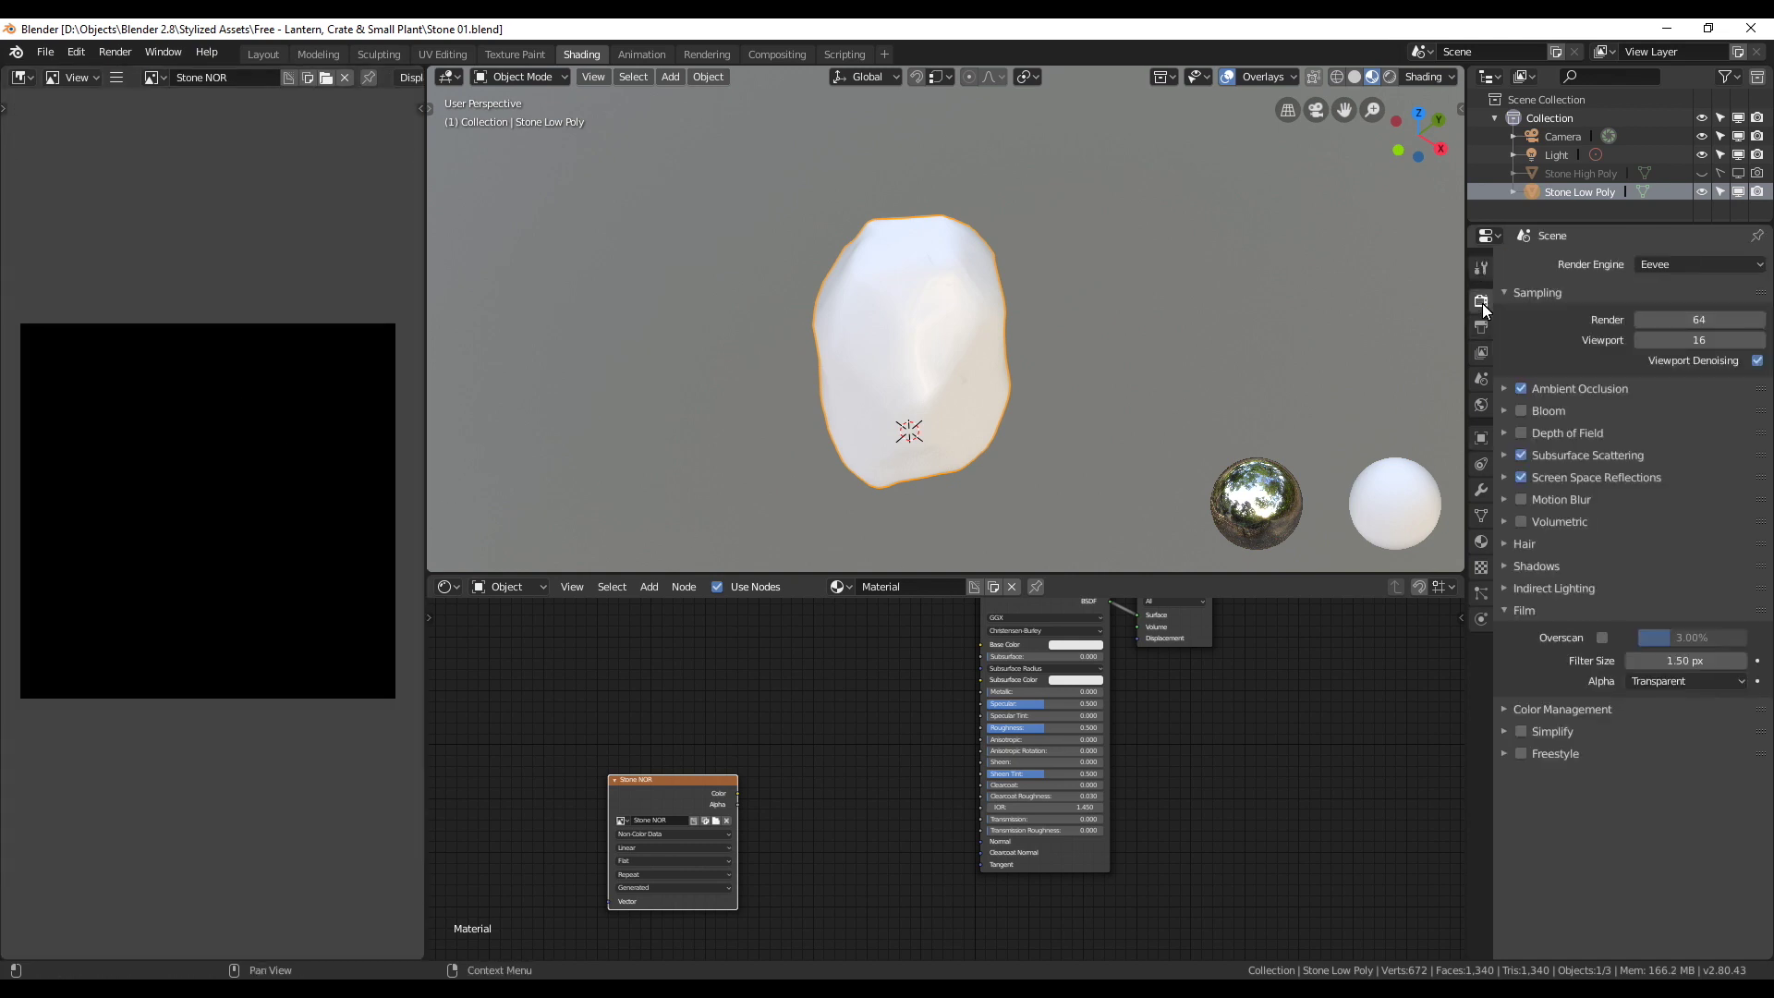
click(1689, 266)
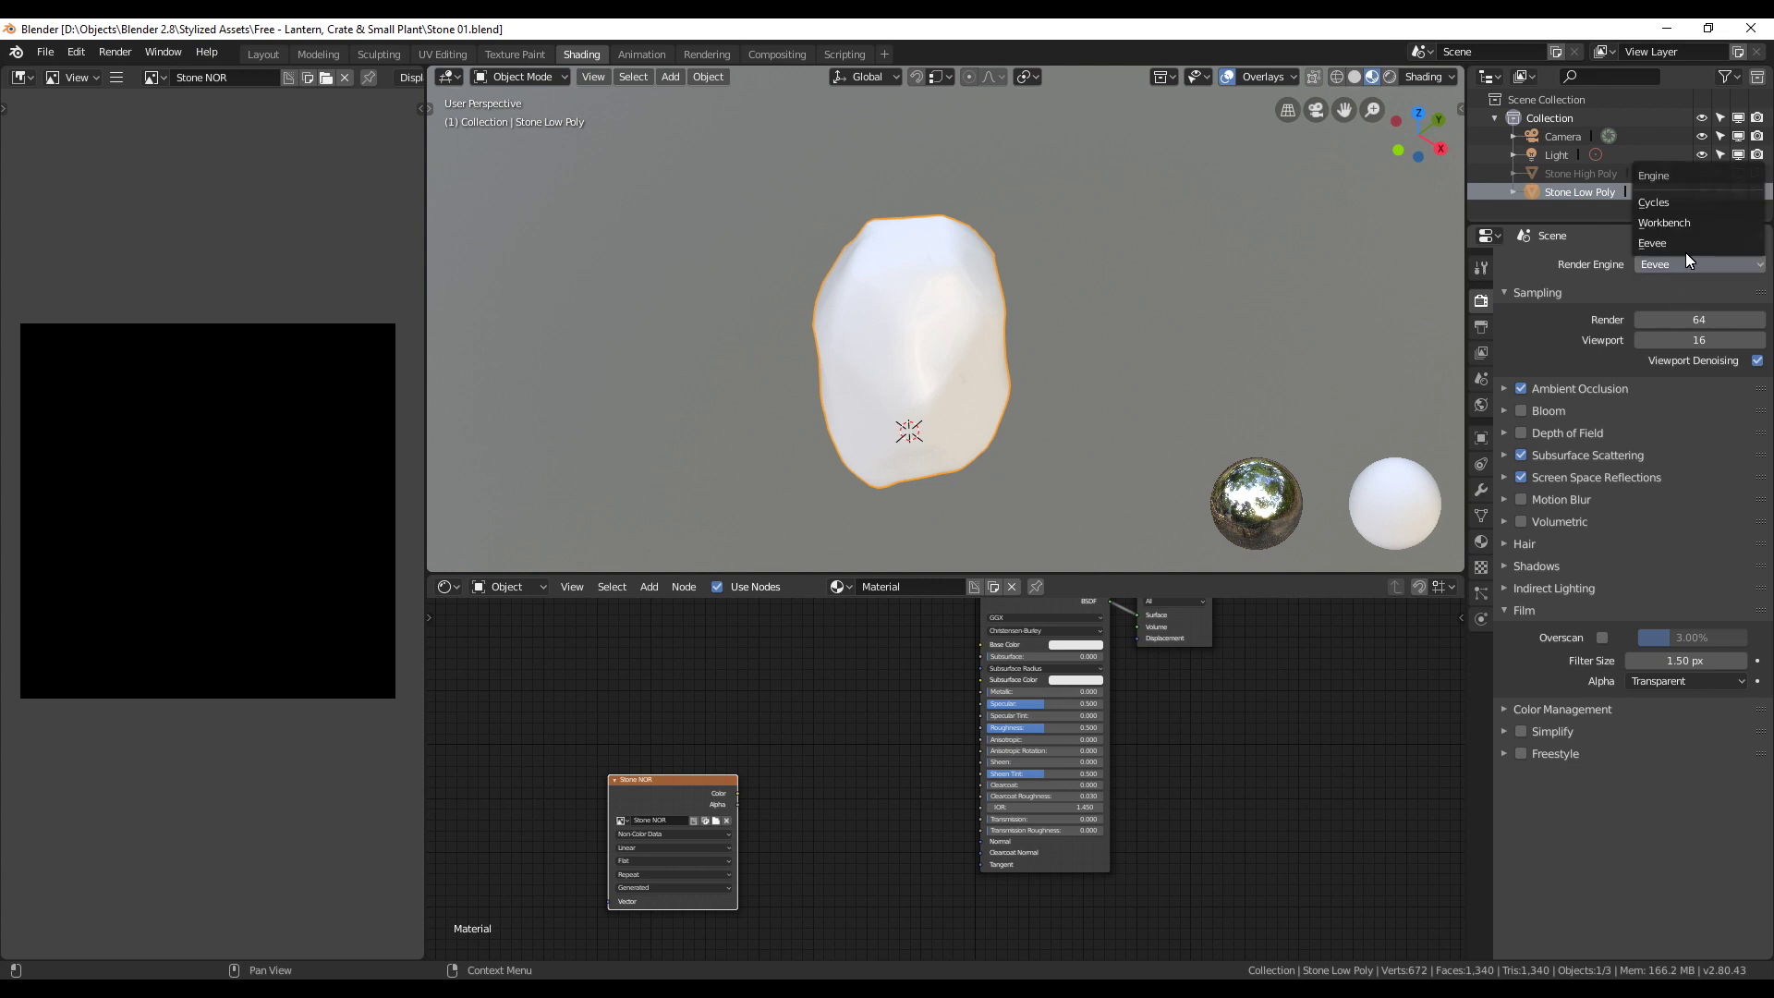
click(1676, 204)
click(1703, 174)
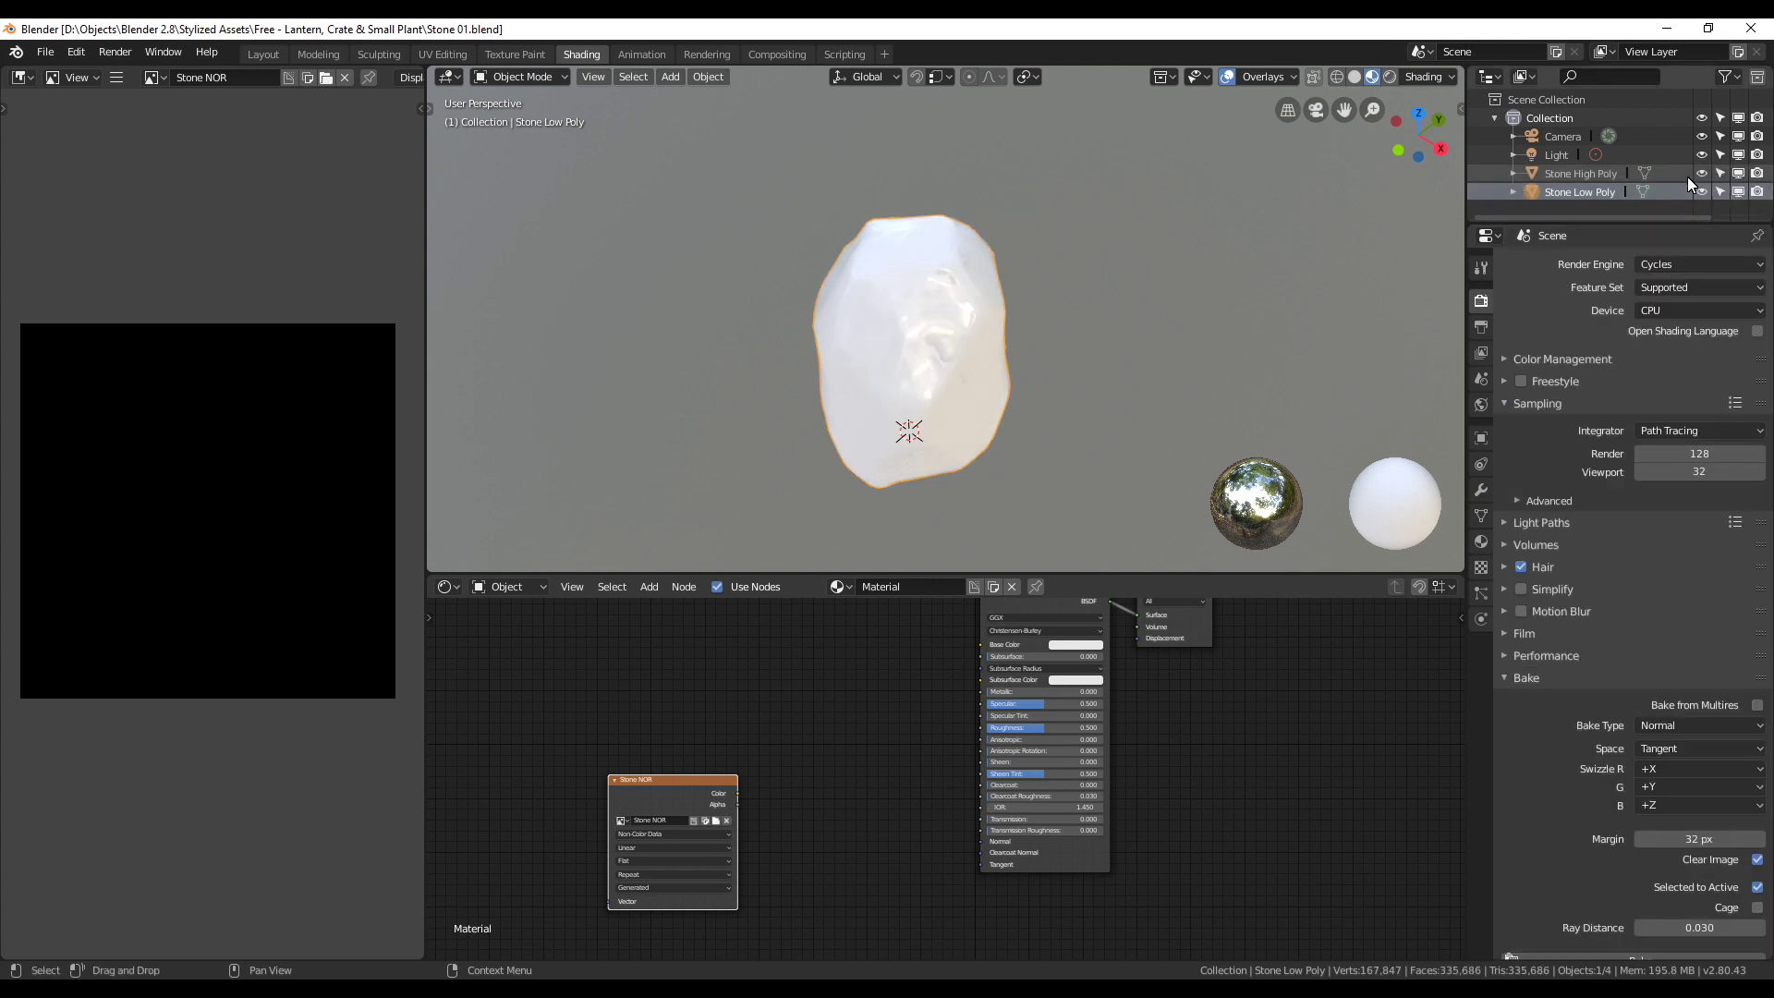
click(1590, 174)
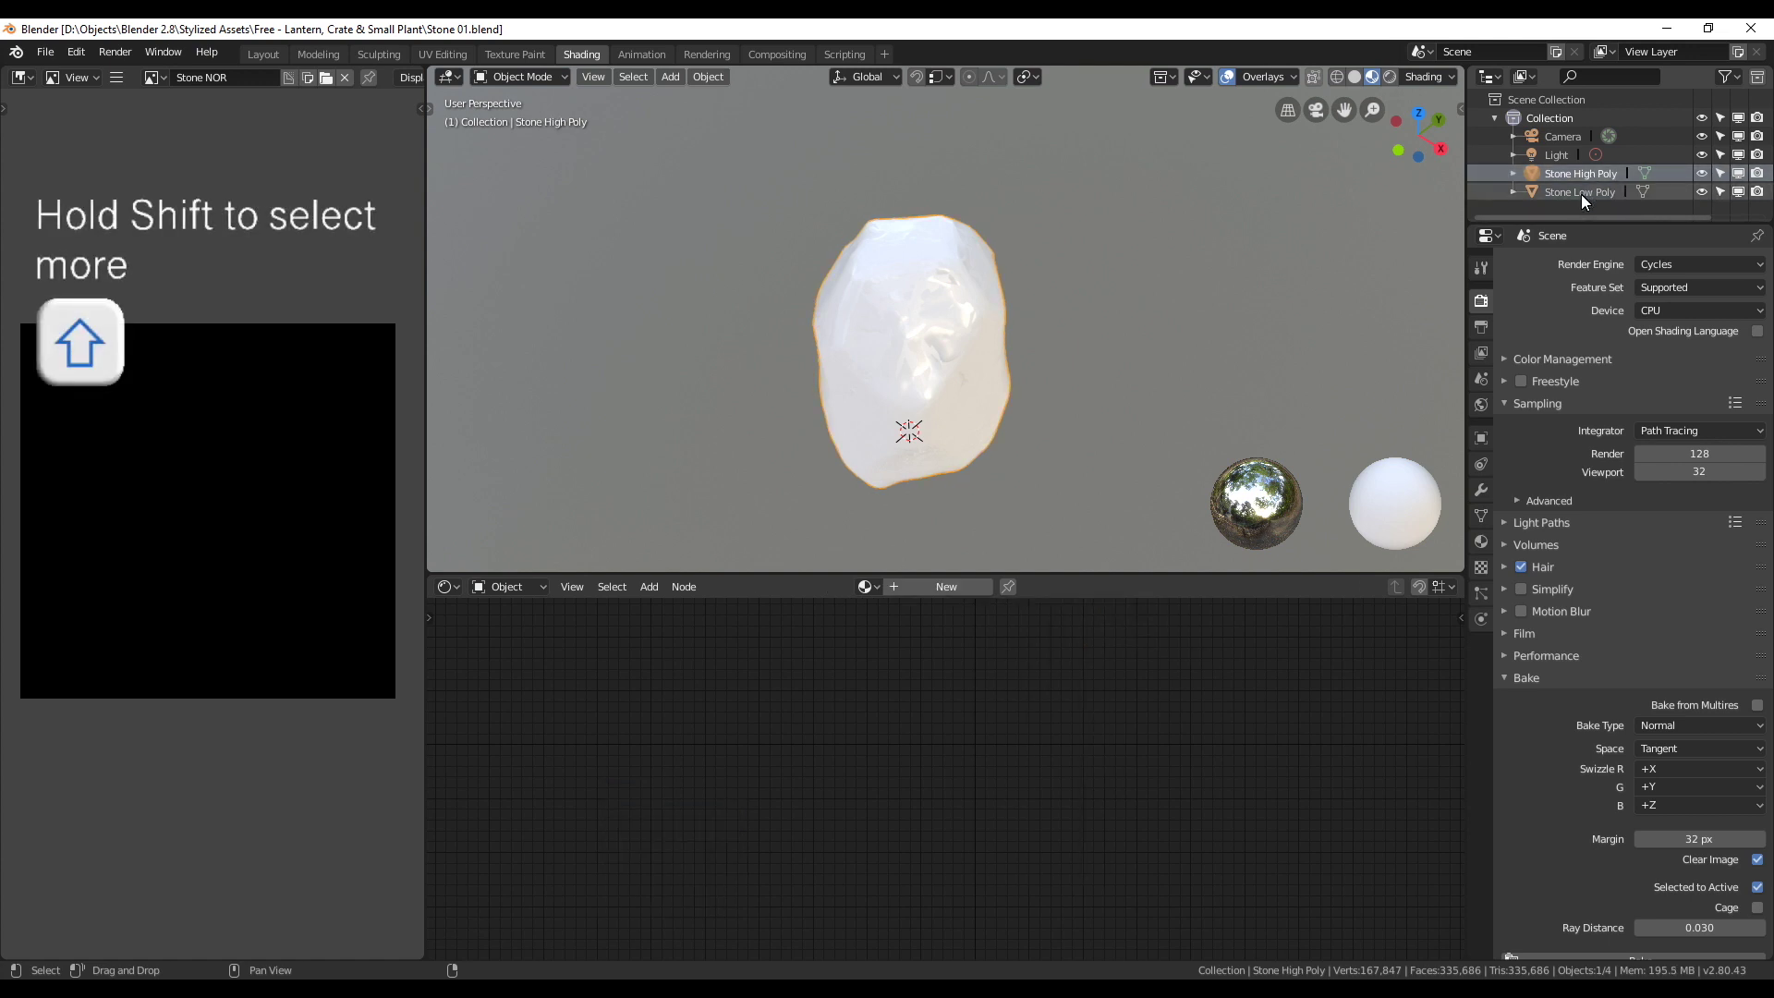
Step: With Stone Low Poly active after the high-poly stone, bake the normal map into Stone NOR
shift+click(1582, 194)
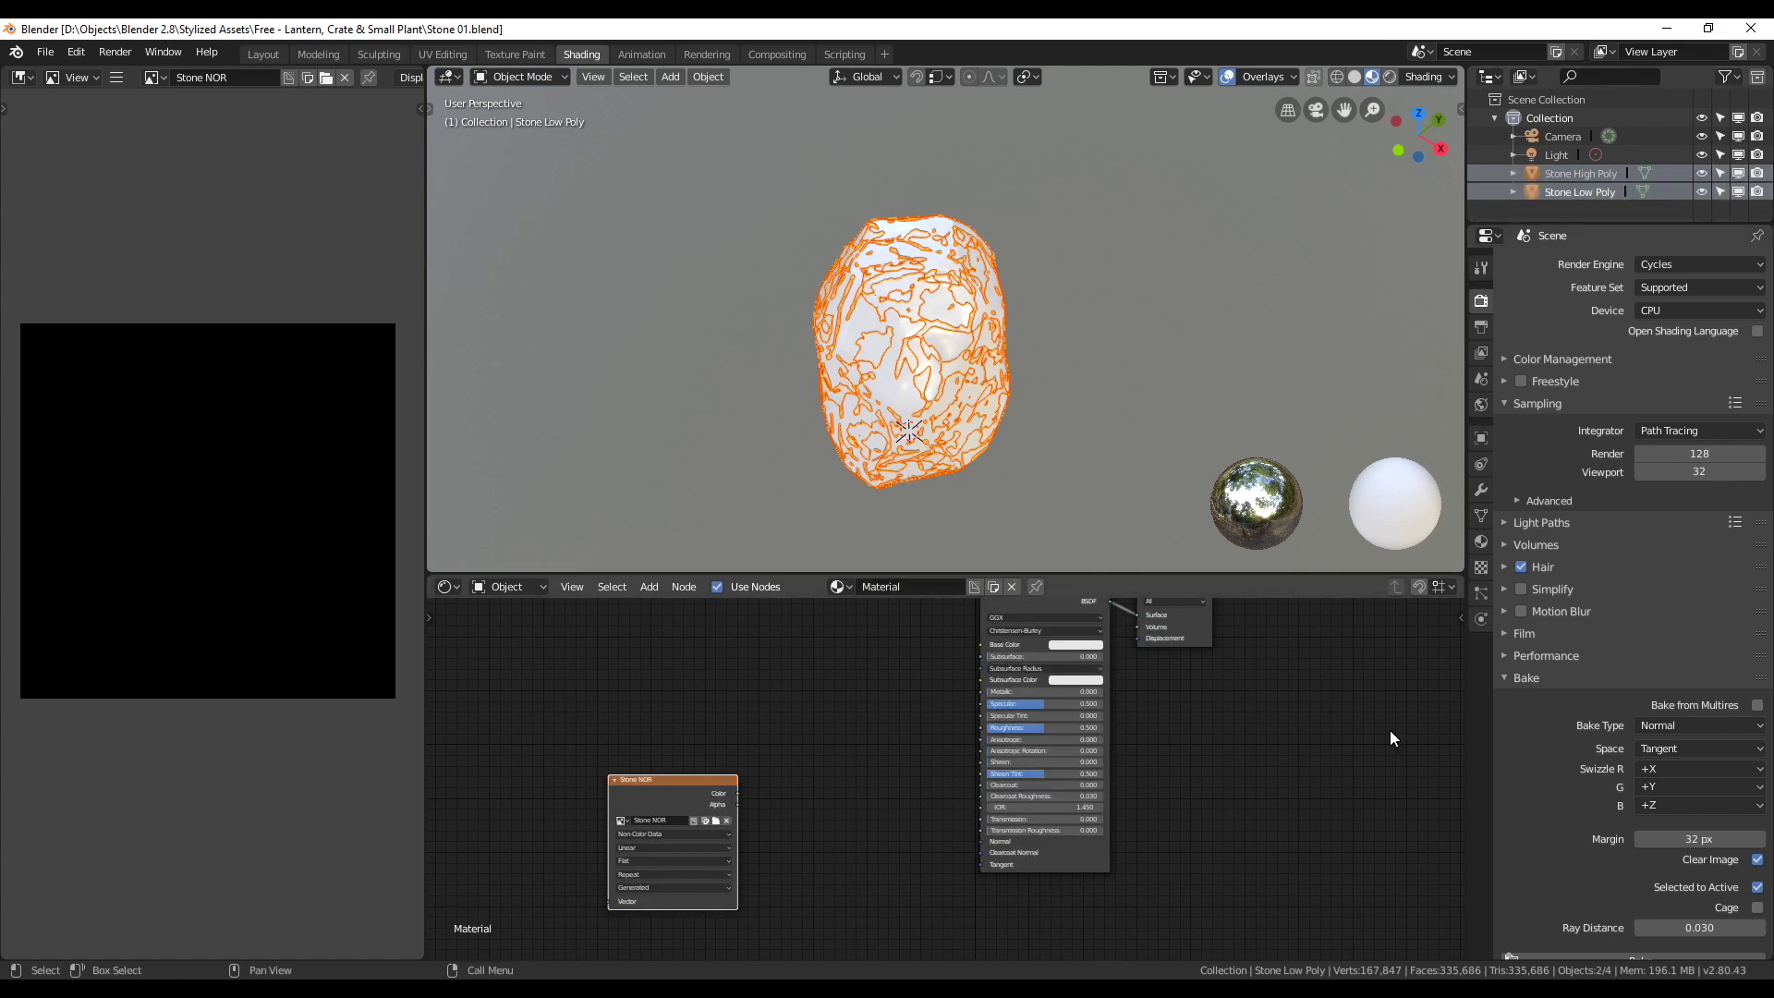
scroll(1571, 710, down, 1)
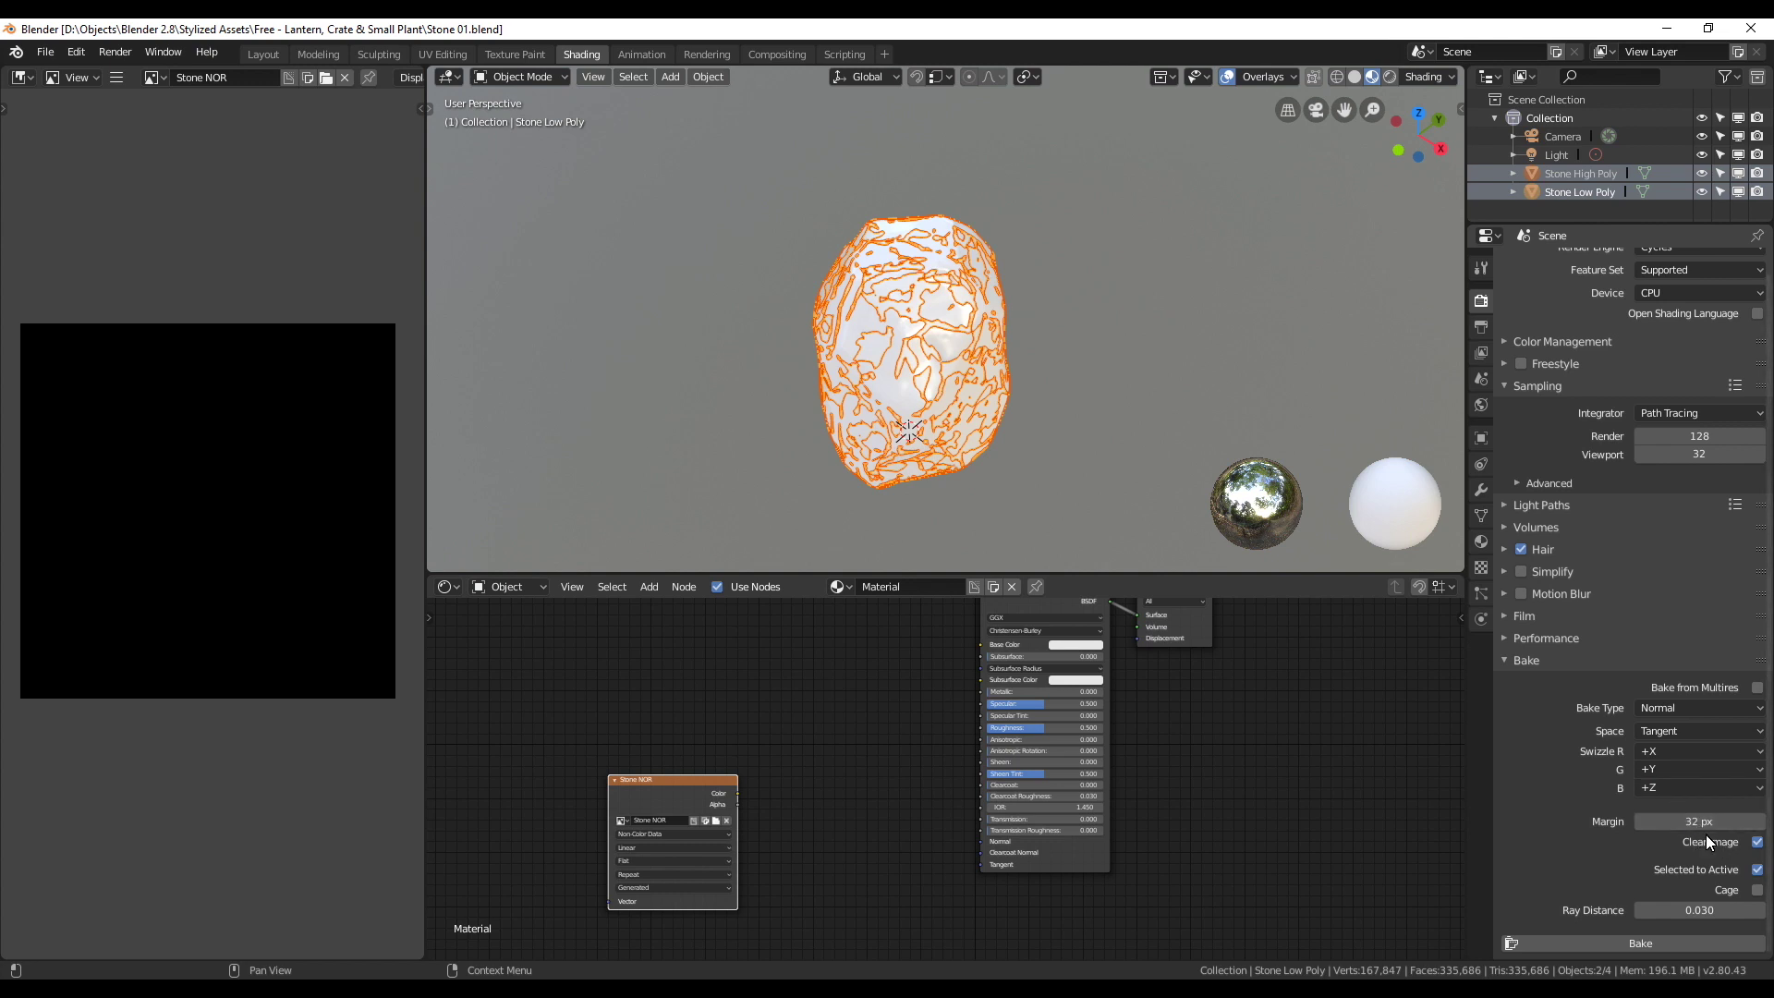
click(1679, 944)
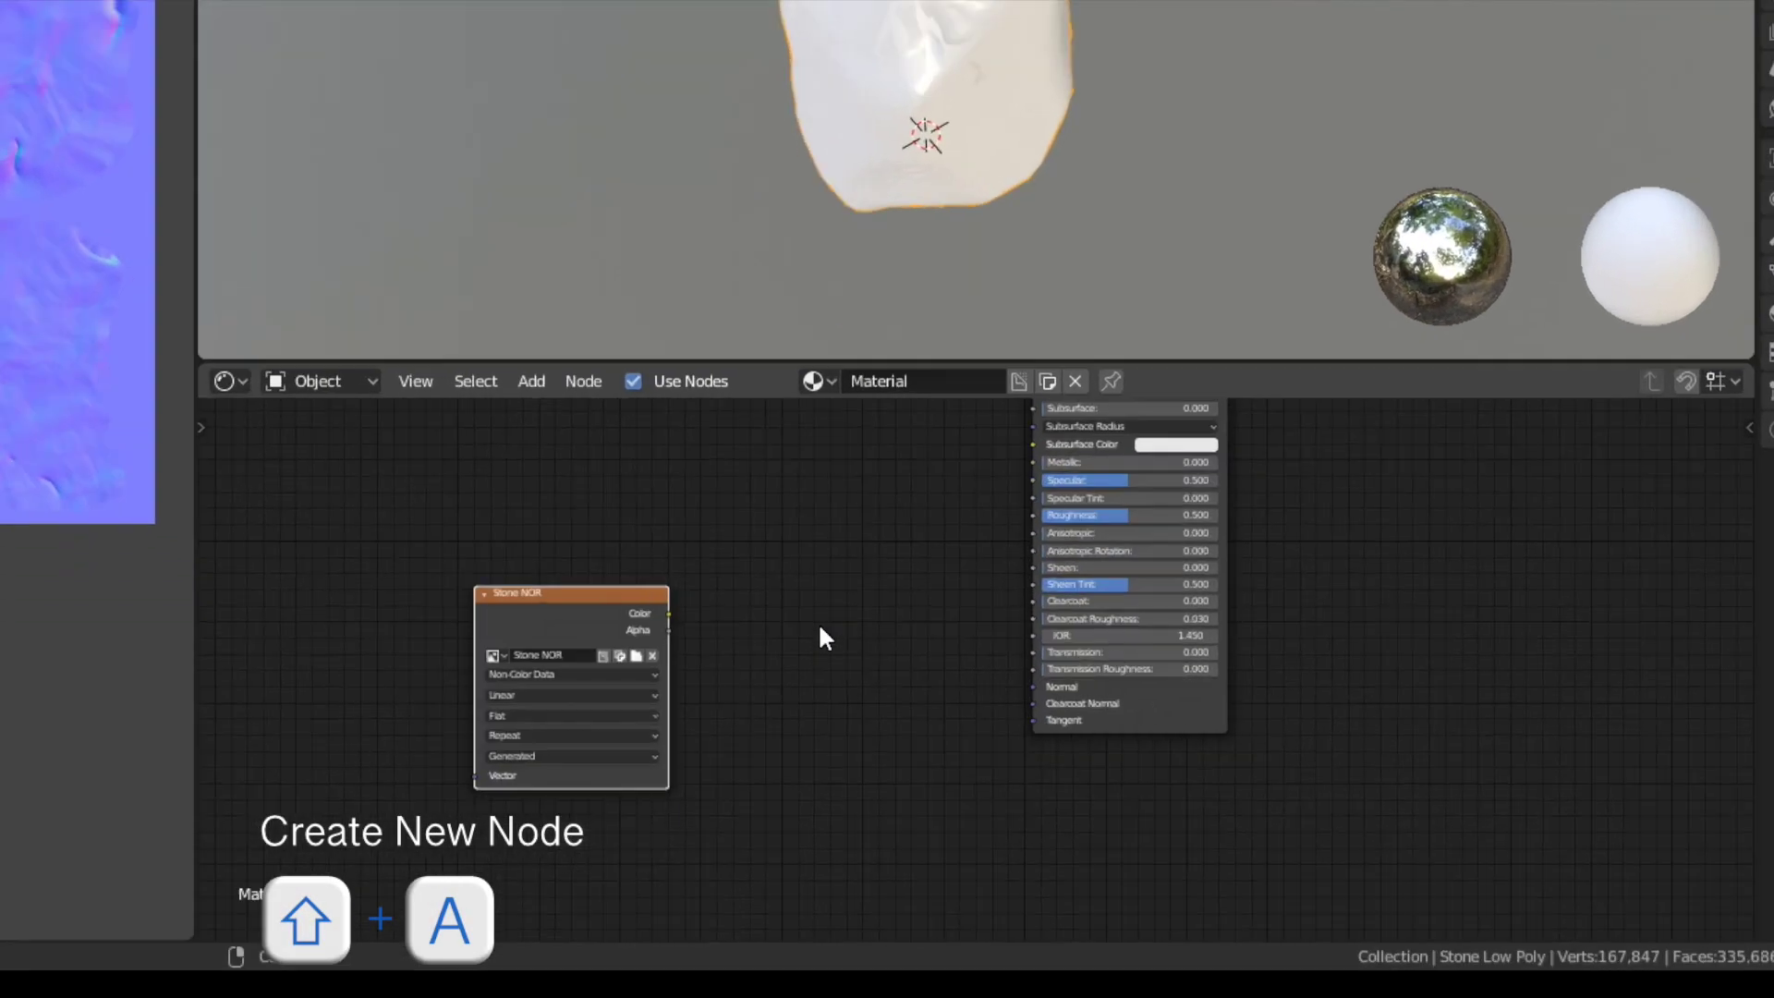
Step: Wire Stone NOR Color through a Normal Map node into the Principled BSDF Normal
key(shift+a)
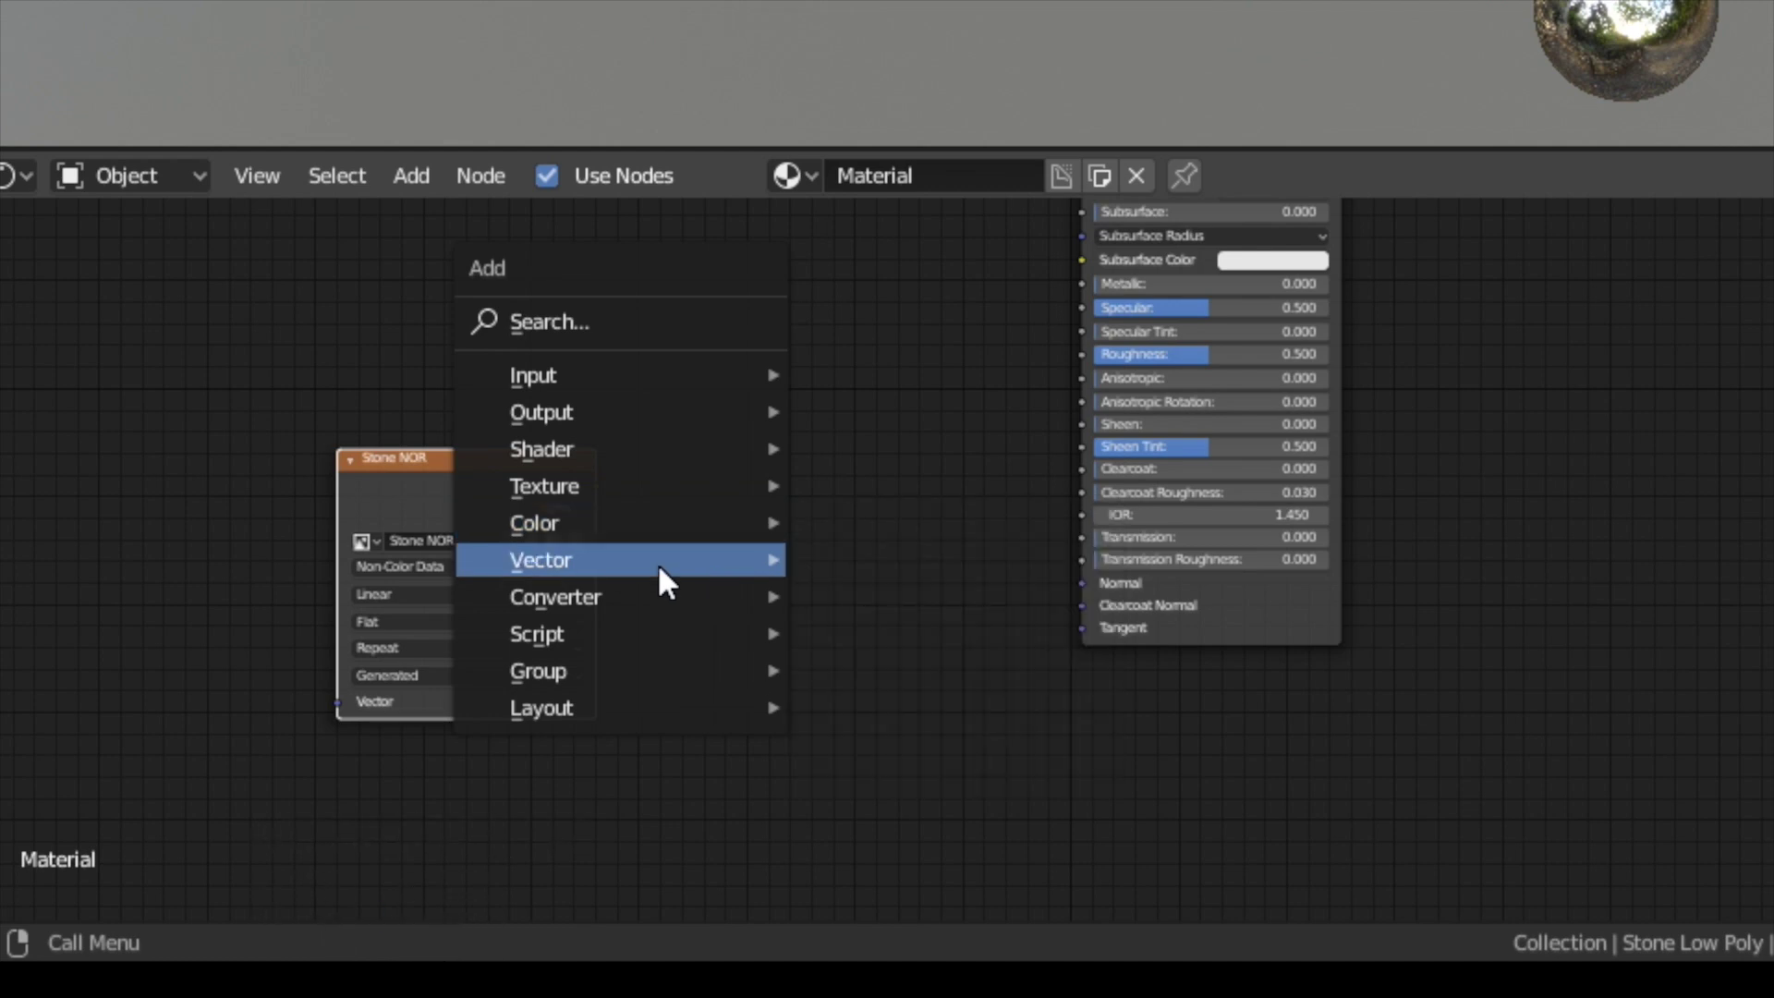
click(988, 725)
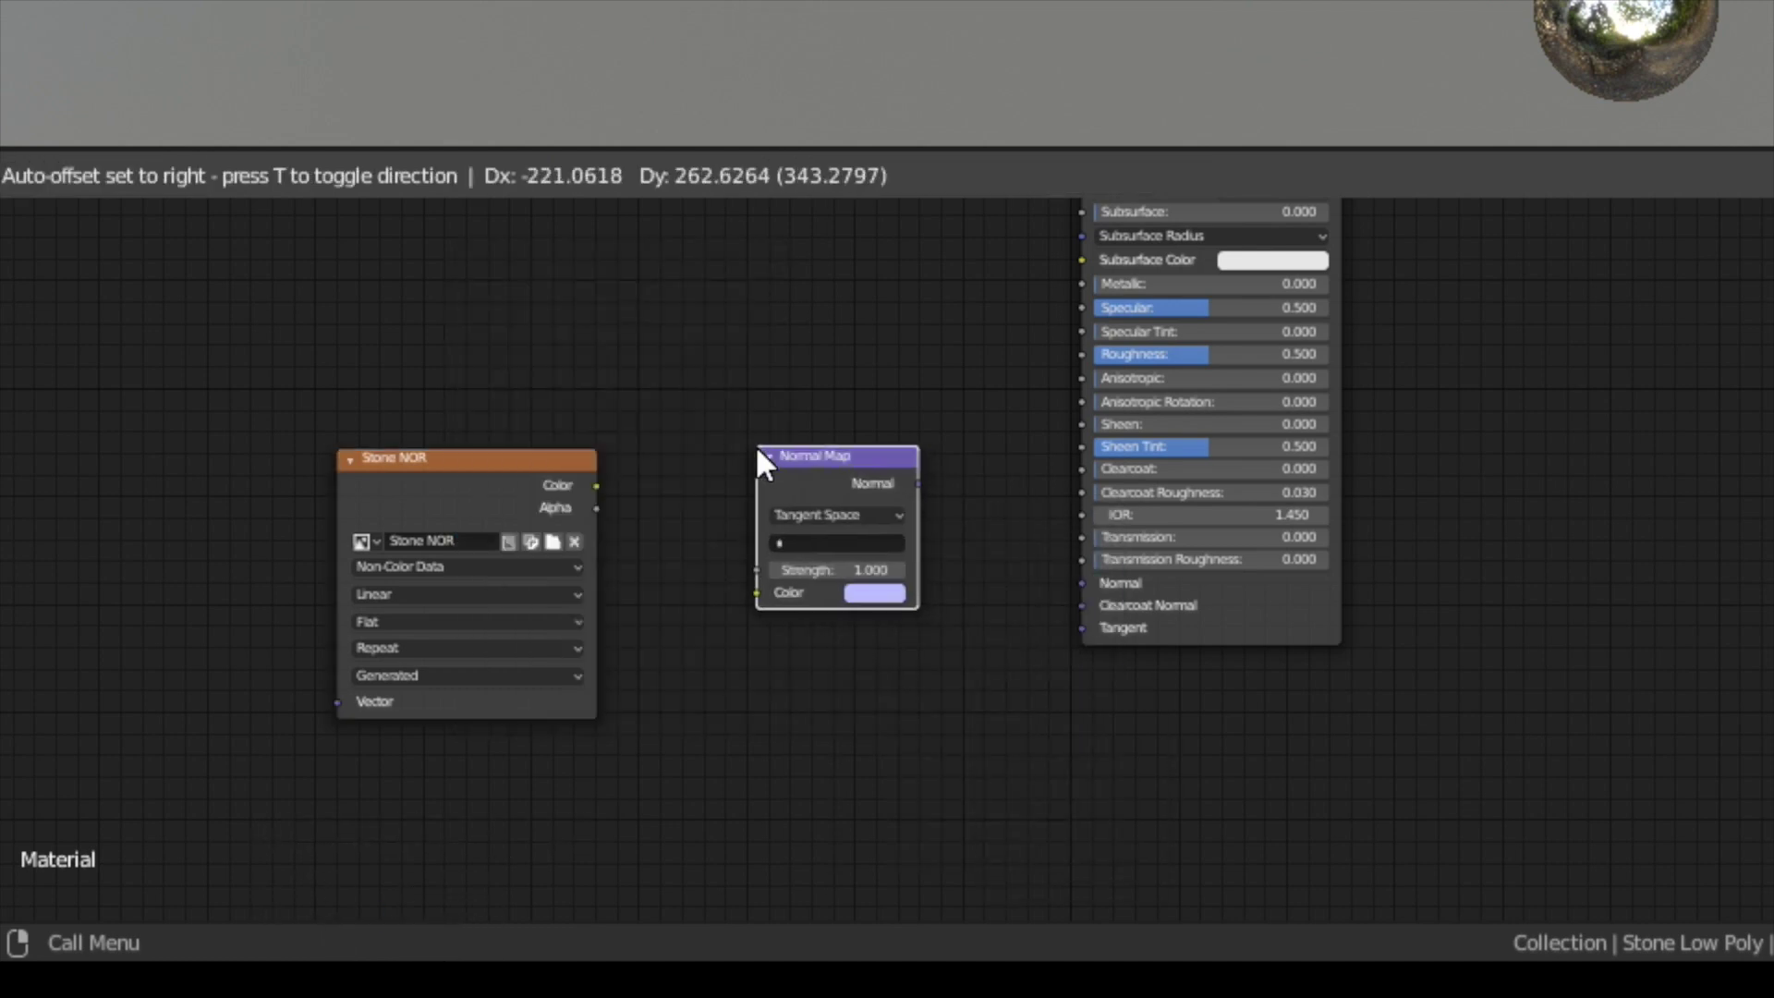
click(756, 453)
drag(920, 483, 1082, 583)
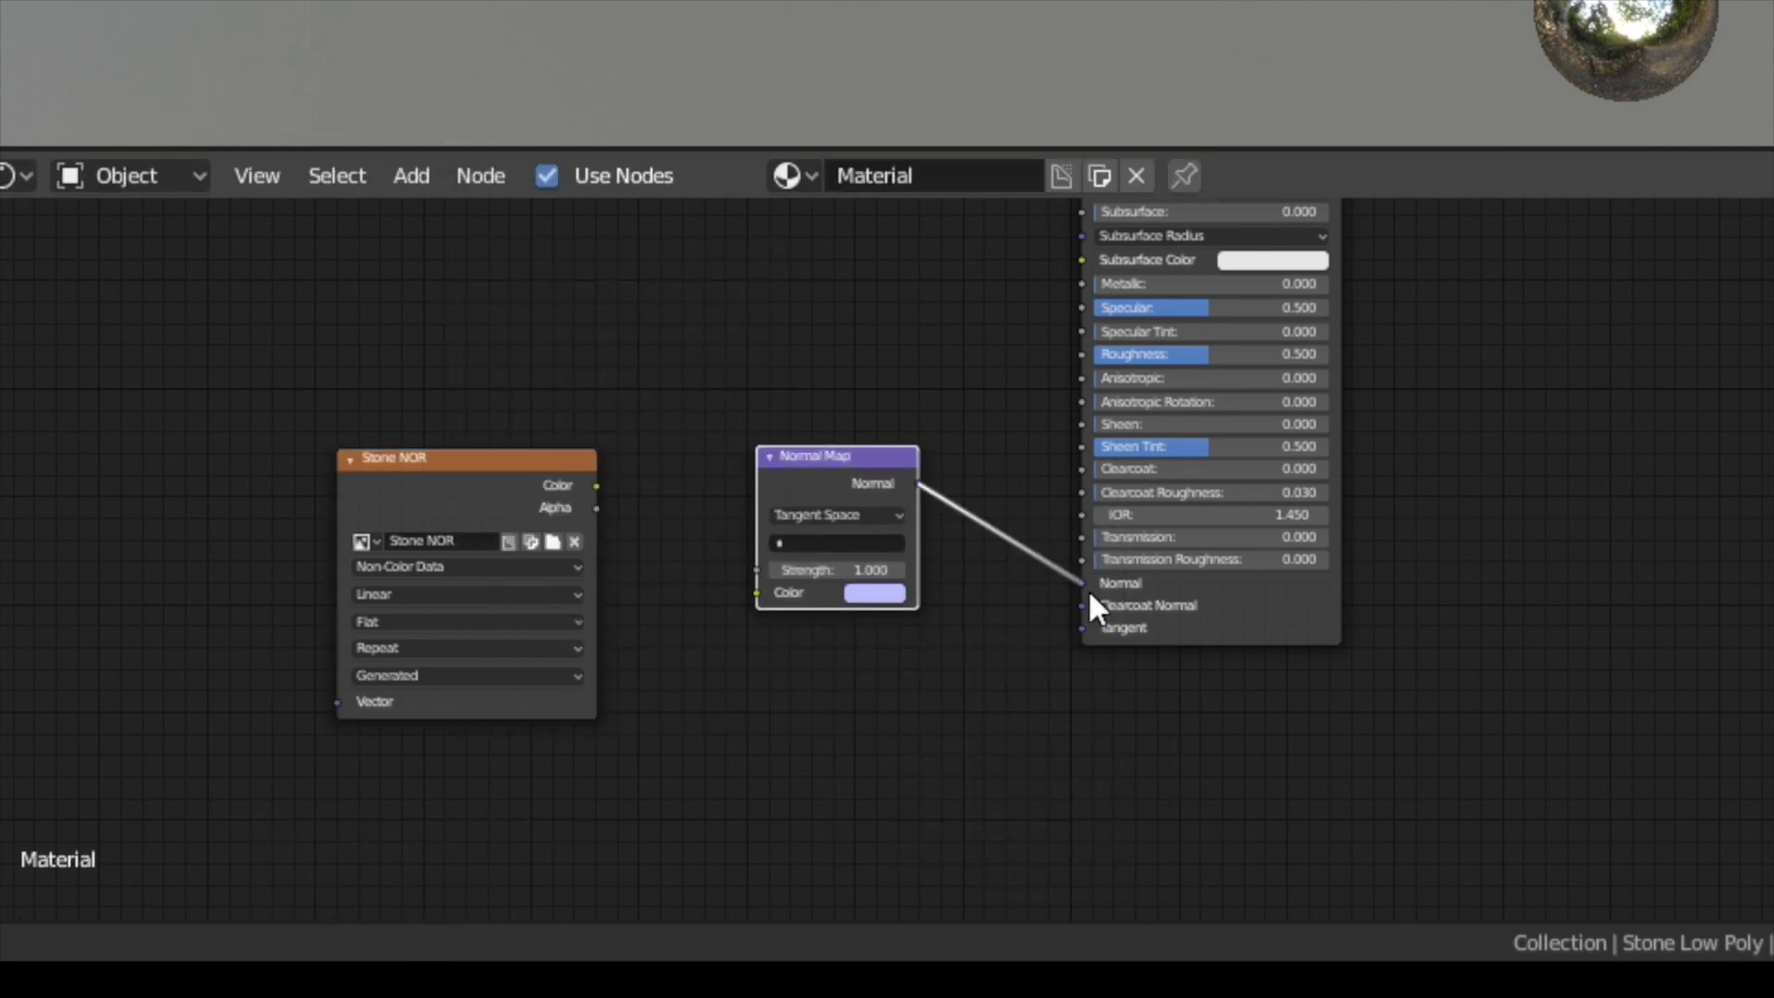
drag(598, 487, 759, 592)
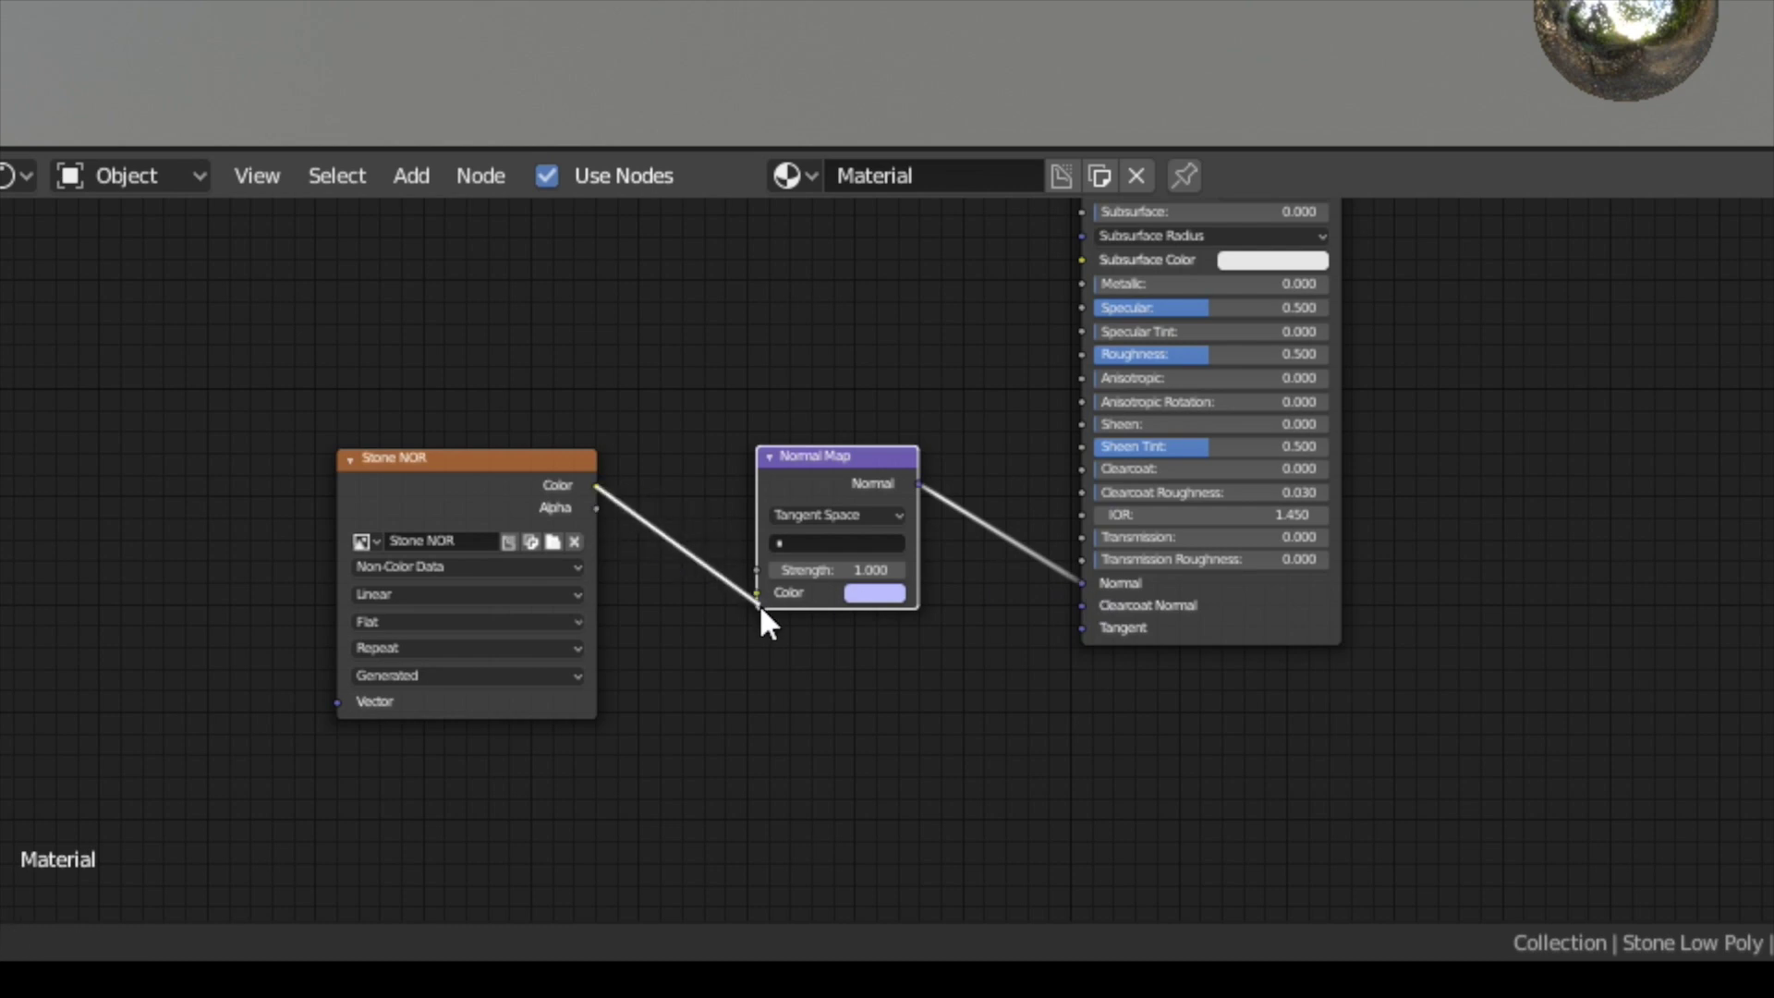
drag(513, 453, 545, 586)
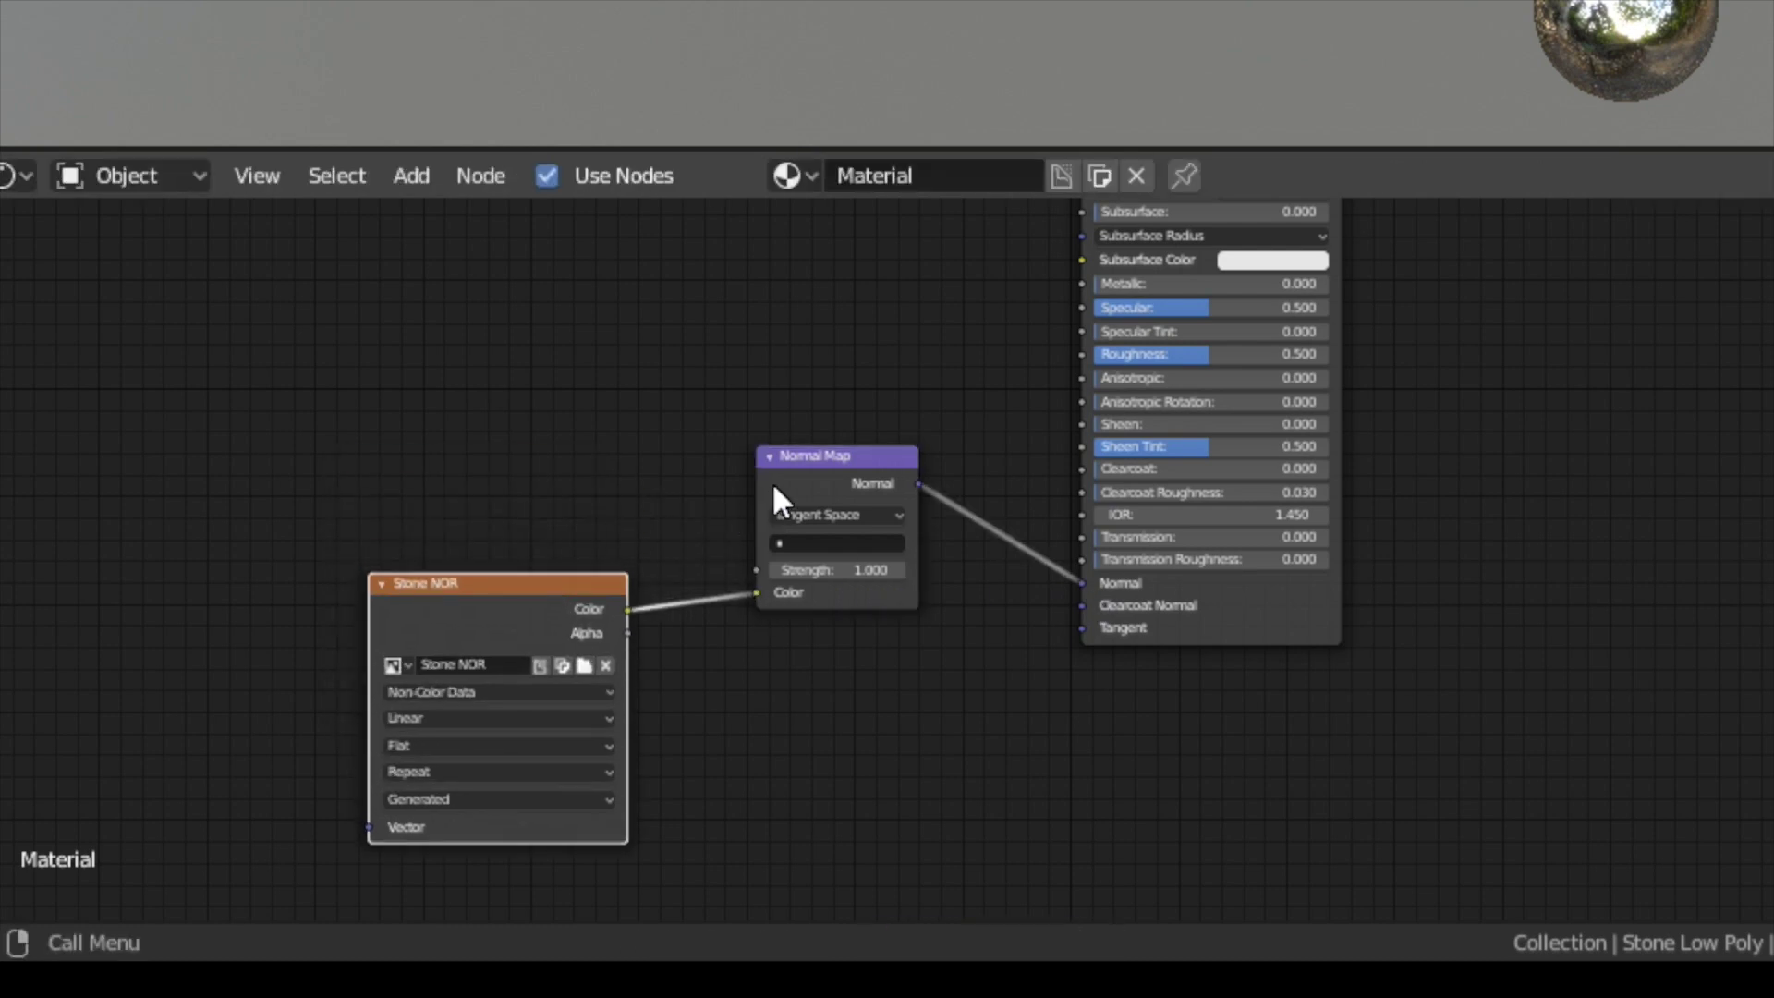
drag(795, 551, 792, 622)
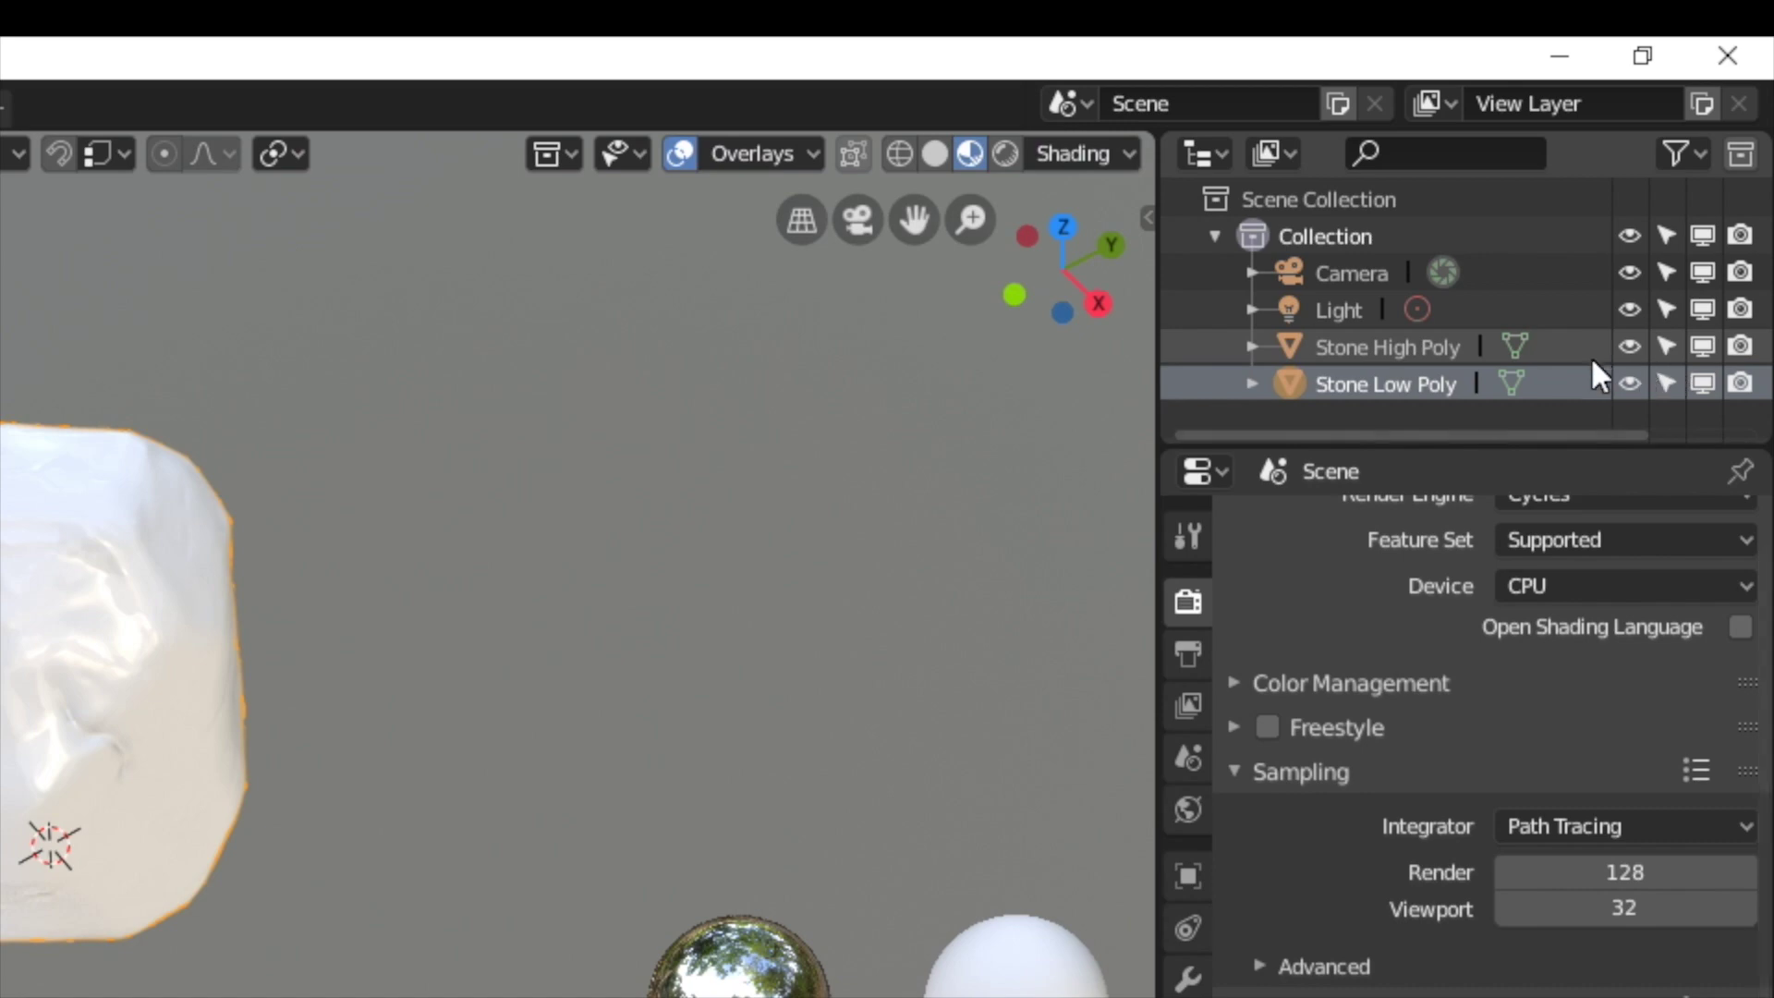
Step: Hide Stone High Poly to view the baked detail on the low-poly stone
click(1628, 347)
mouse_move(1065, 369)
middle_down()
mouse_move(904, 286)
mouse_move(1185, 266)
mouse_move(1049, 421)
middle_up()
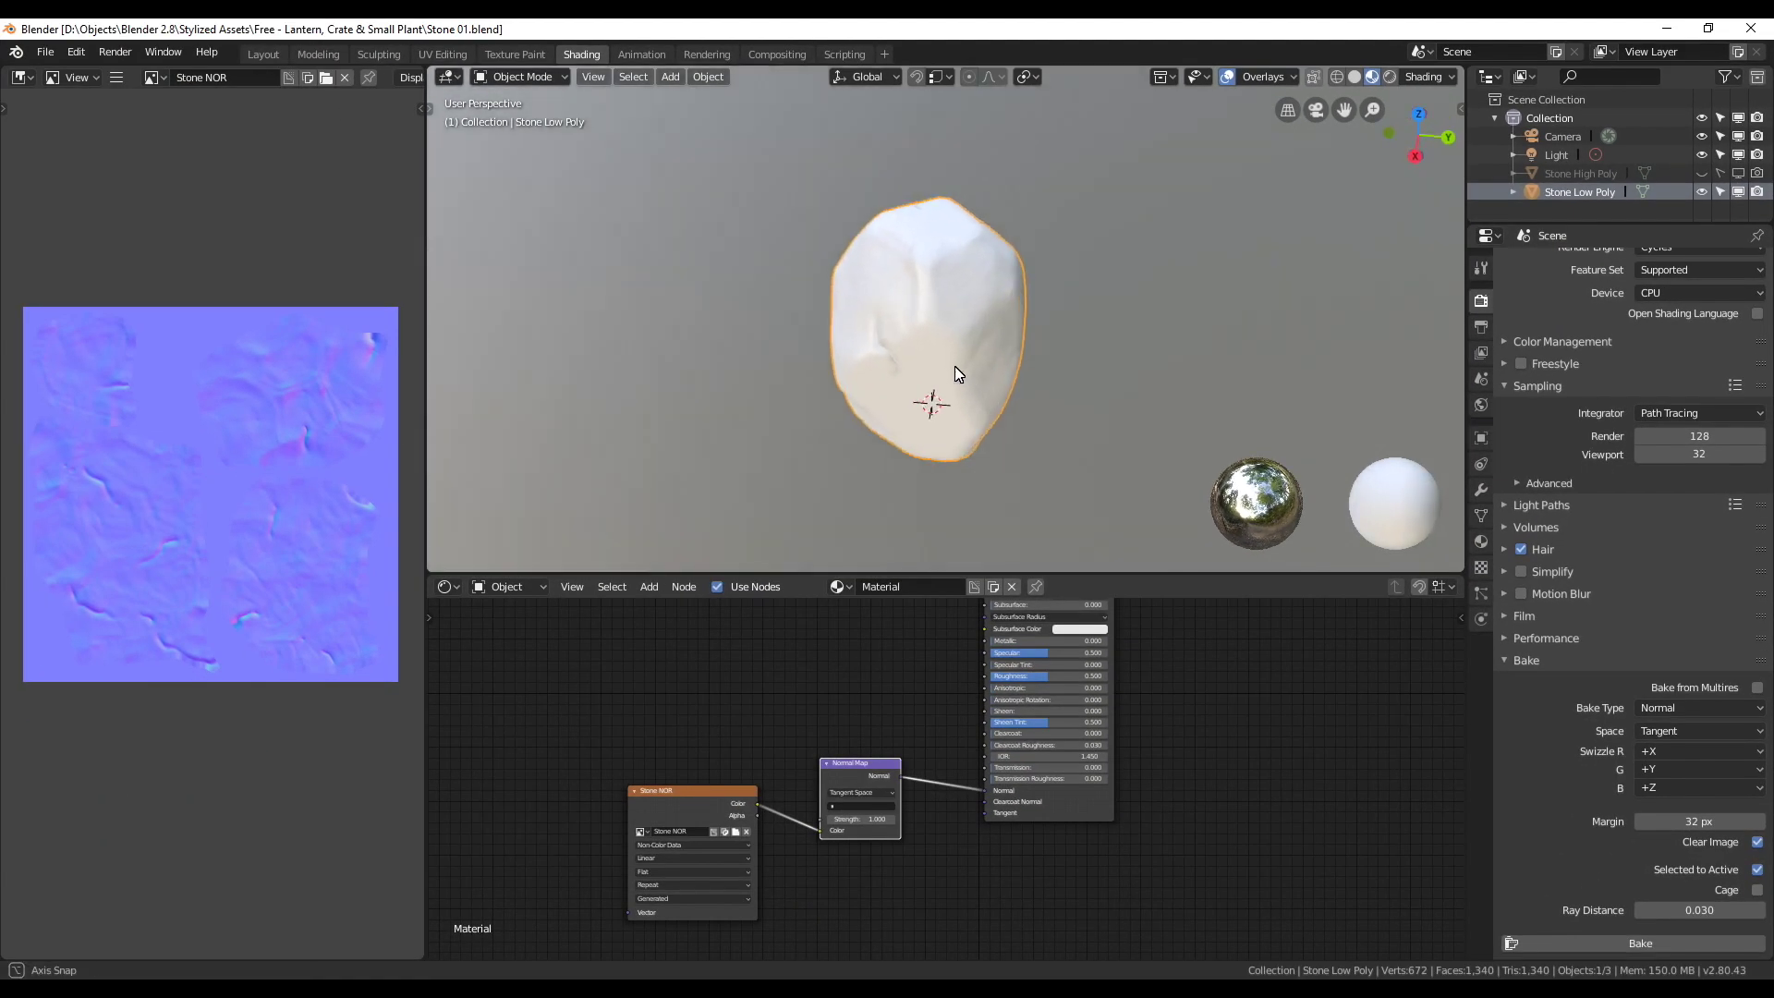
middle_drag(905, 714, 889, 811)
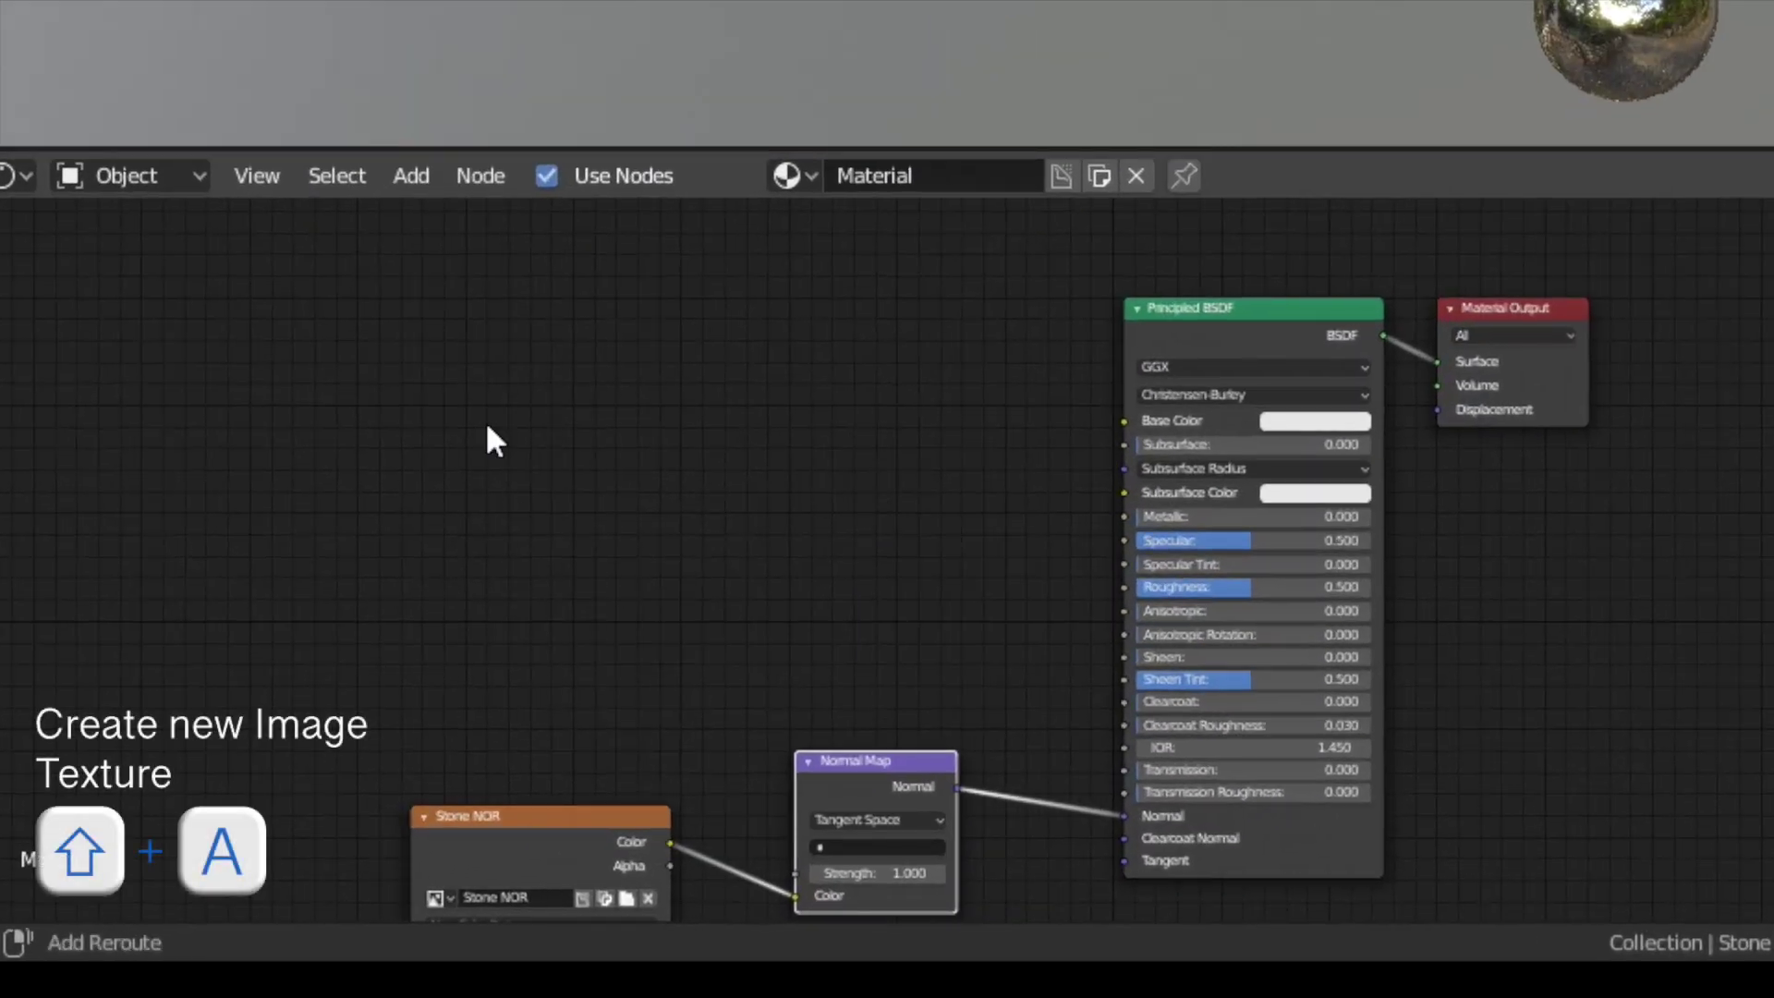
Step: Add a second Image Texture node holding a new image named Stone COL, moved left
key(shift+a)
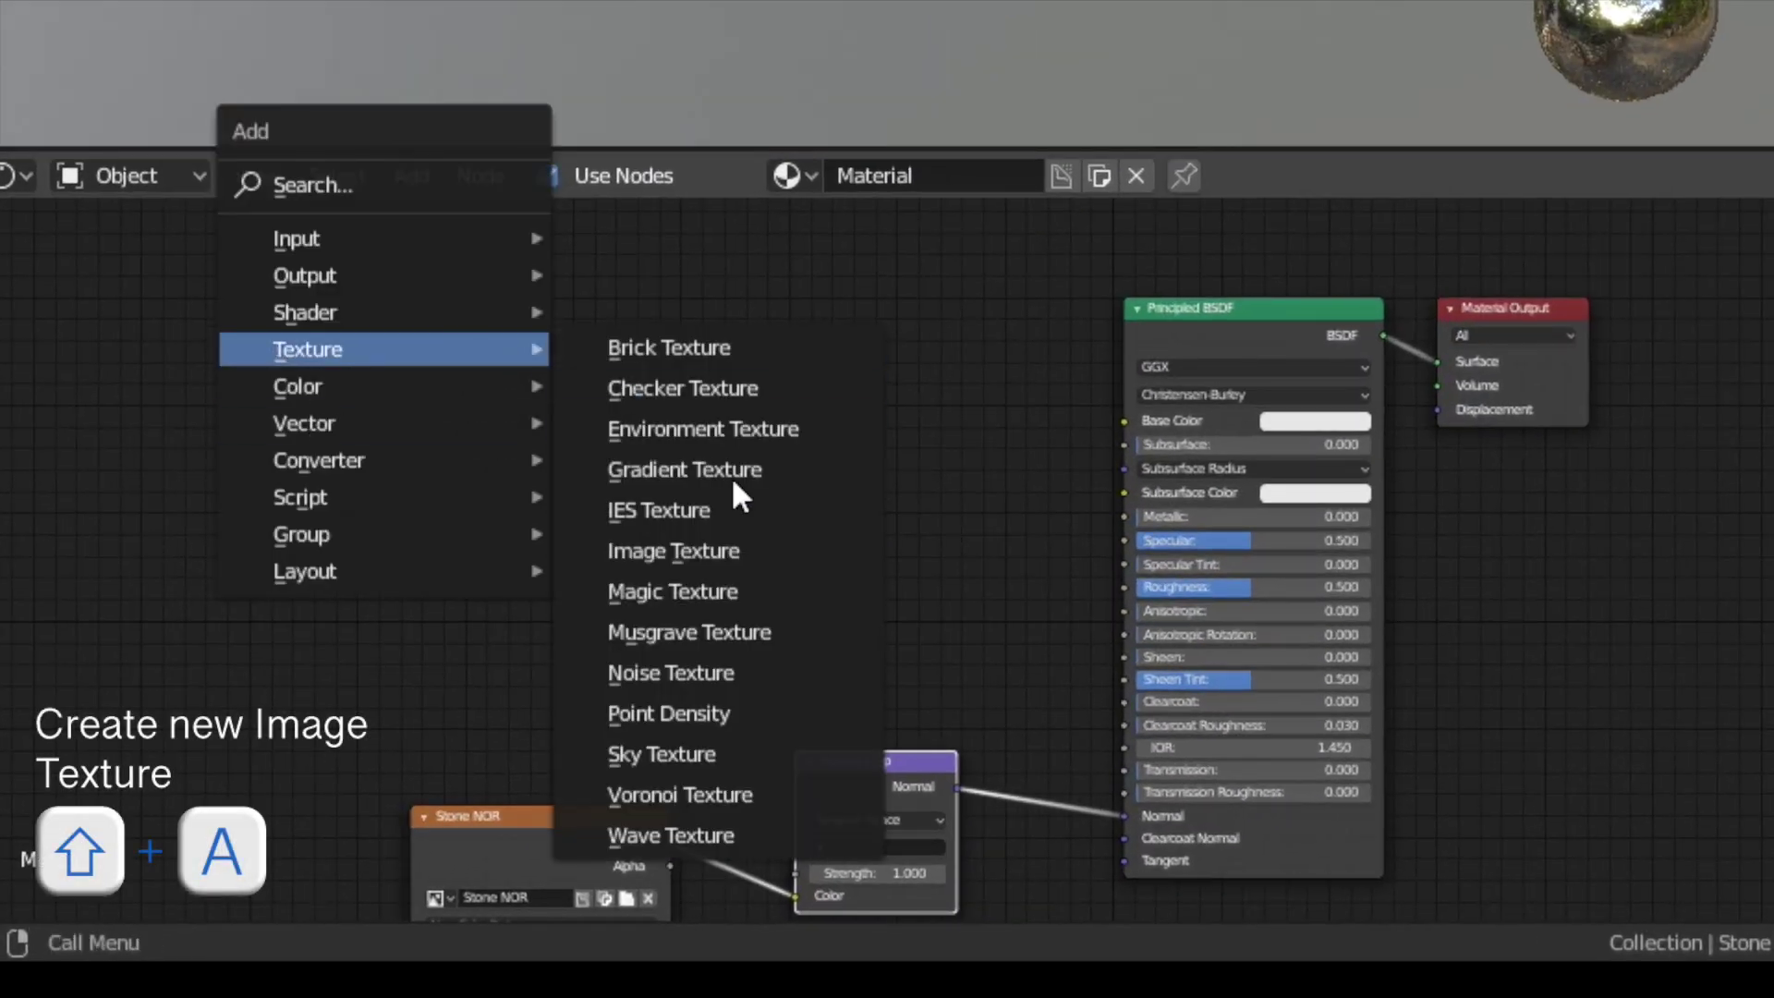
click(736, 553)
click(413, 339)
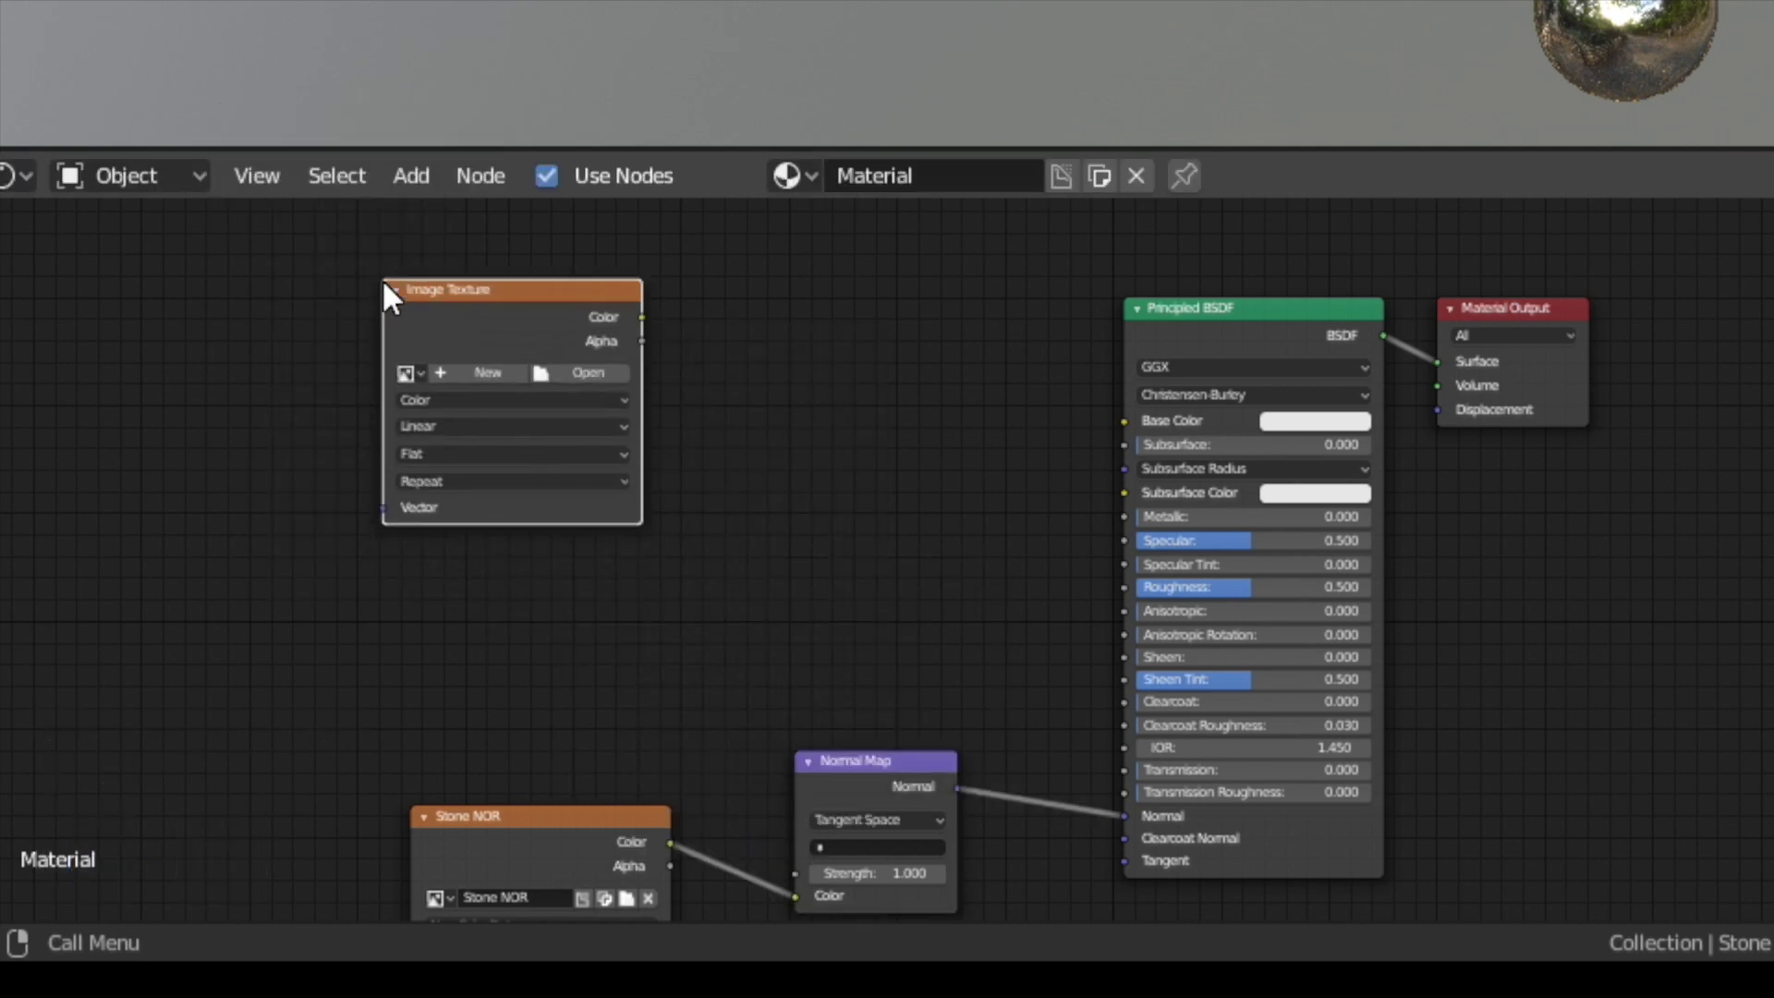
click(487, 380)
click(596, 349)
text(Stone COL)
click(627, 636)
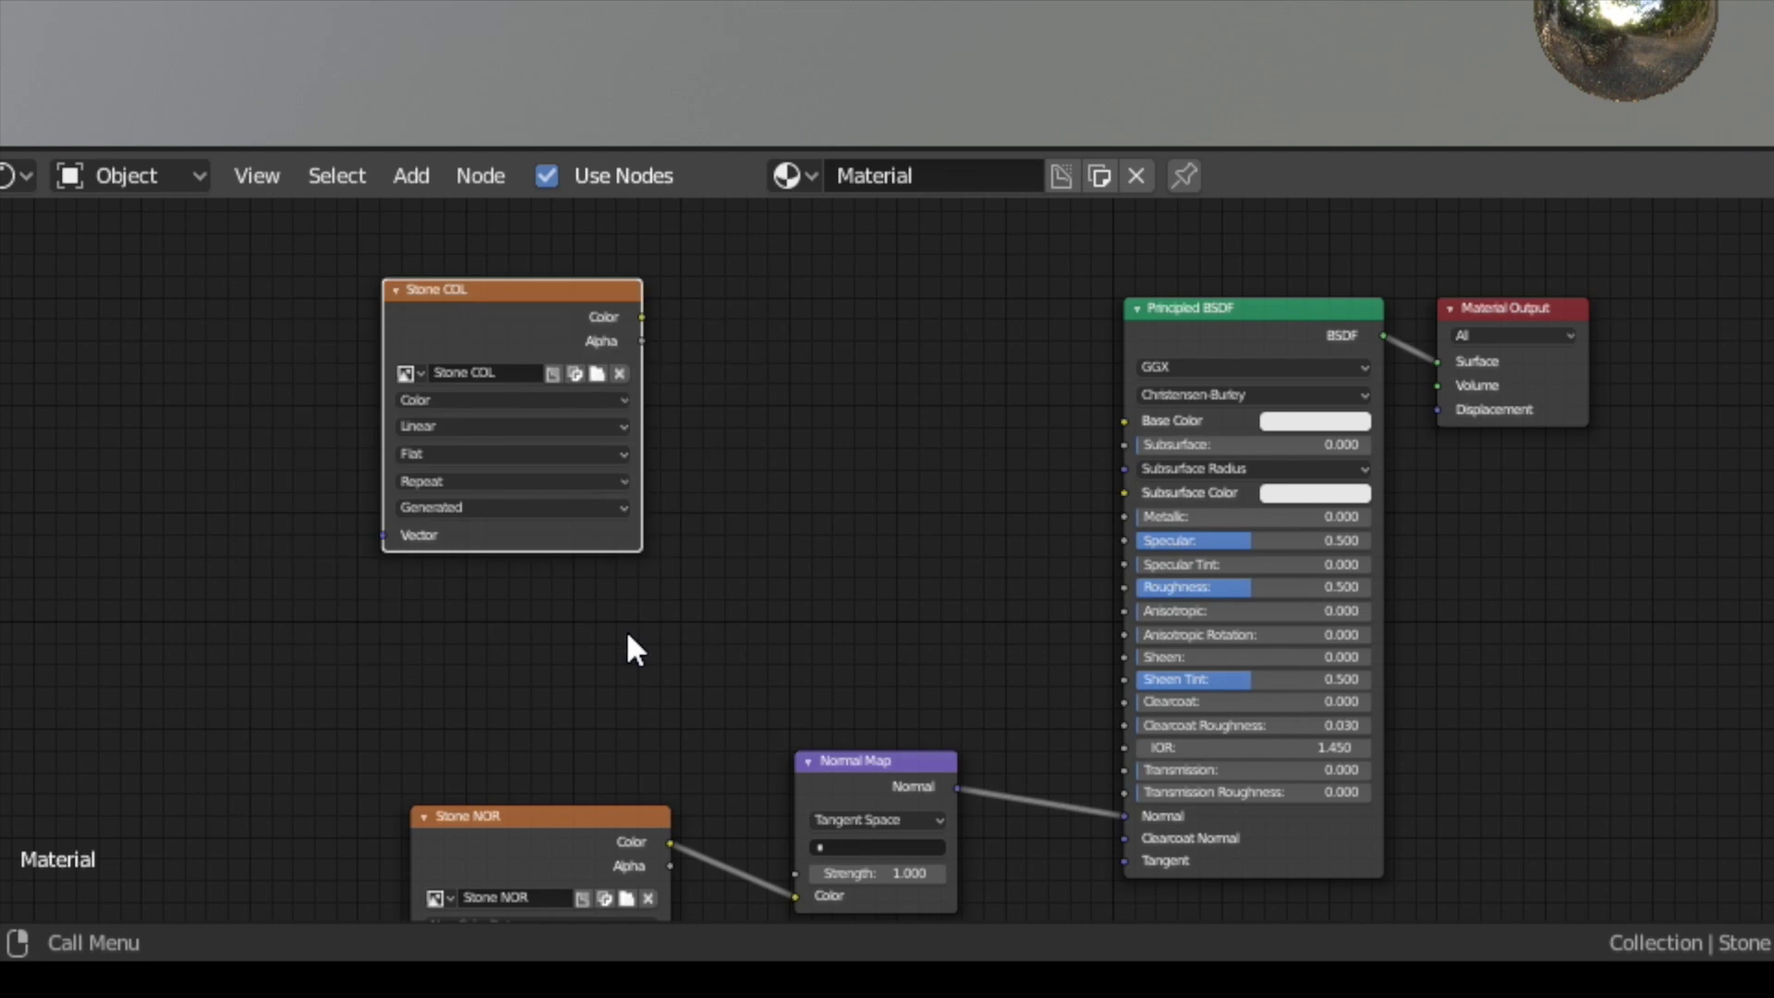
drag(558, 305, 539, 354)
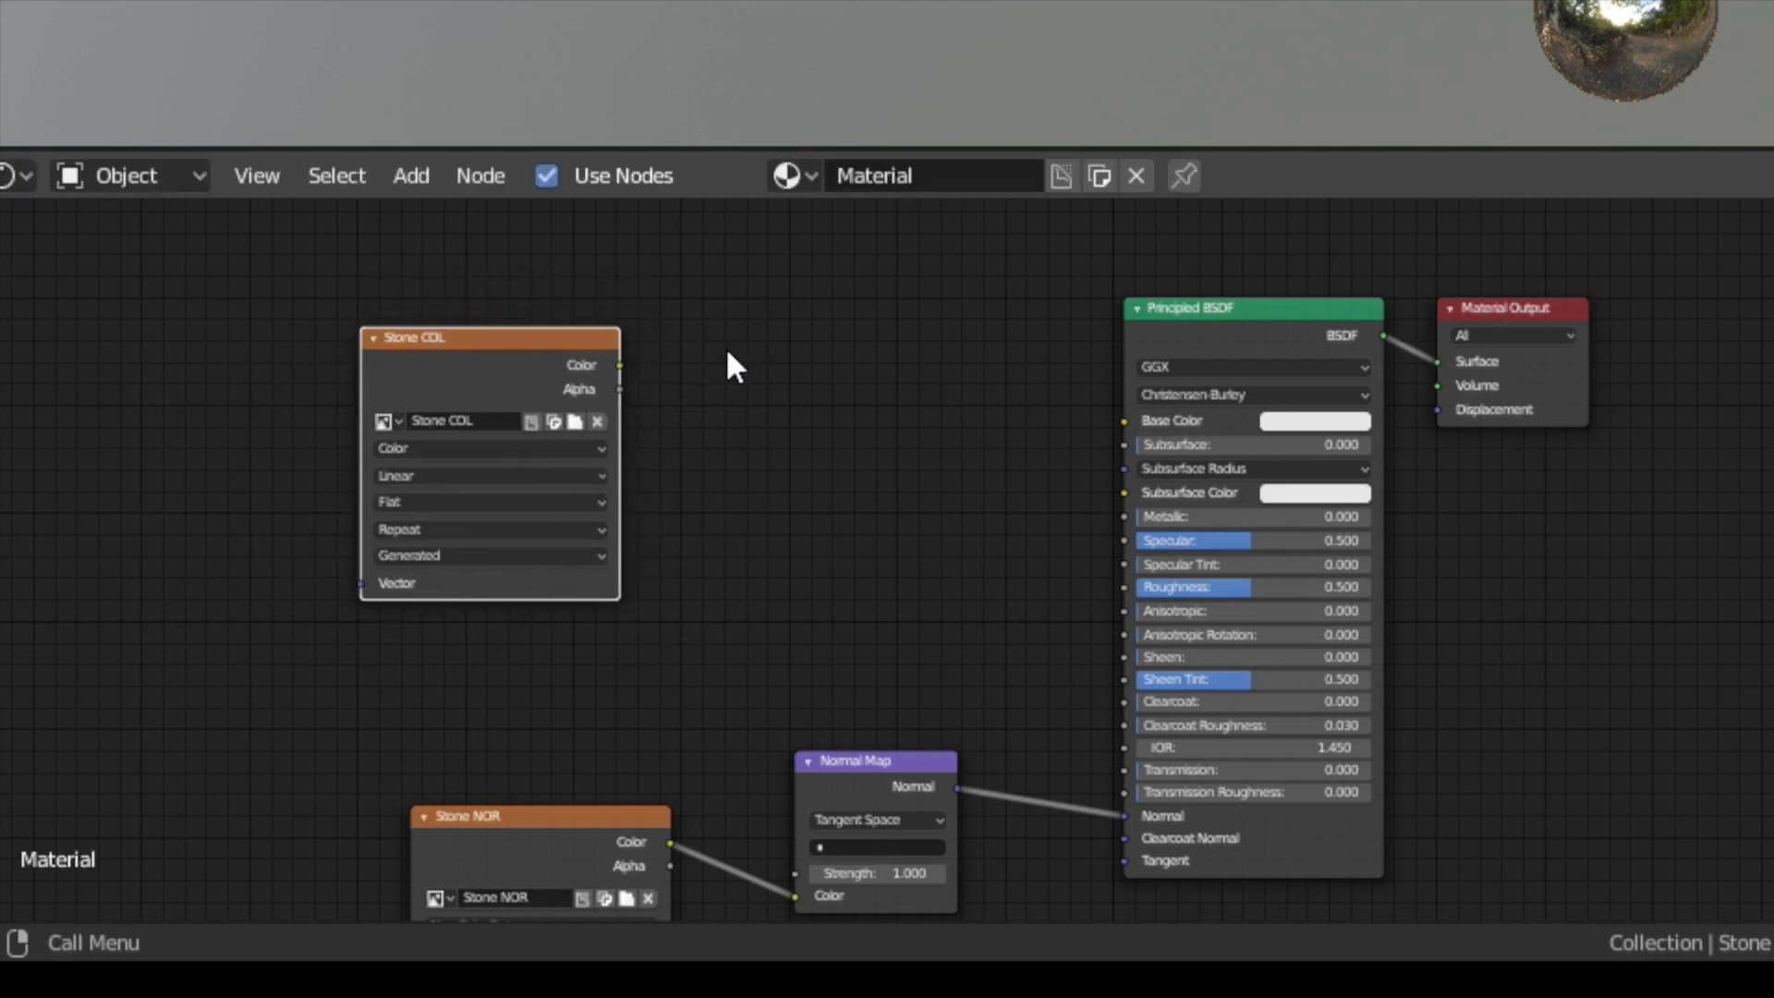
middle_drag(727, 351, 613, 344)
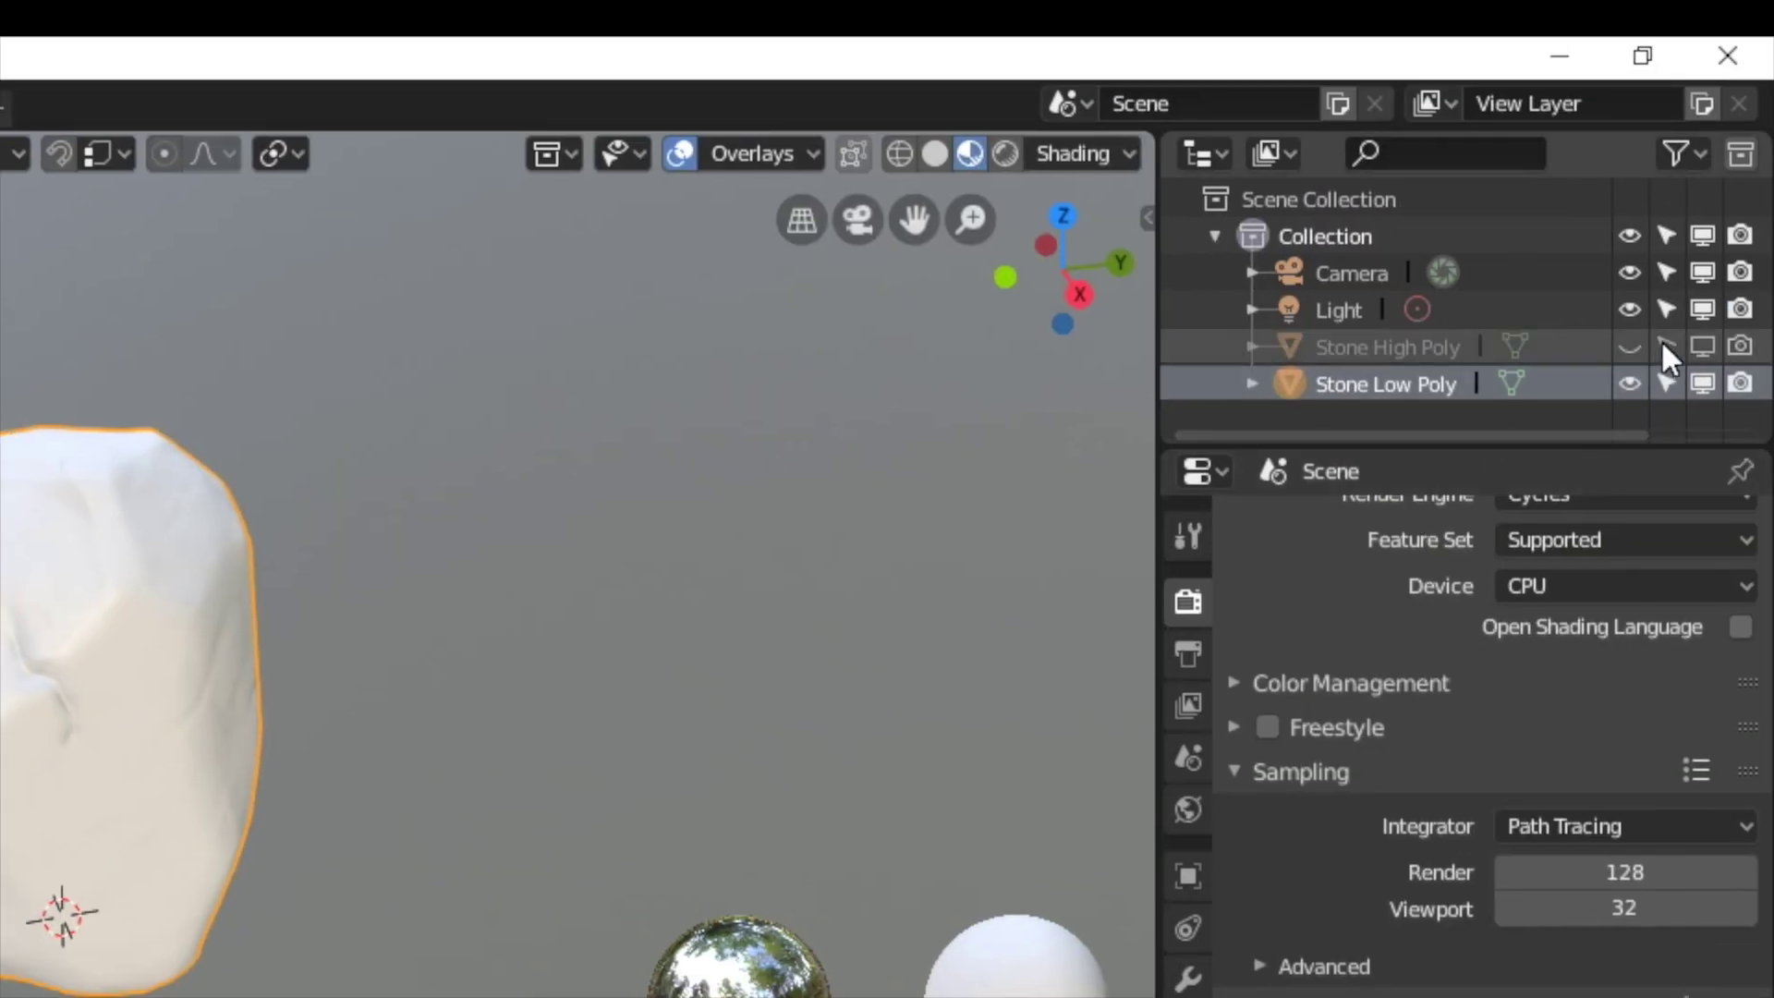
Step: Show and select Stone High Poly, hide Stone Low Poly, and assign Material.001
click(1631, 344)
click(1628, 385)
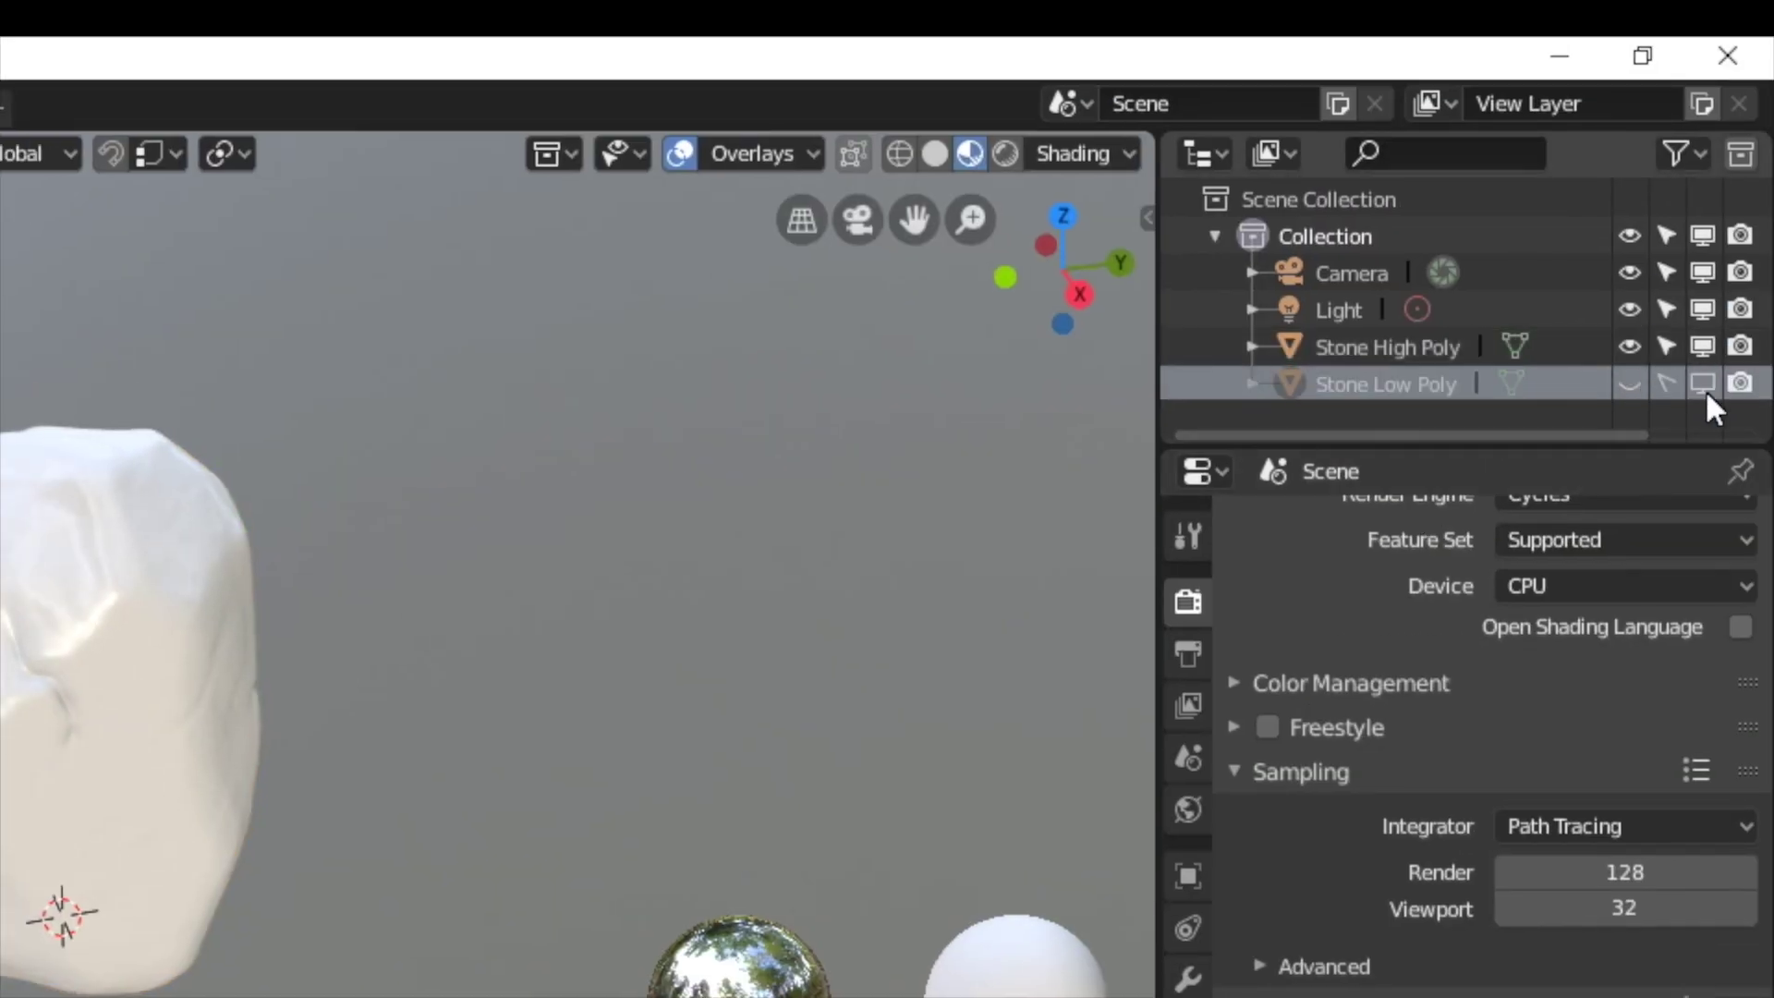
click(1332, 337)
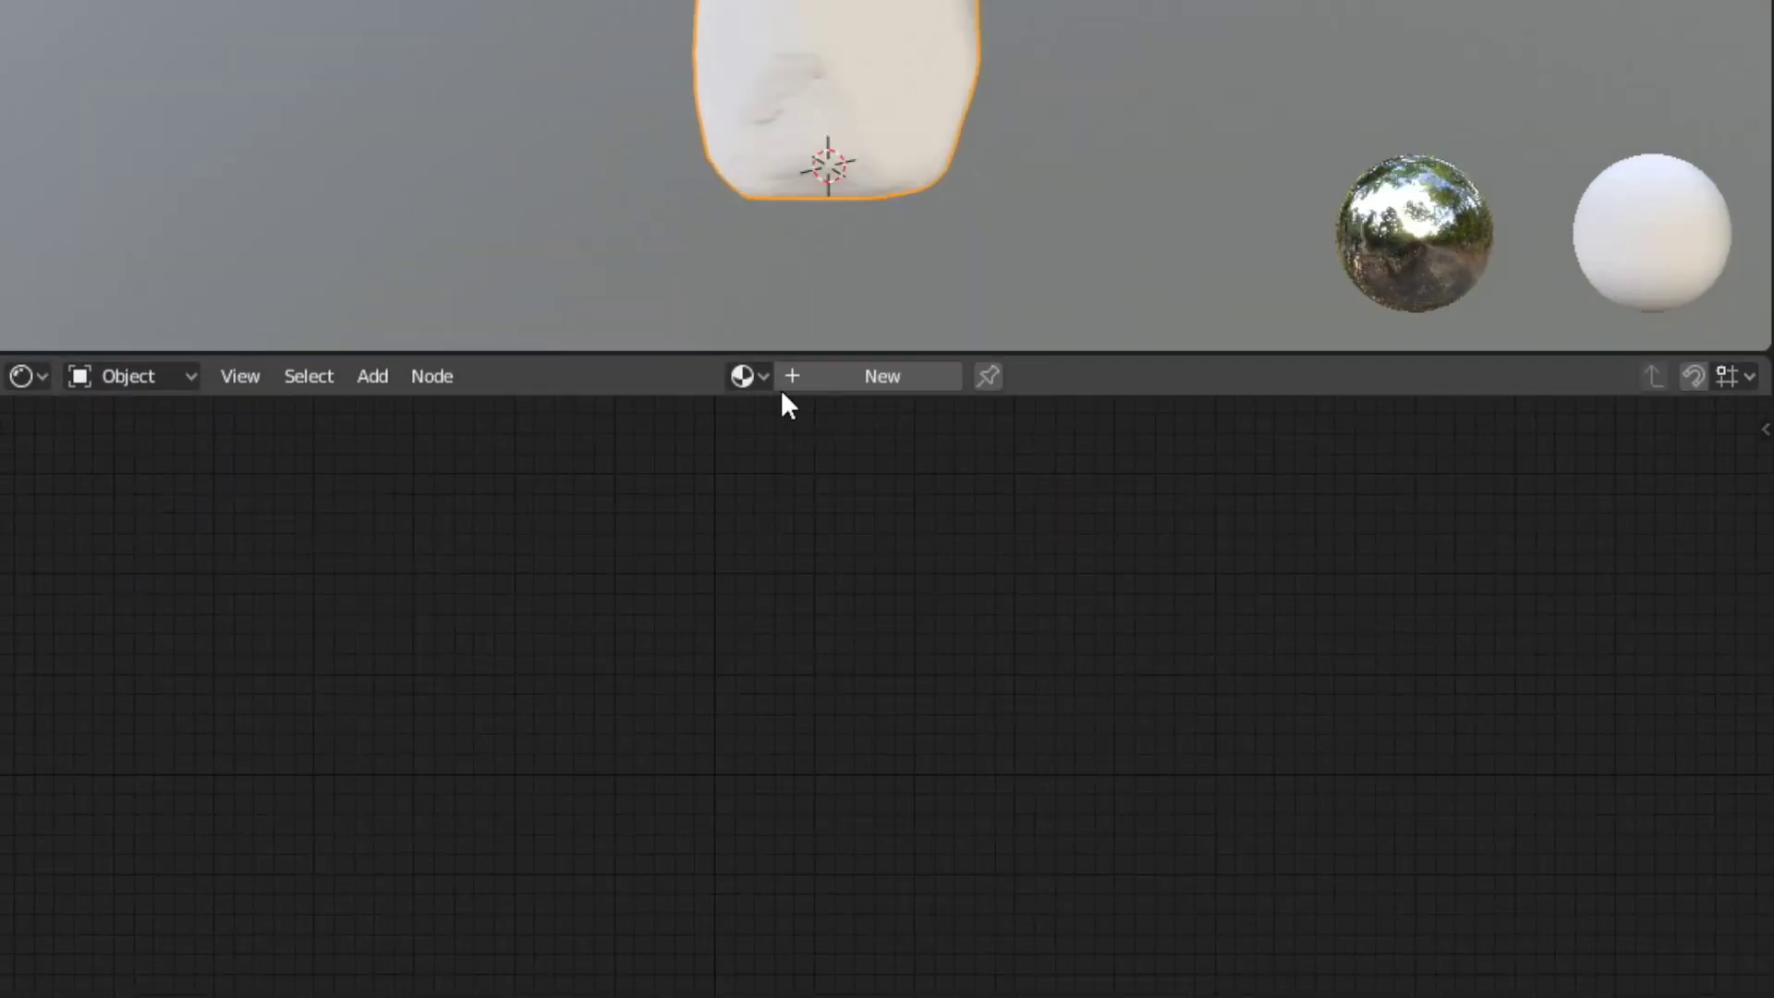
click(759, 377)
click(872, 455)
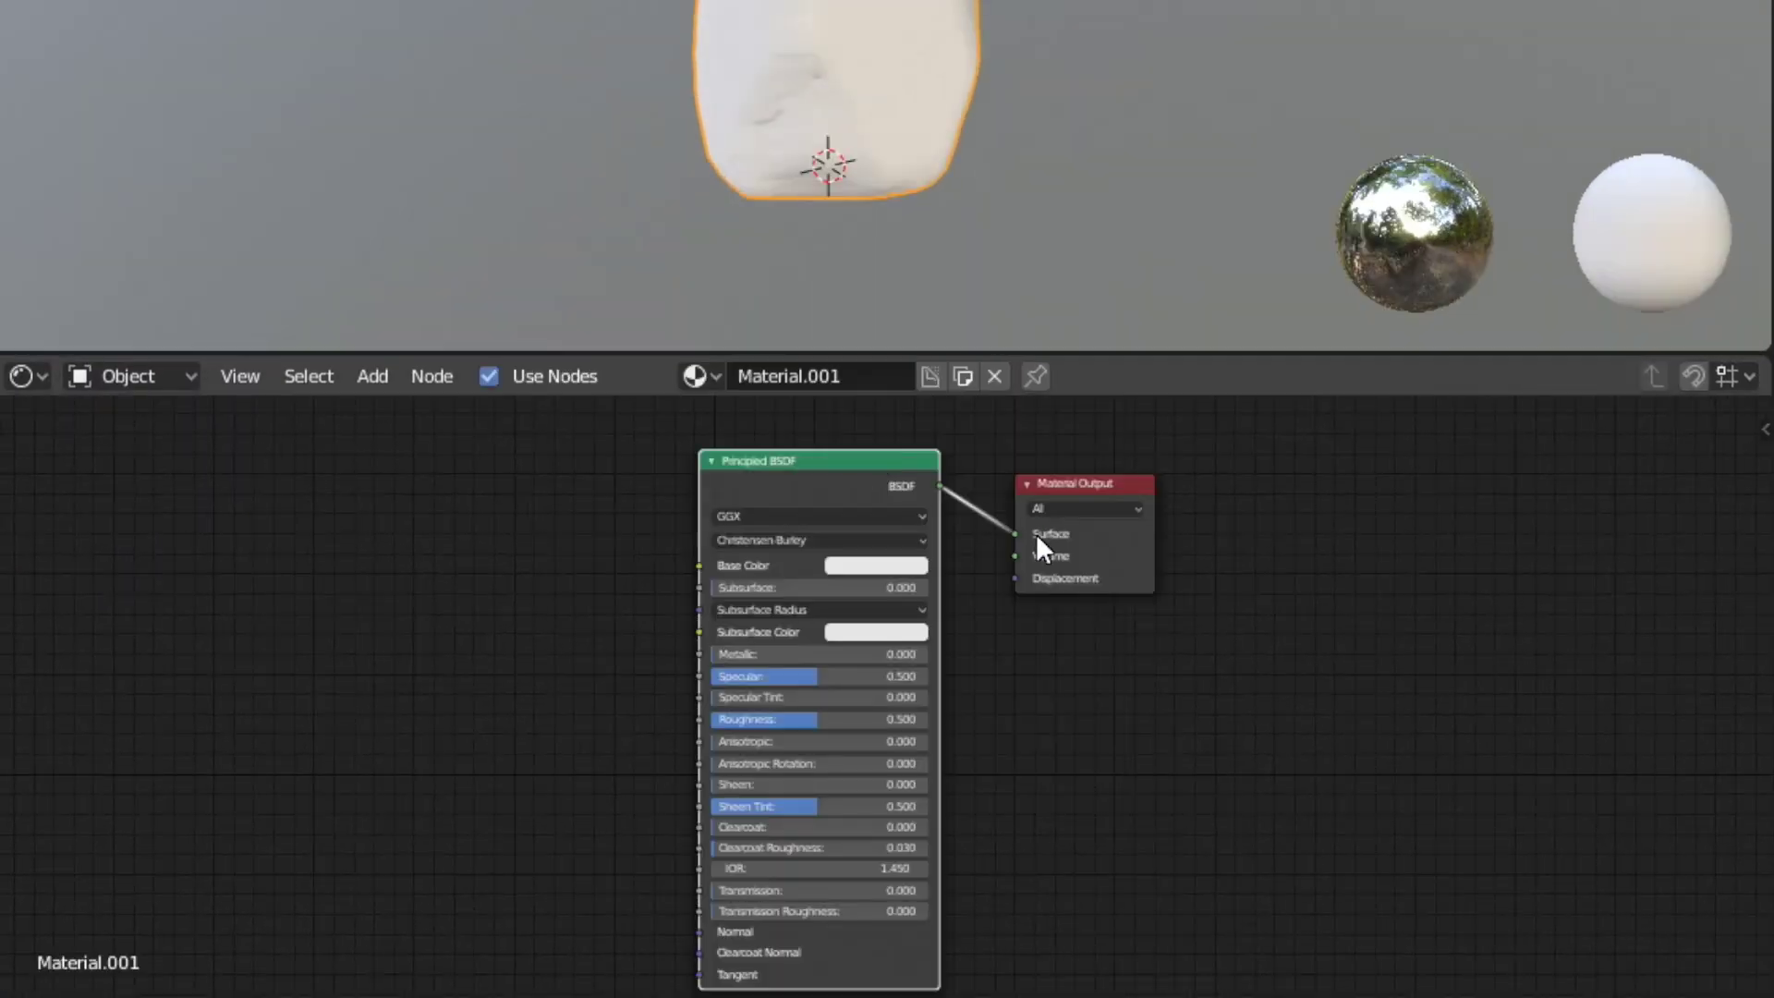
Step: Add an Attribute node named Col feeding the Principled BSDF Base Color
middle_drag(592, 616, 715, 615)
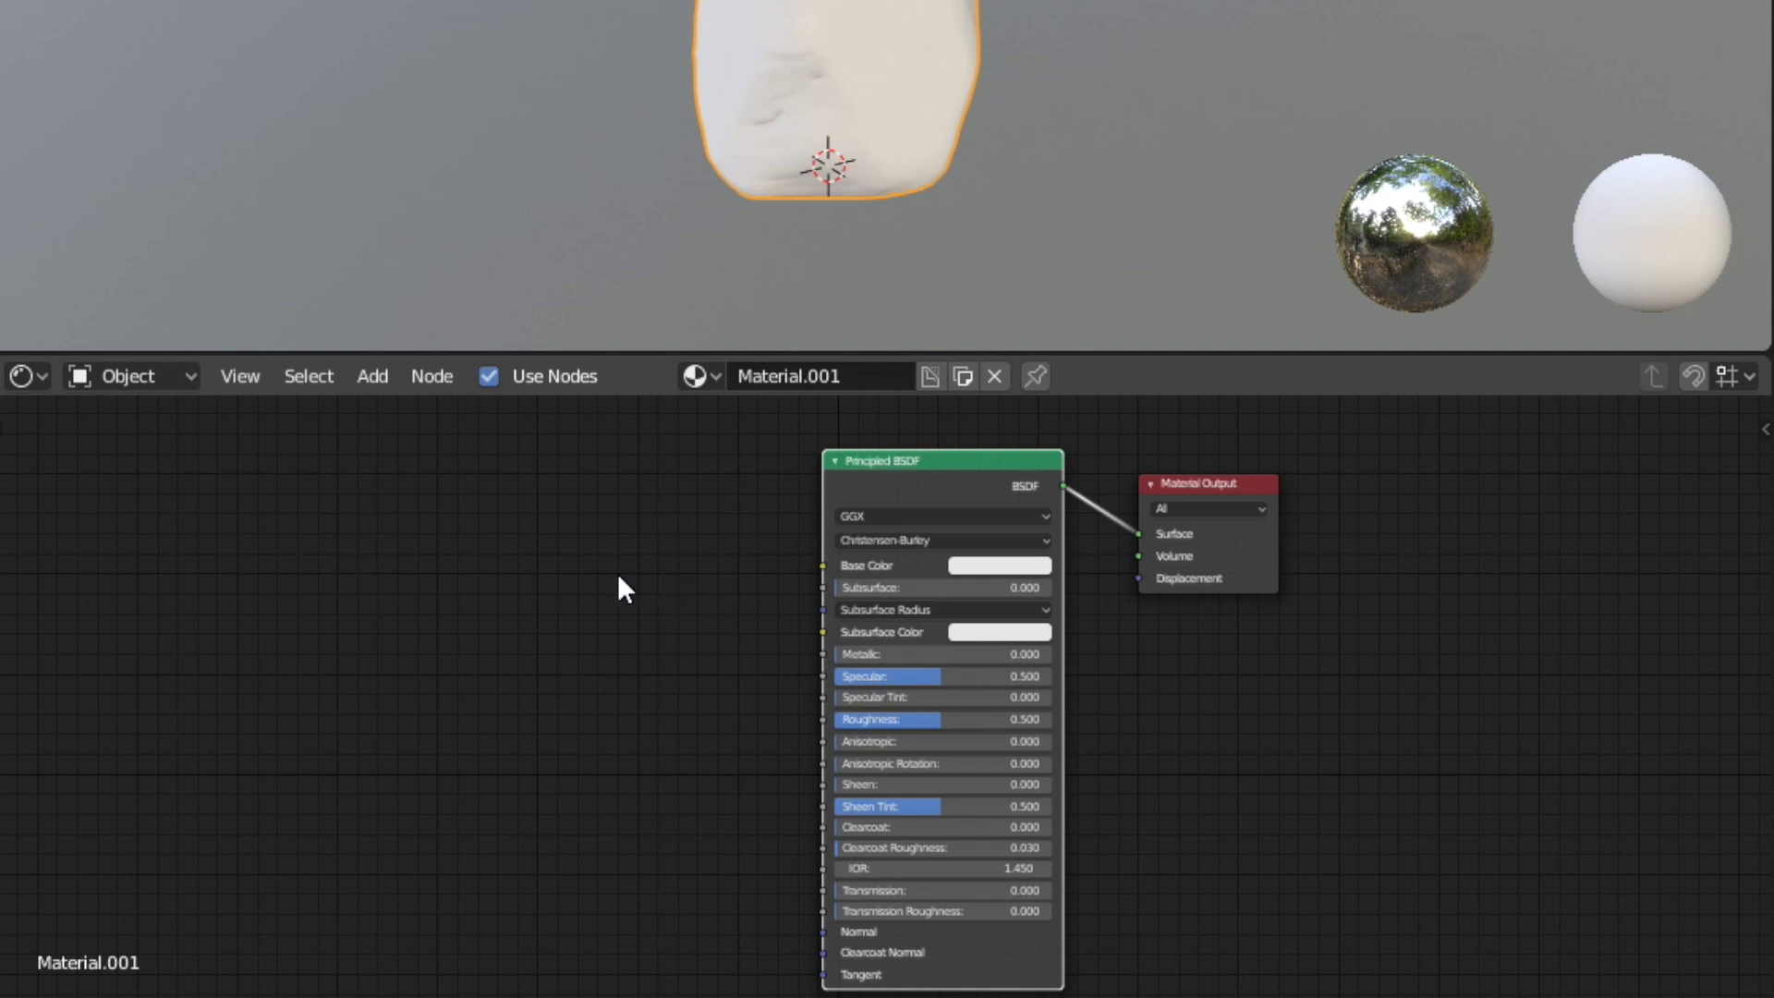
key(shift+a)
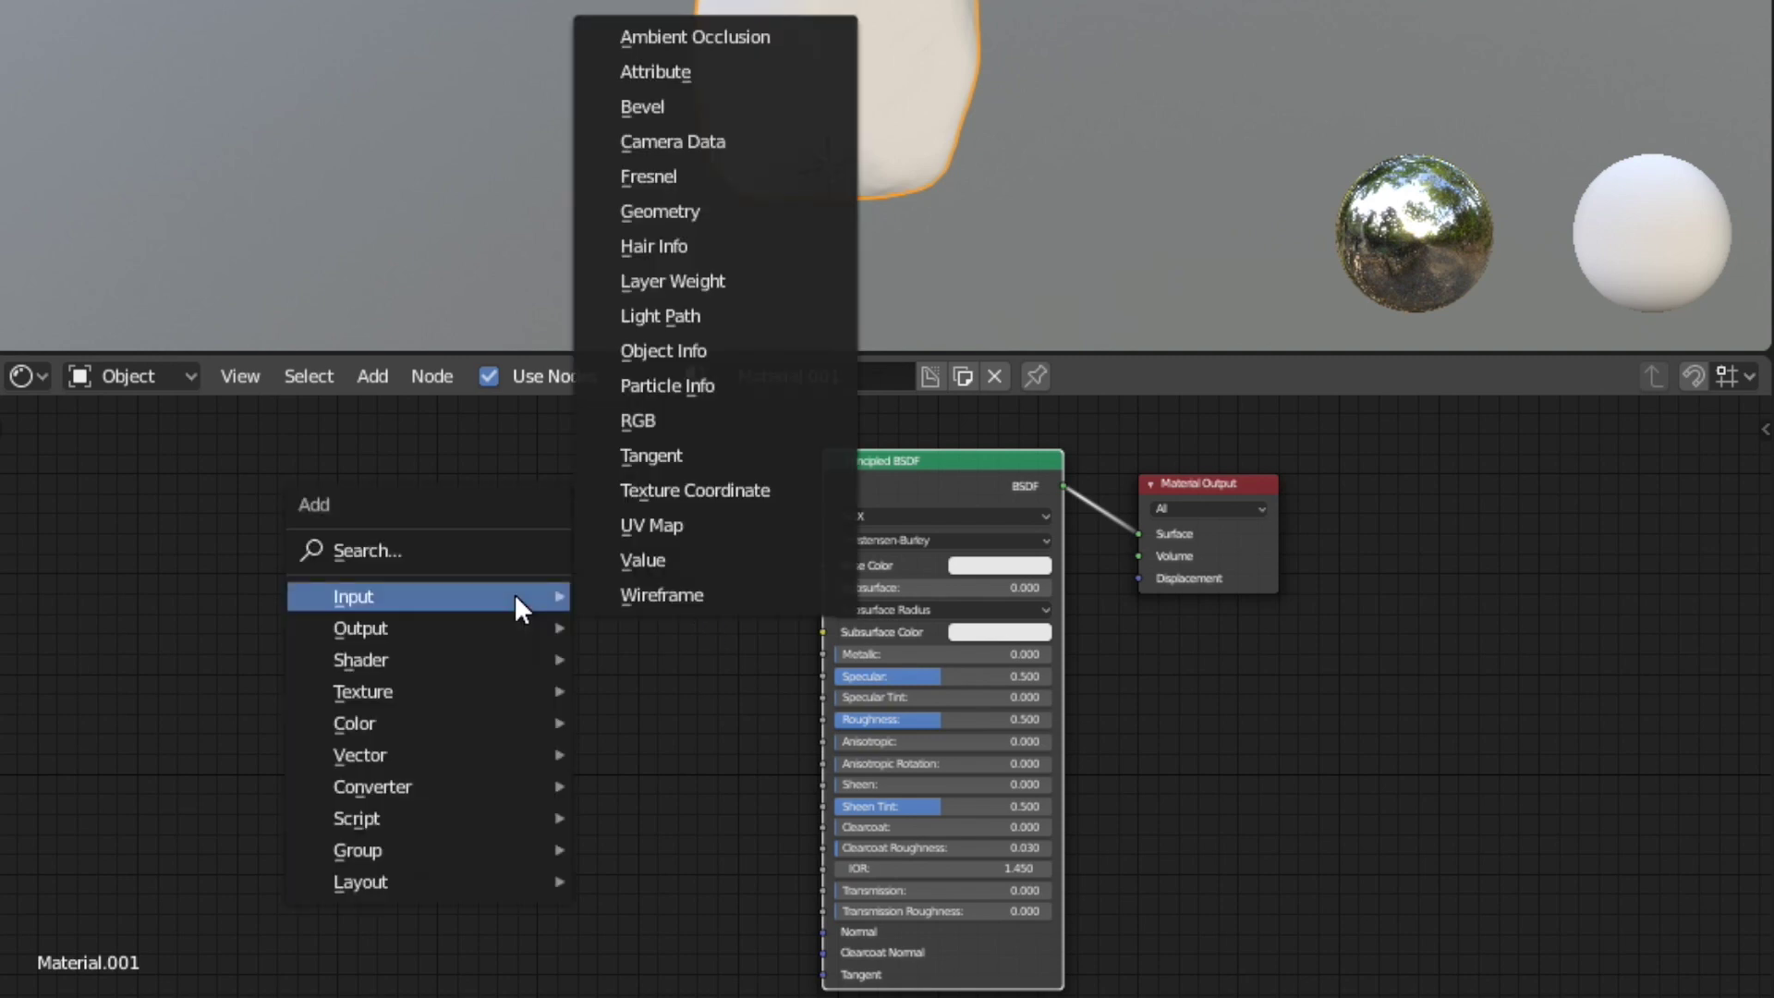
click(730, 71)
click(532, 553)
drag(632, 576, 825, 566)
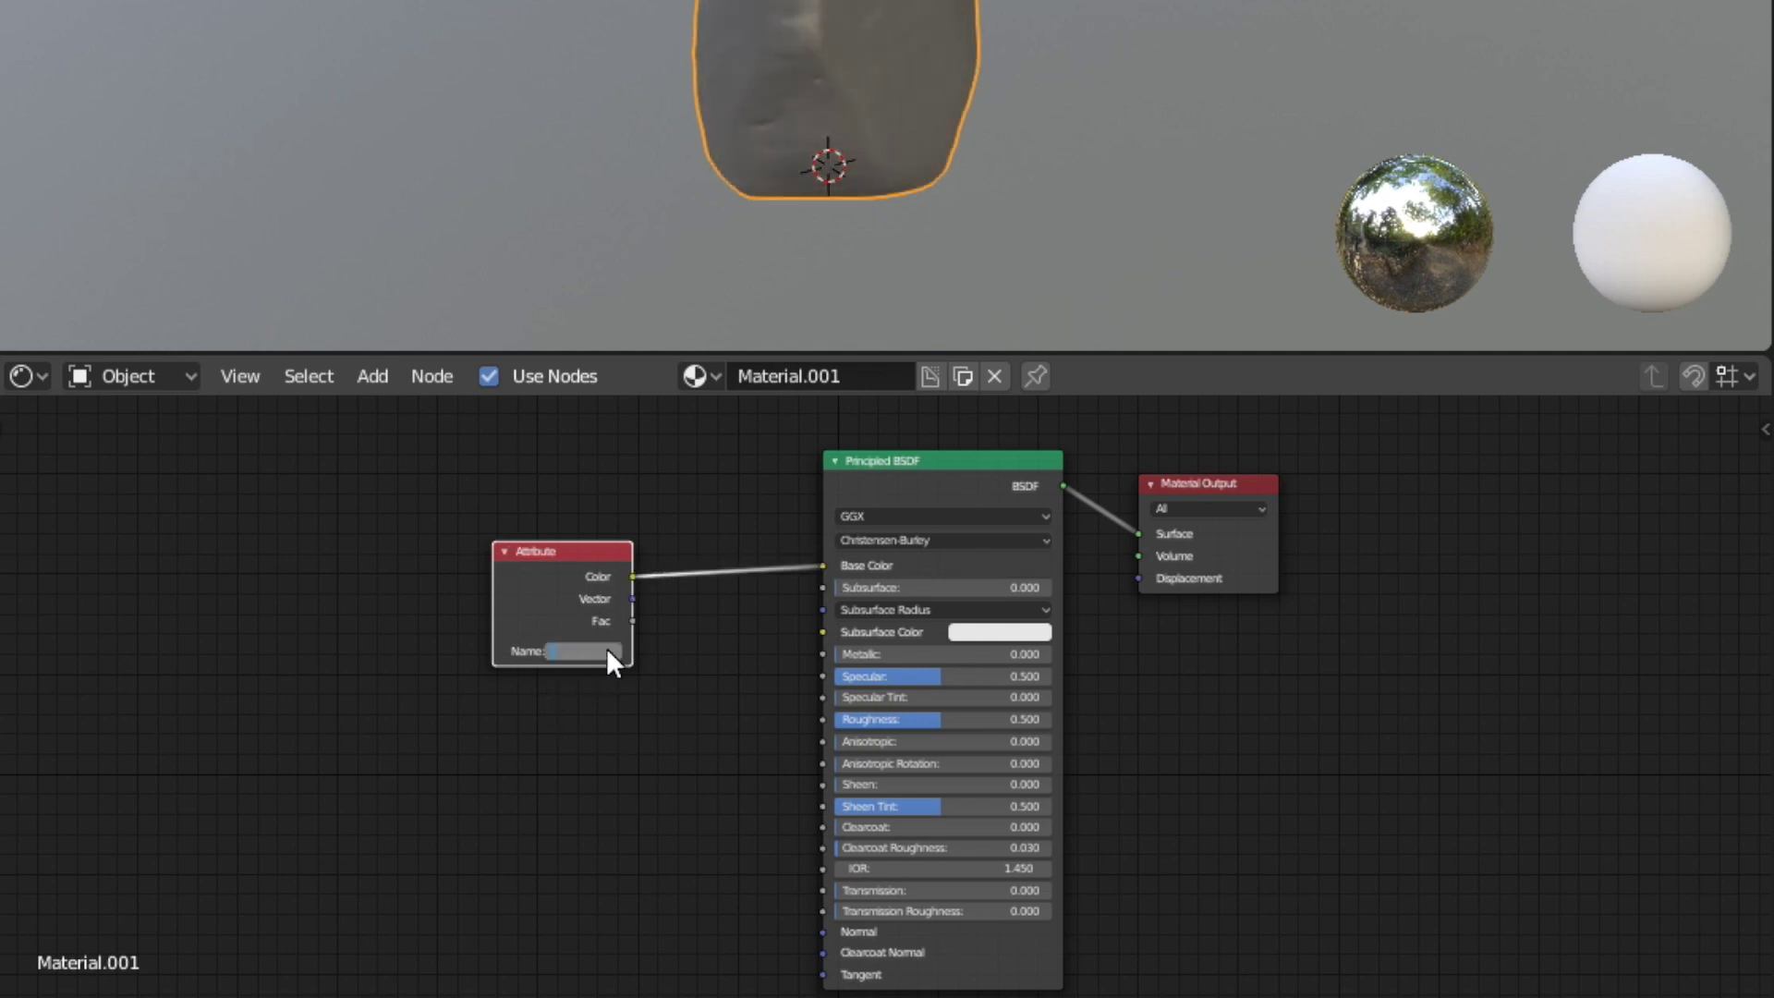
text(Col)
key(Return)
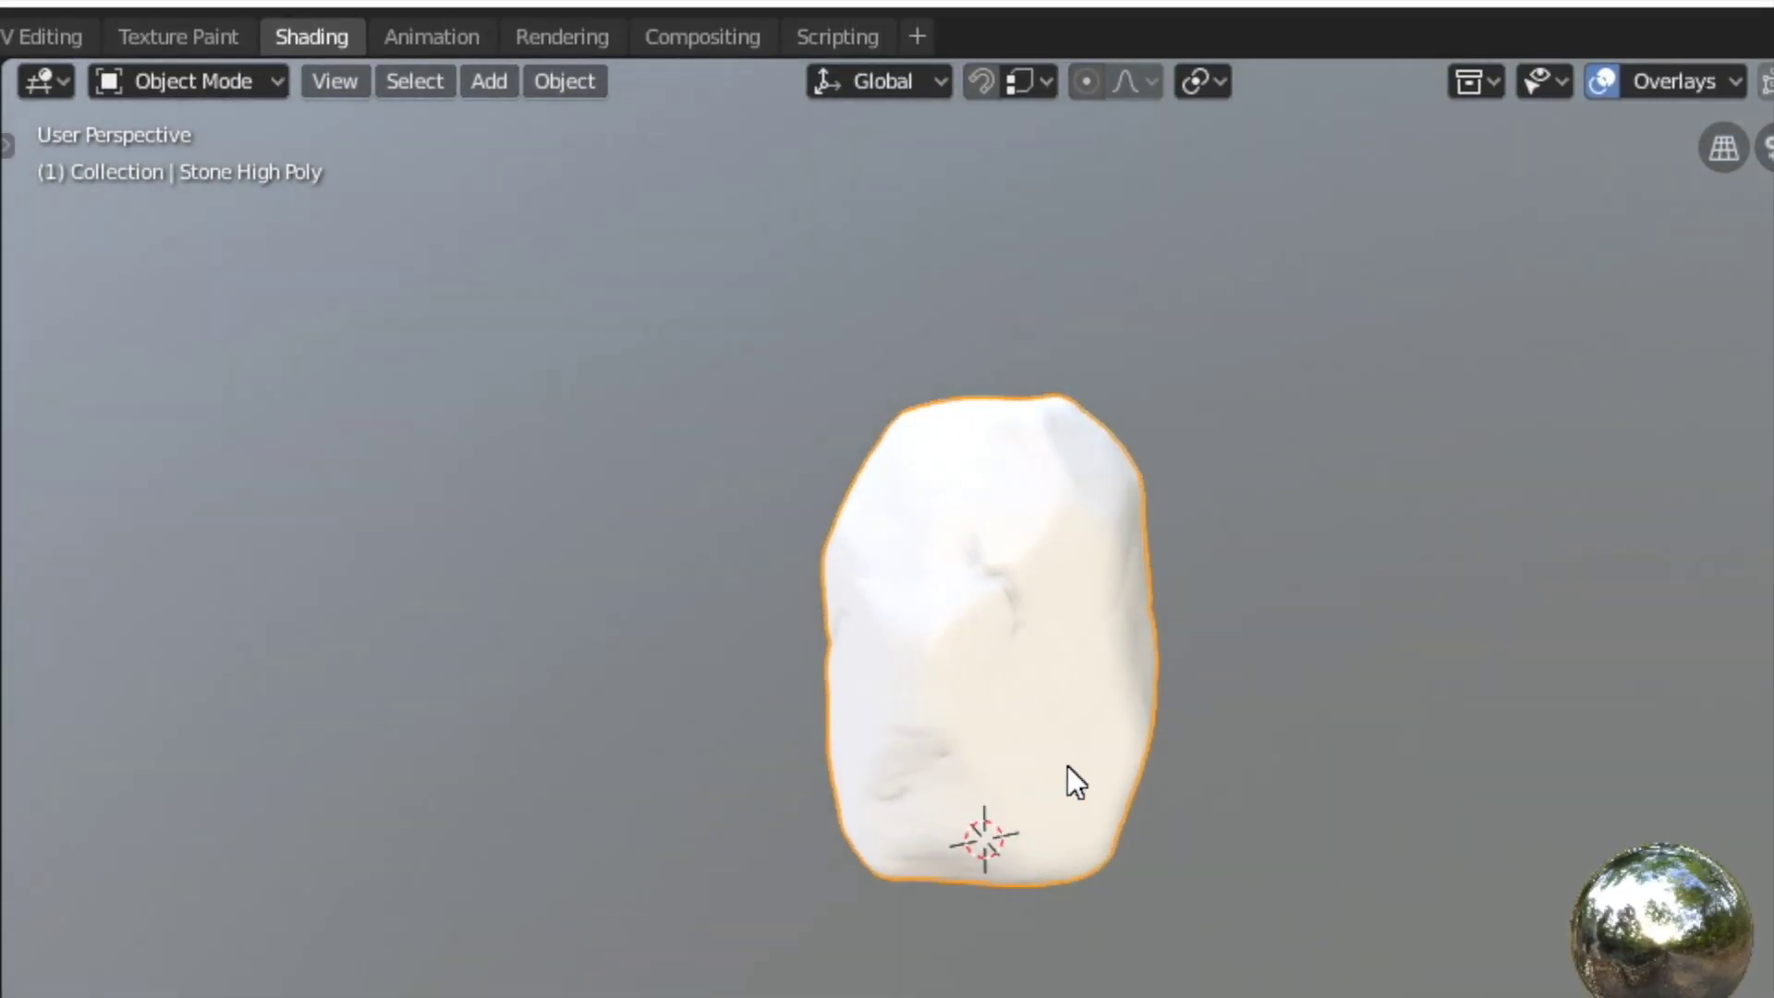
Step: In Vertex Paint mode, apply Dirty Vertex Colors to the high-poly stone
click(223, 81)
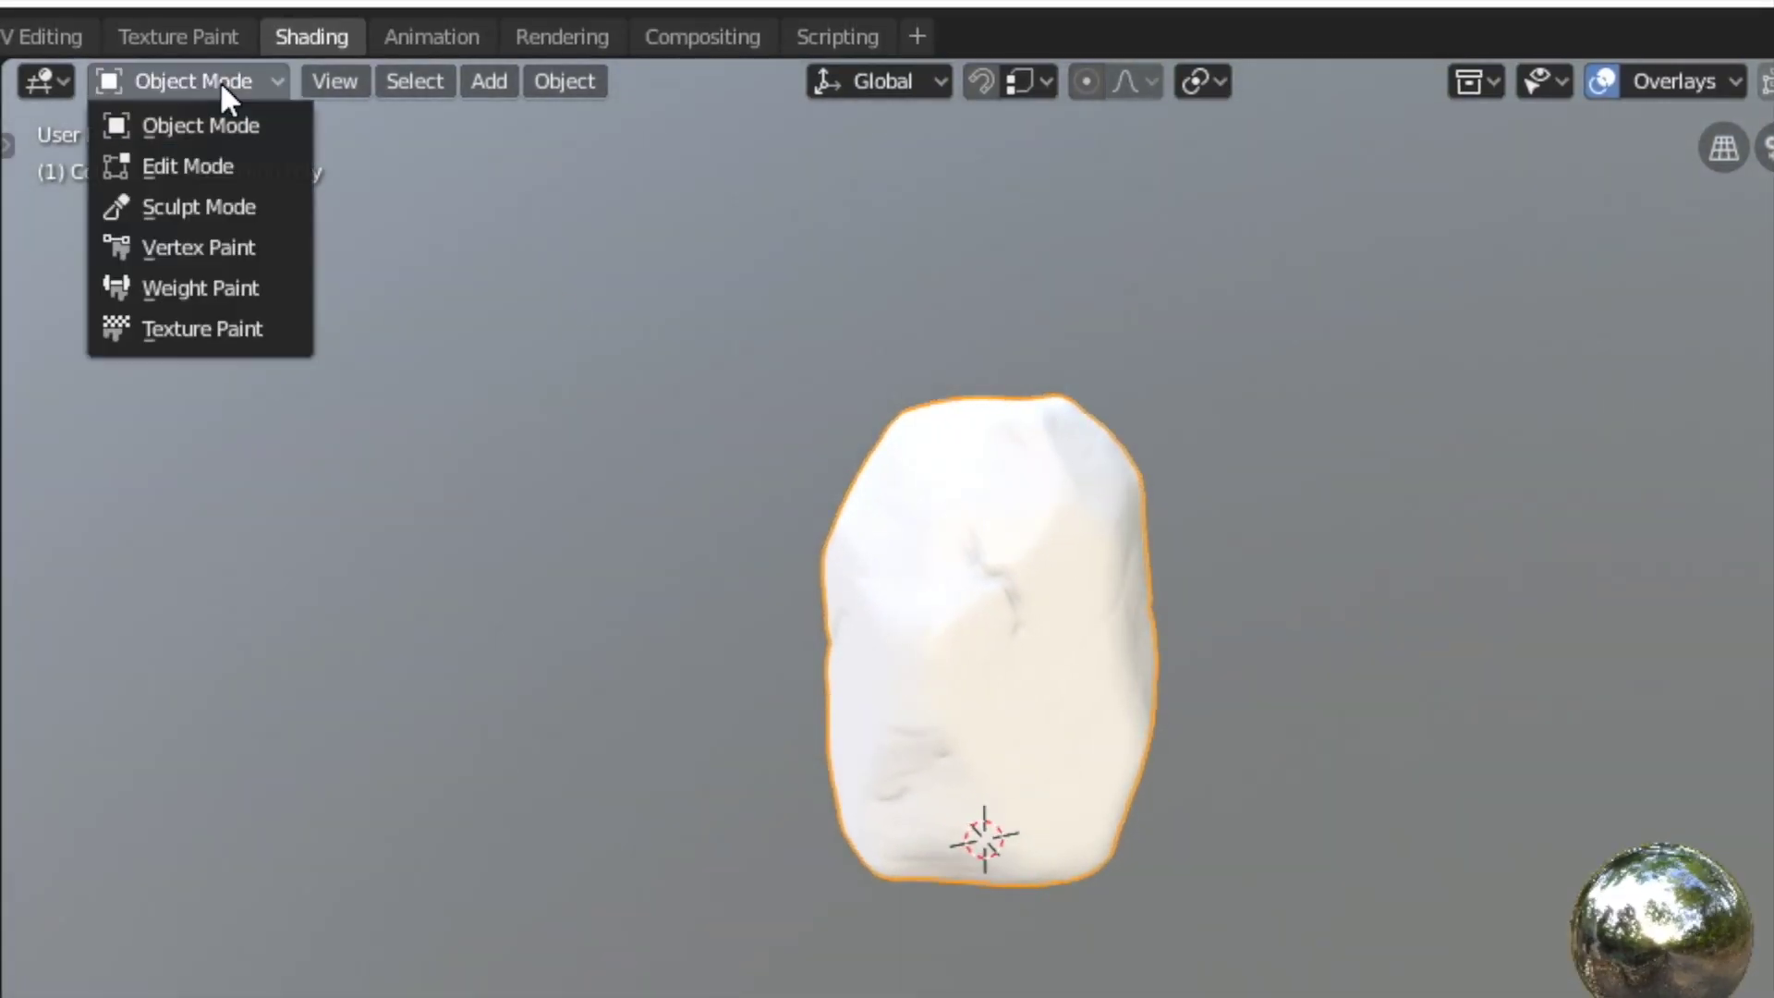
click(238, 247)
middle_drag(950, 576, 851, 556)
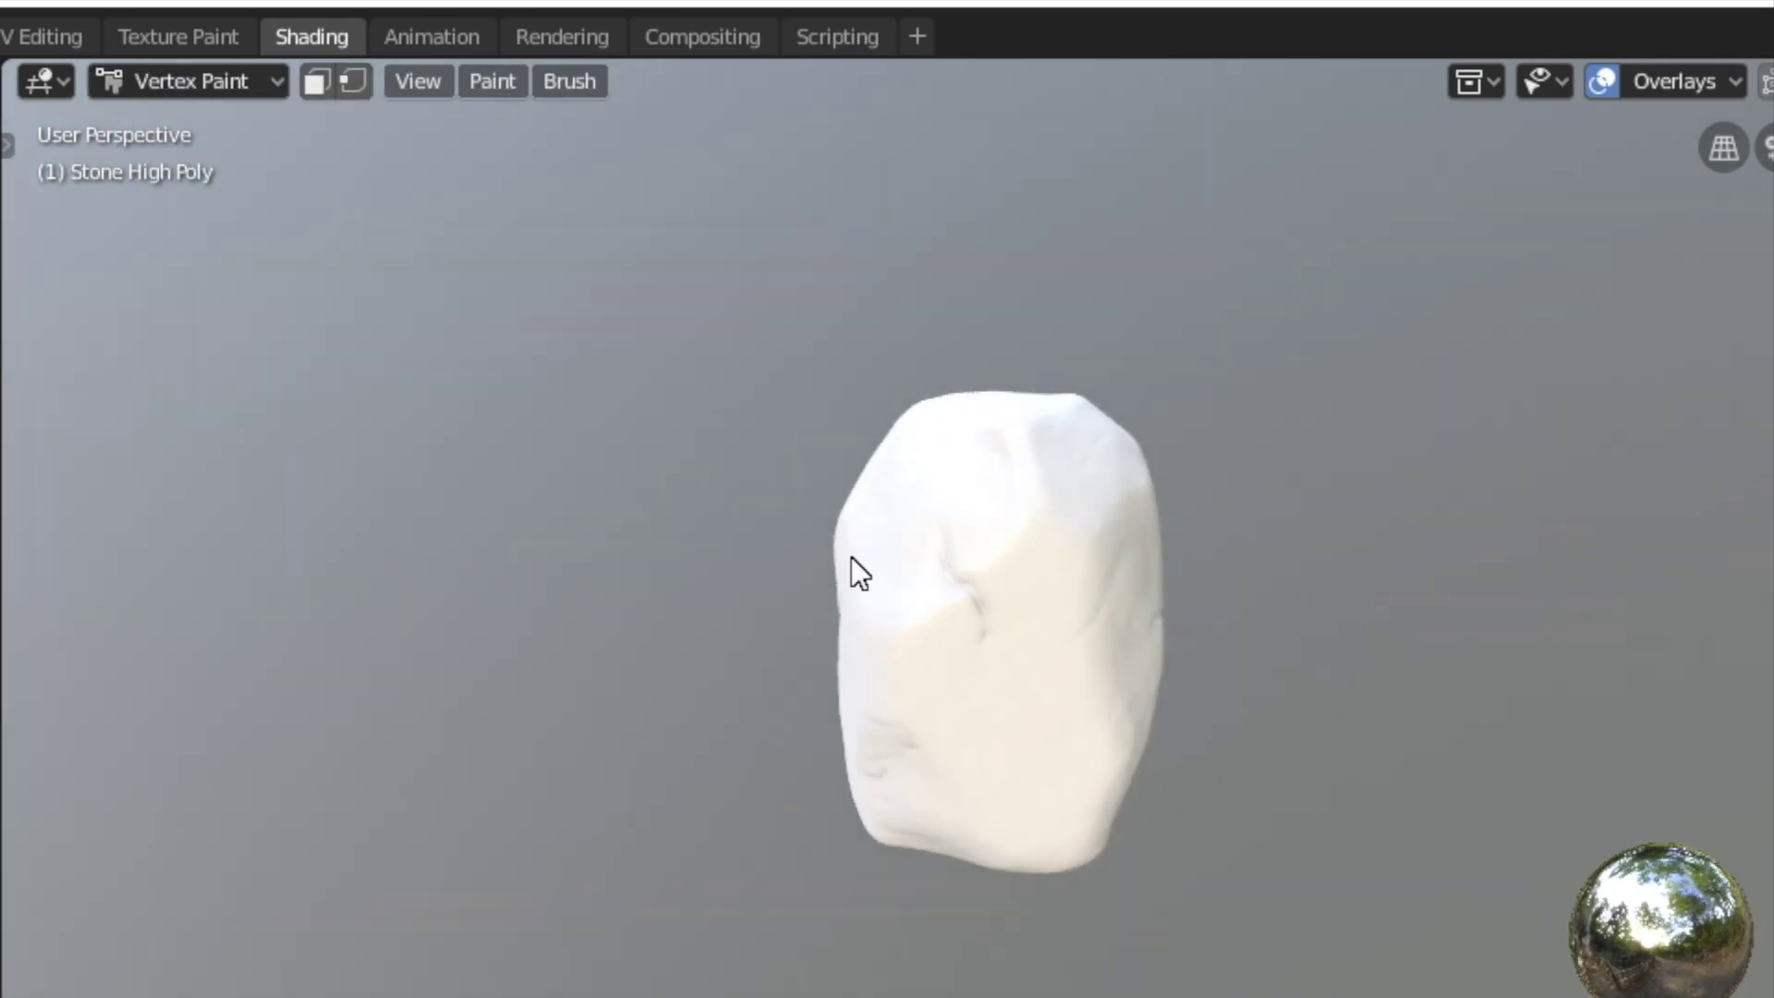
click(494, 84)
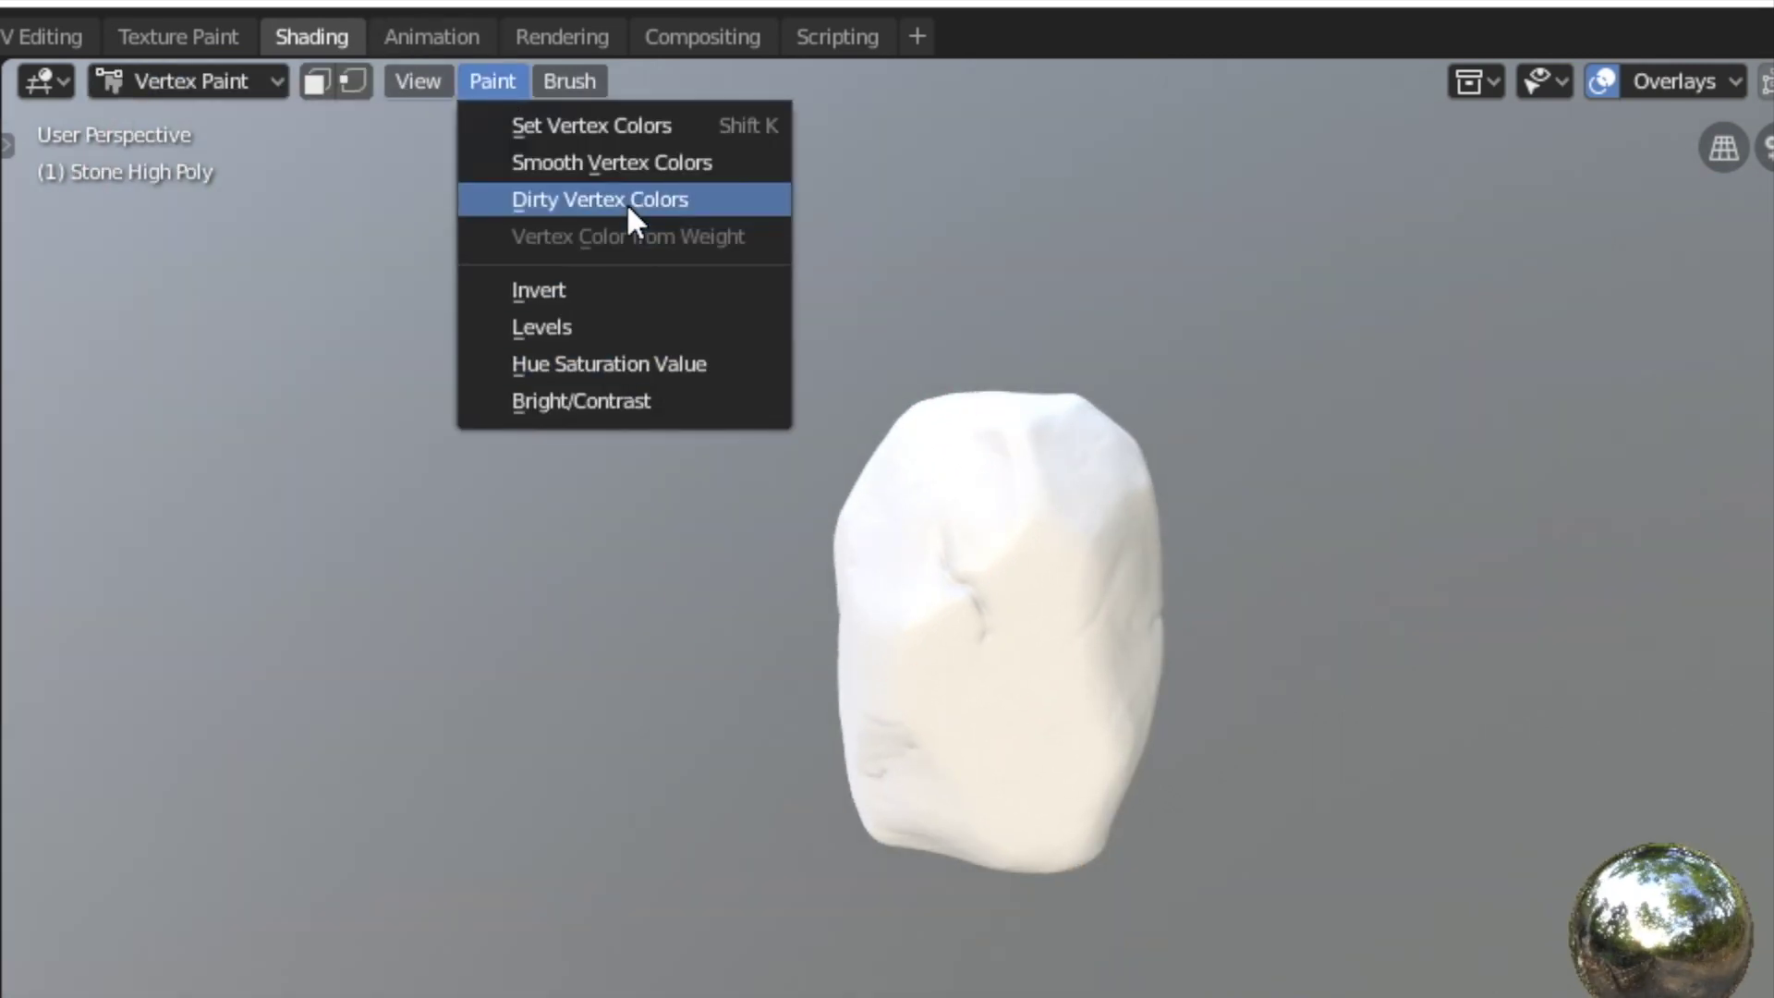
click(709, 206)
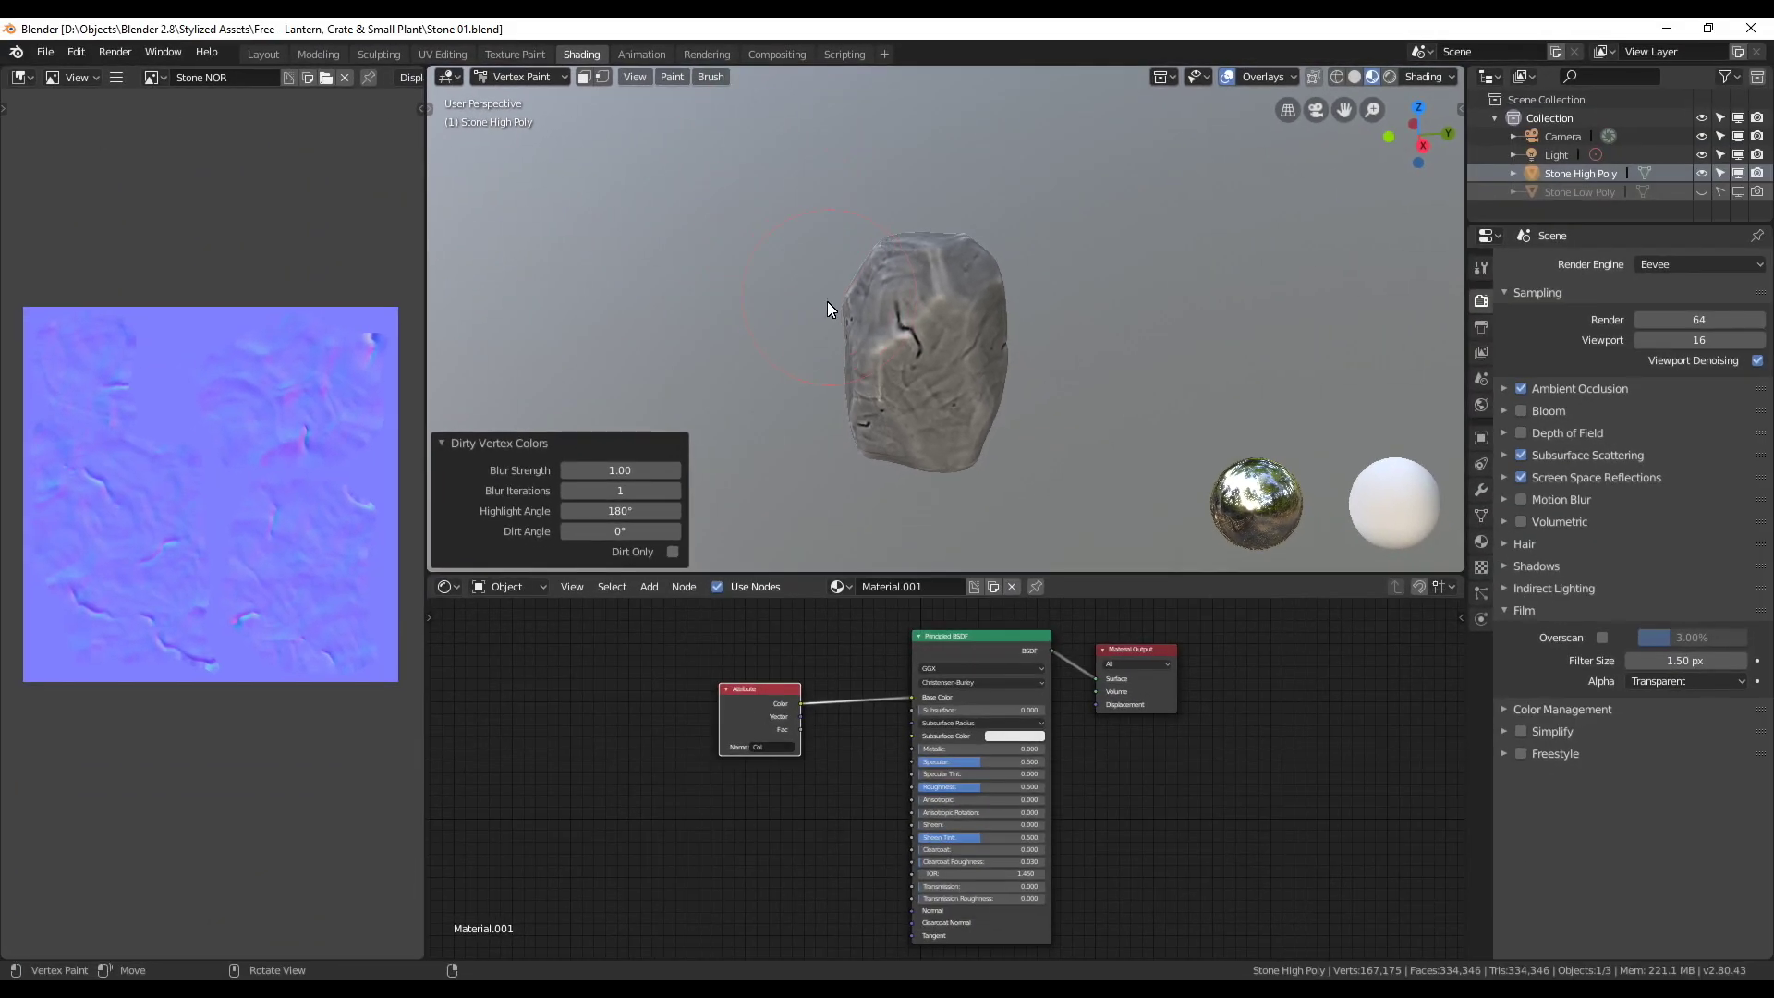
middle_drag(967, 293, 994, 281)
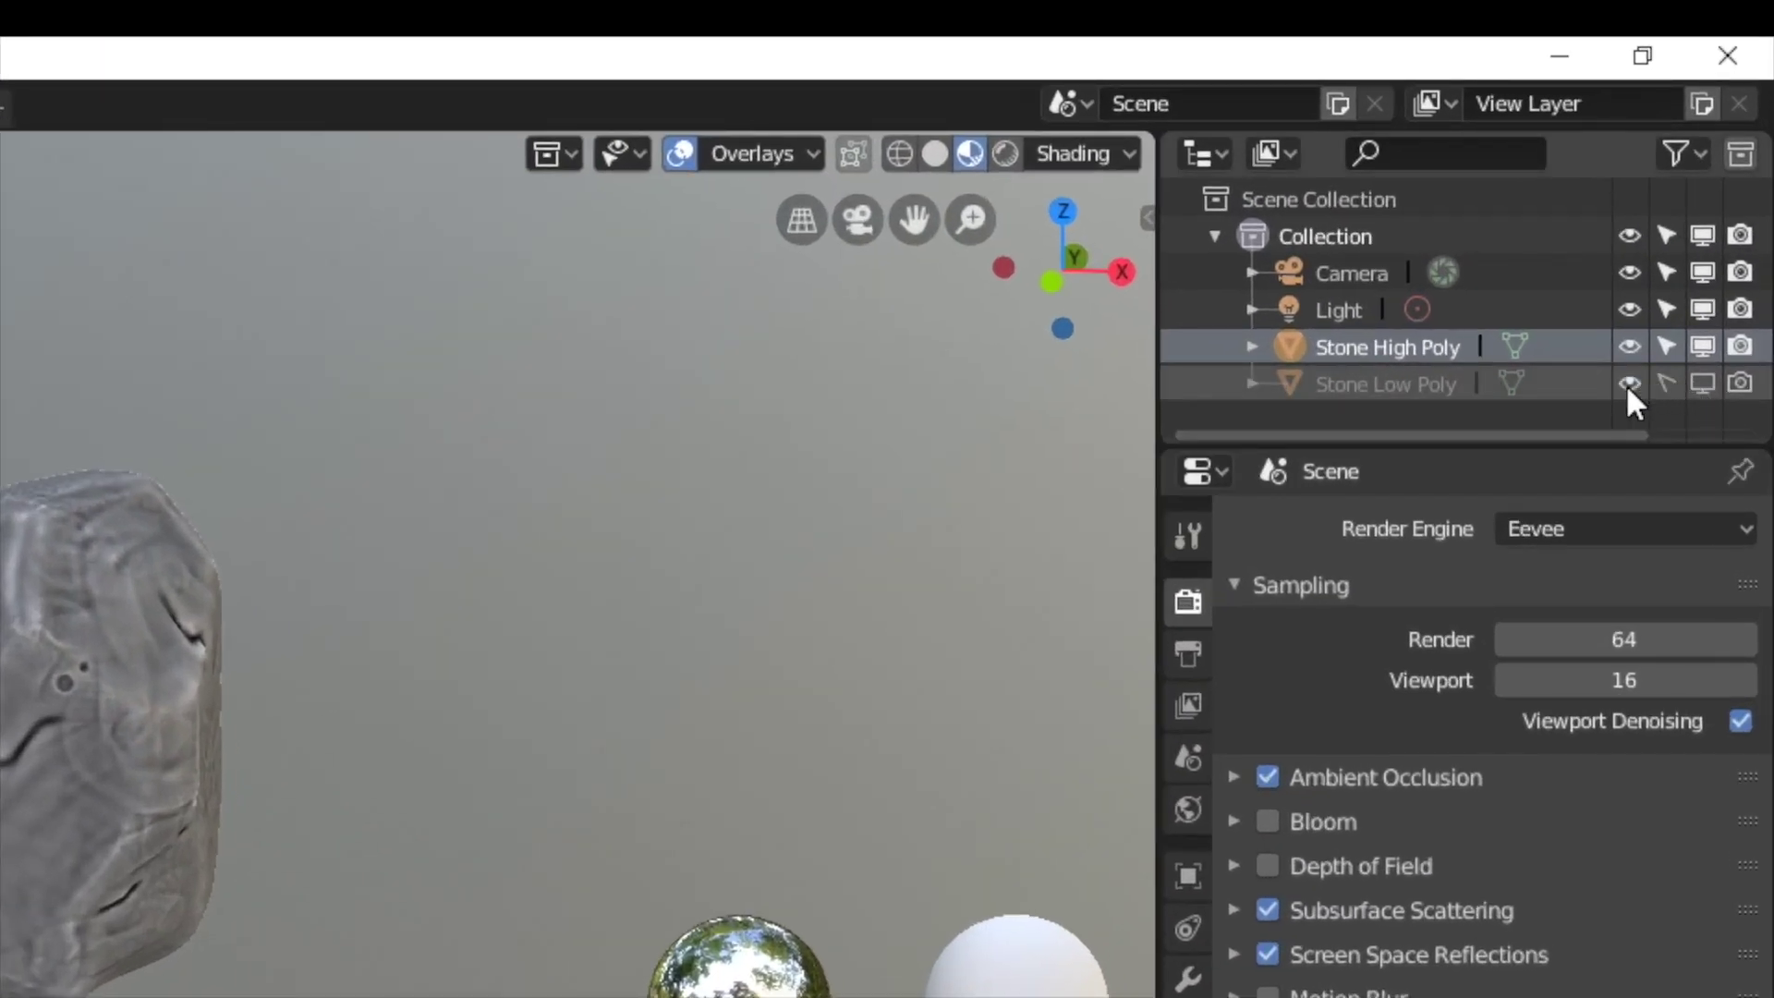
Step: Unhide and select Stone Low Poly, return to Object Mode, and make it active
click(1626, 384)
click(1374, 380)
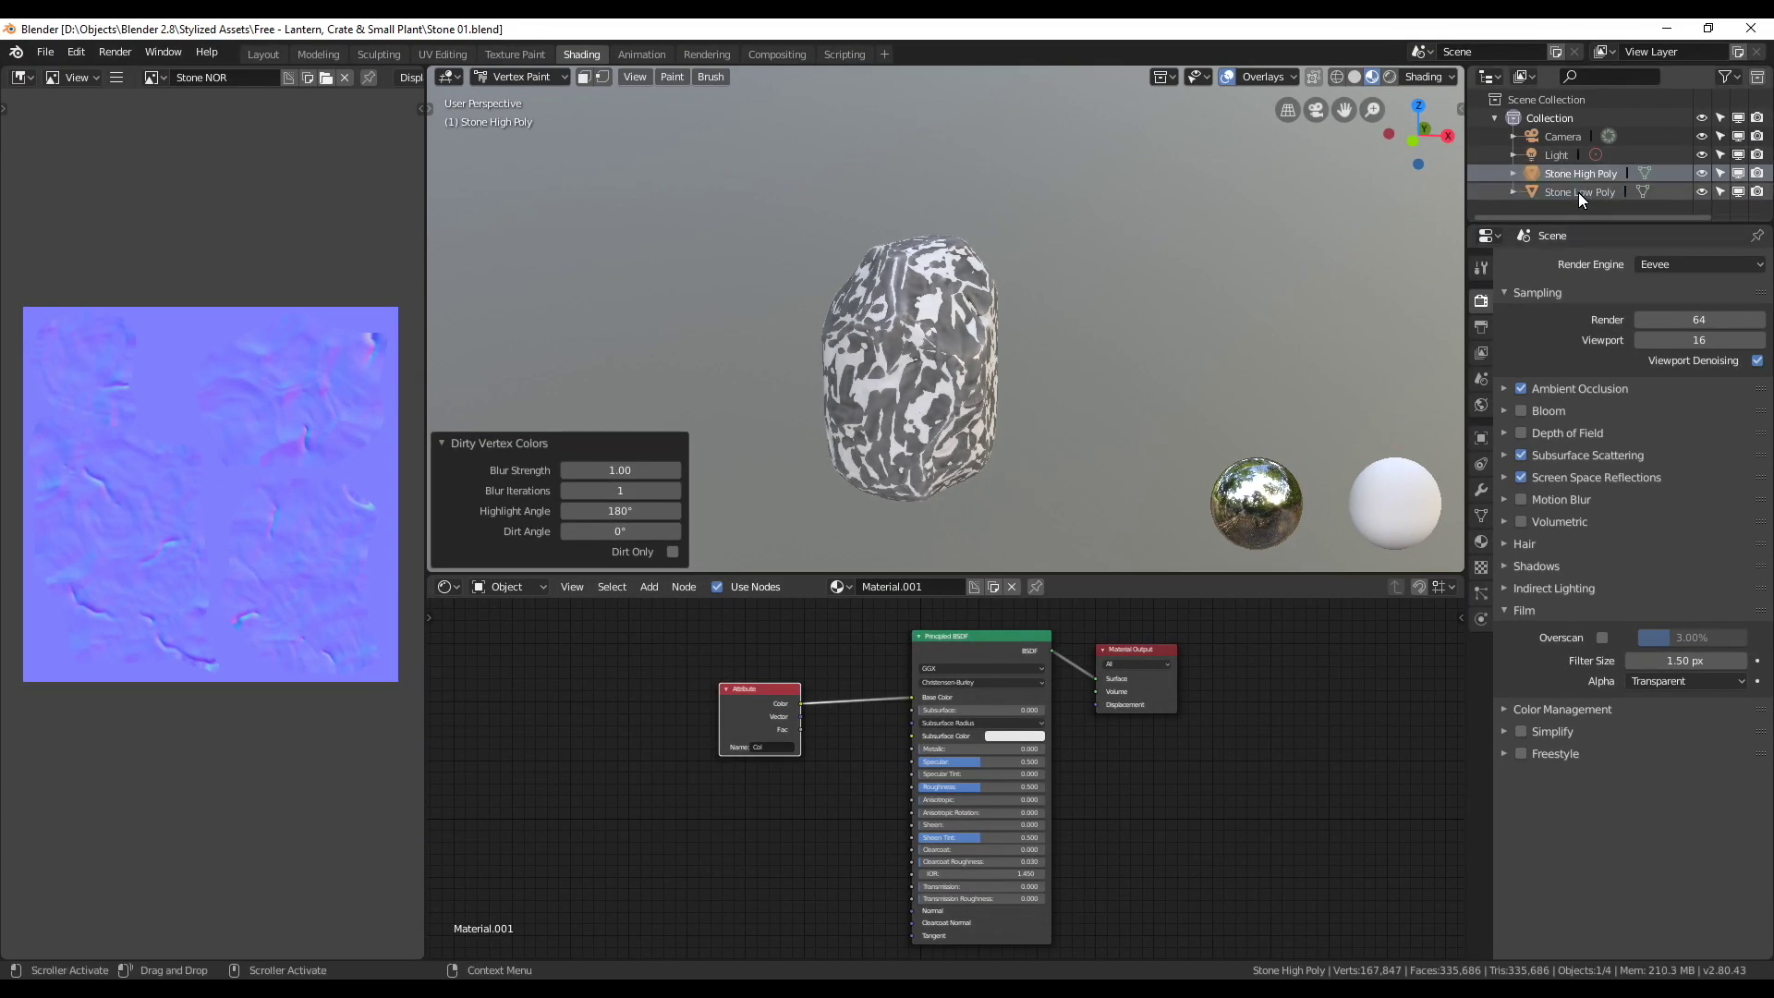
click(517, 75)
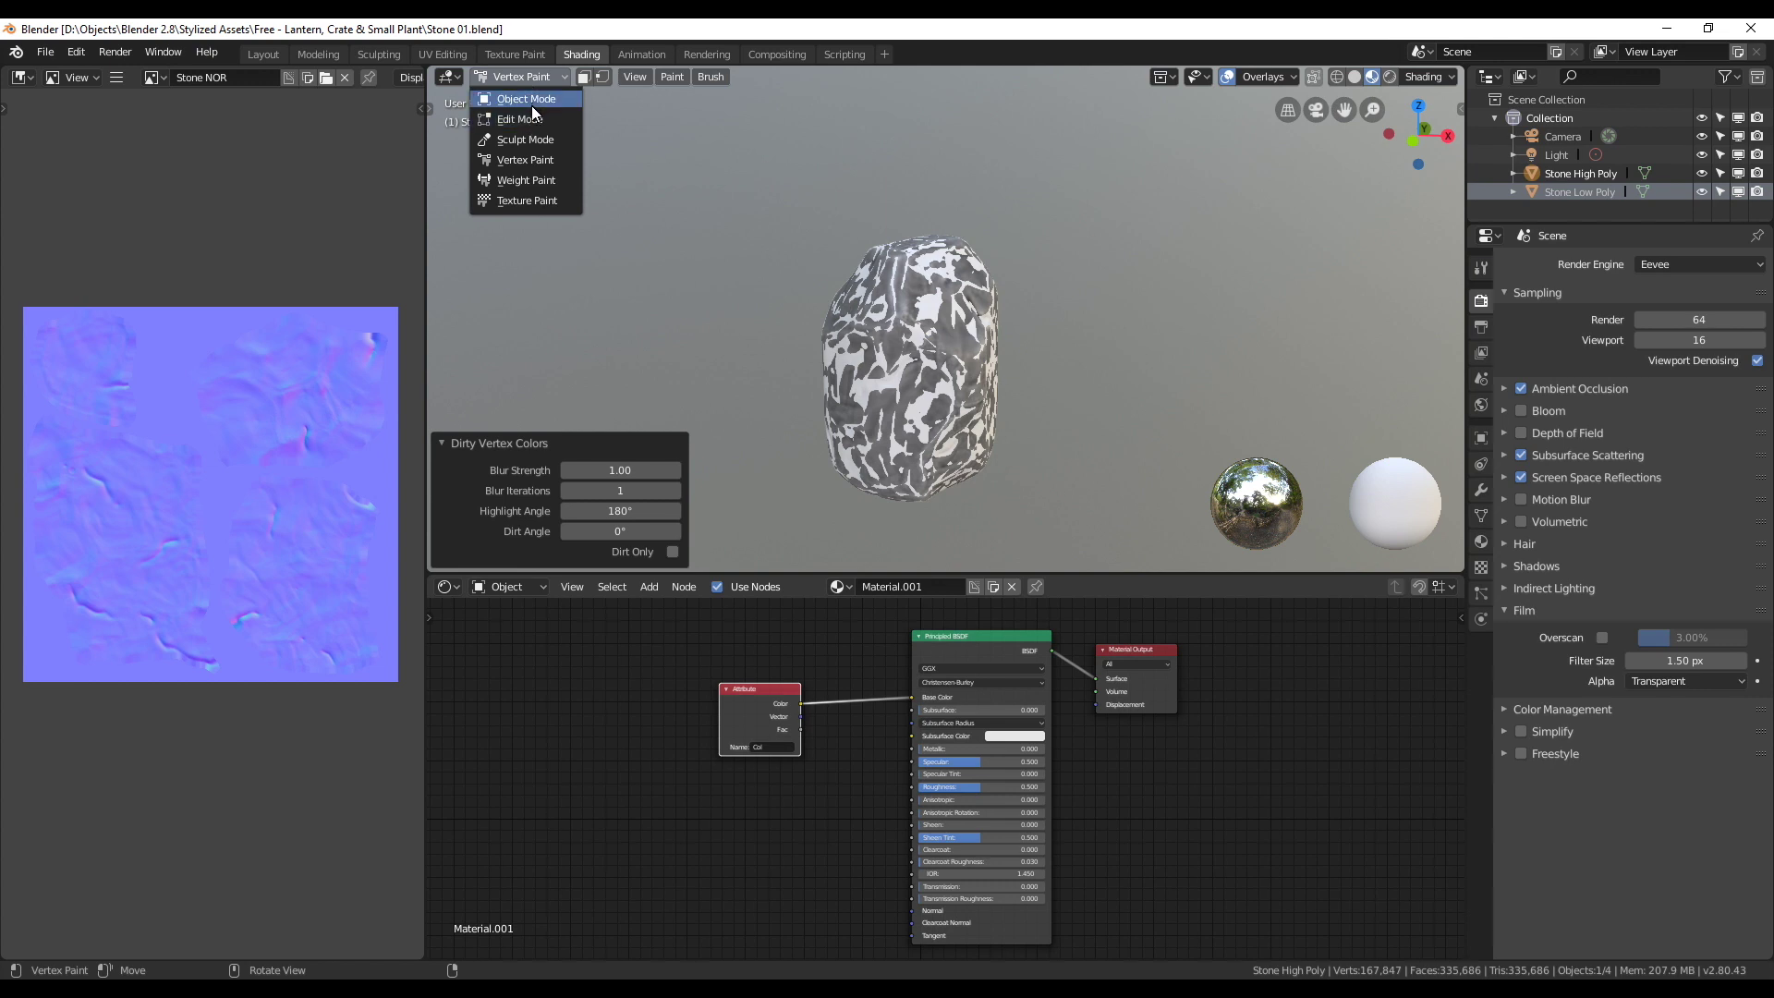
click(531, 103)
click(1581, 195)
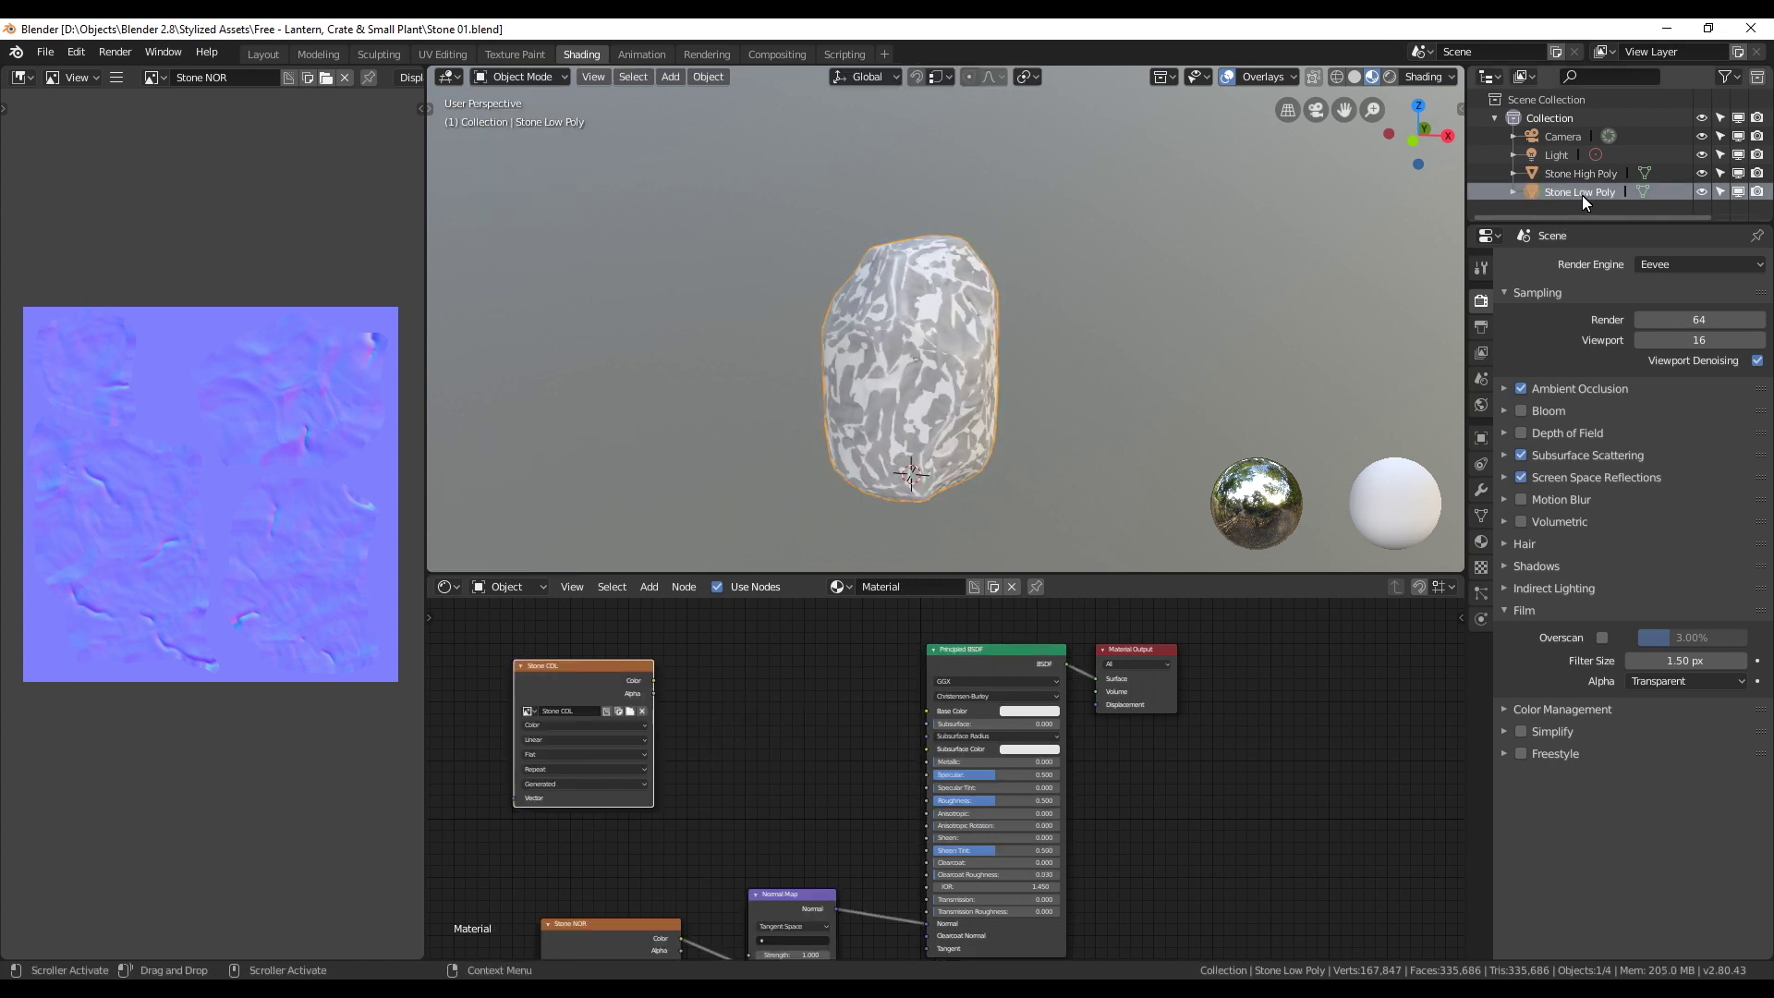
Step: Reposition the Stone COL node and add Stone High Poly to the selection
middle_drag(614, 683, 628, 649)
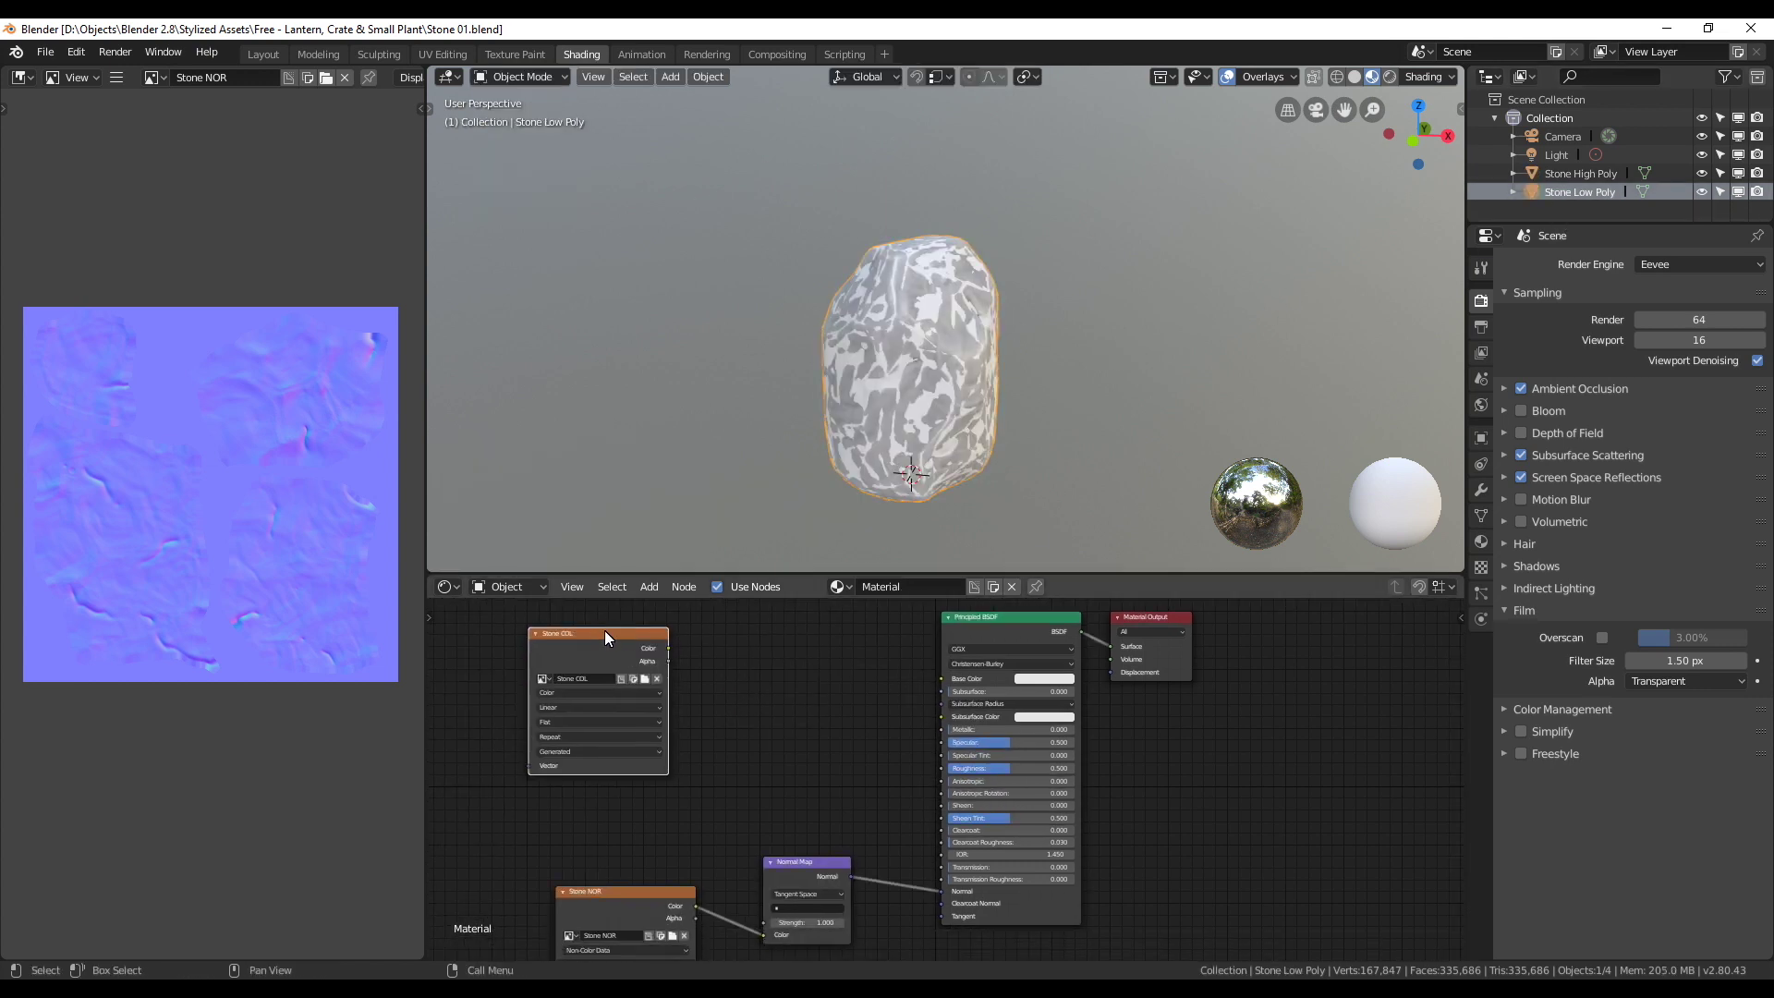
drag(604, 630, 612, 653)
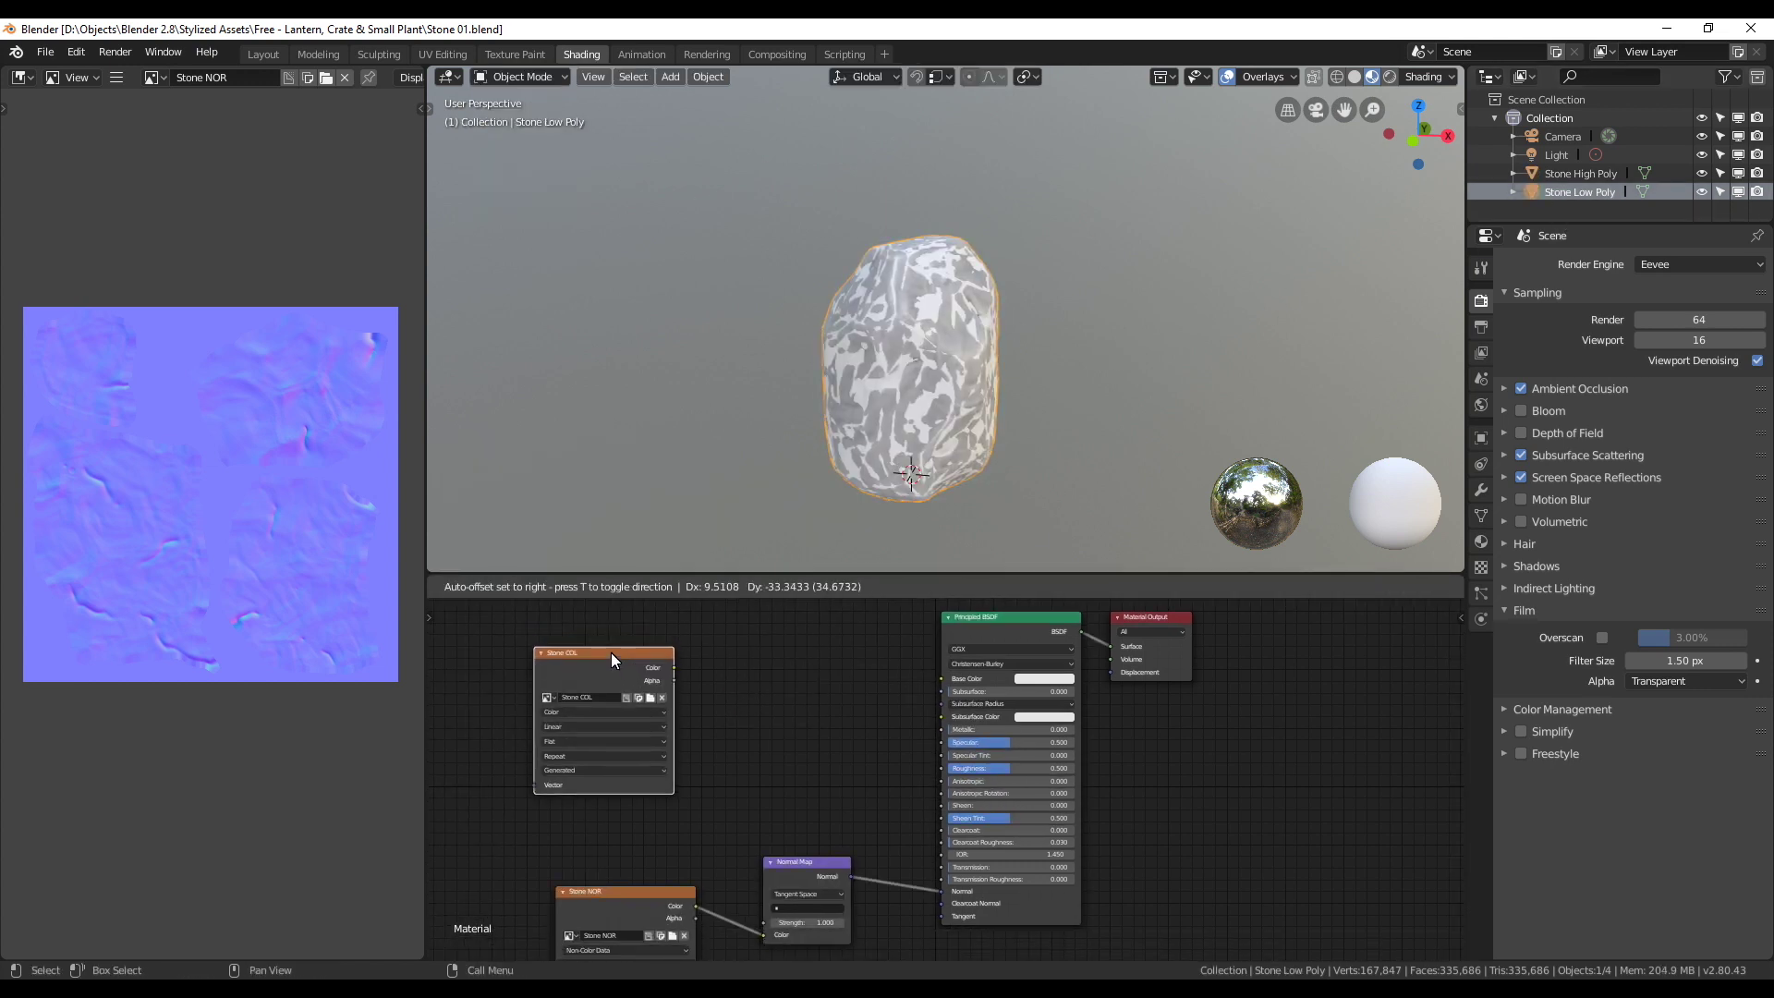
click(1584, 173)
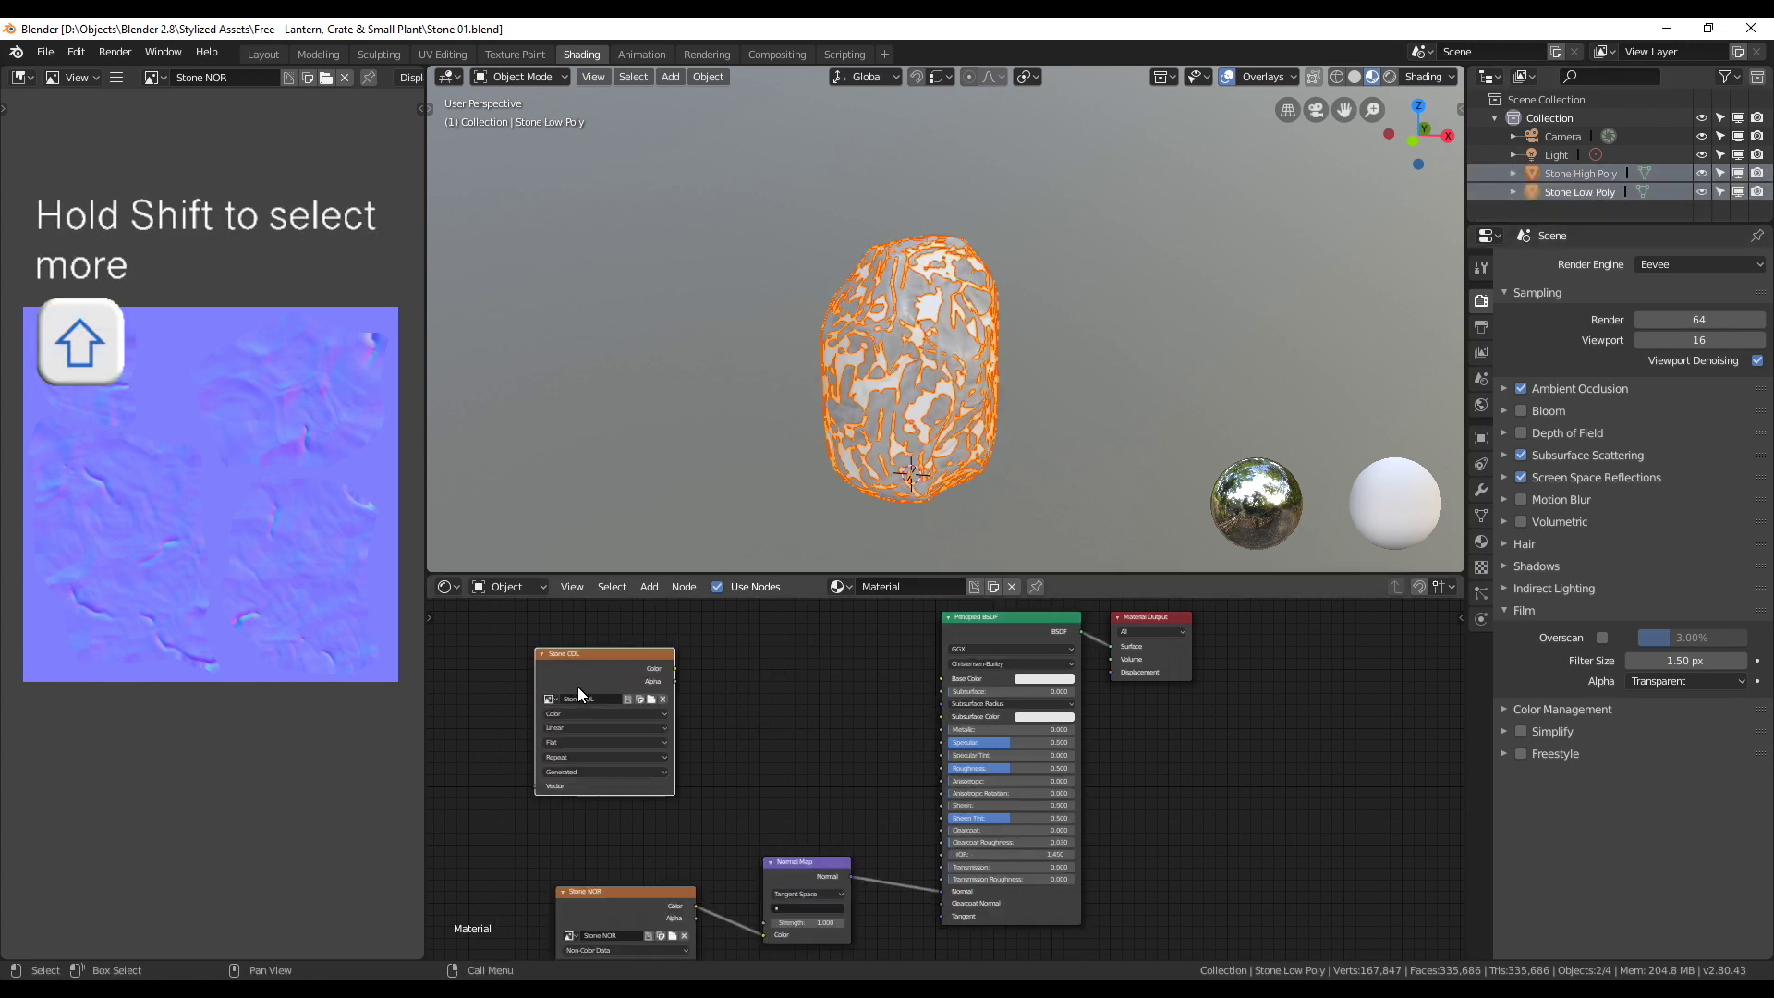
drag(587, 654, 574, 661)
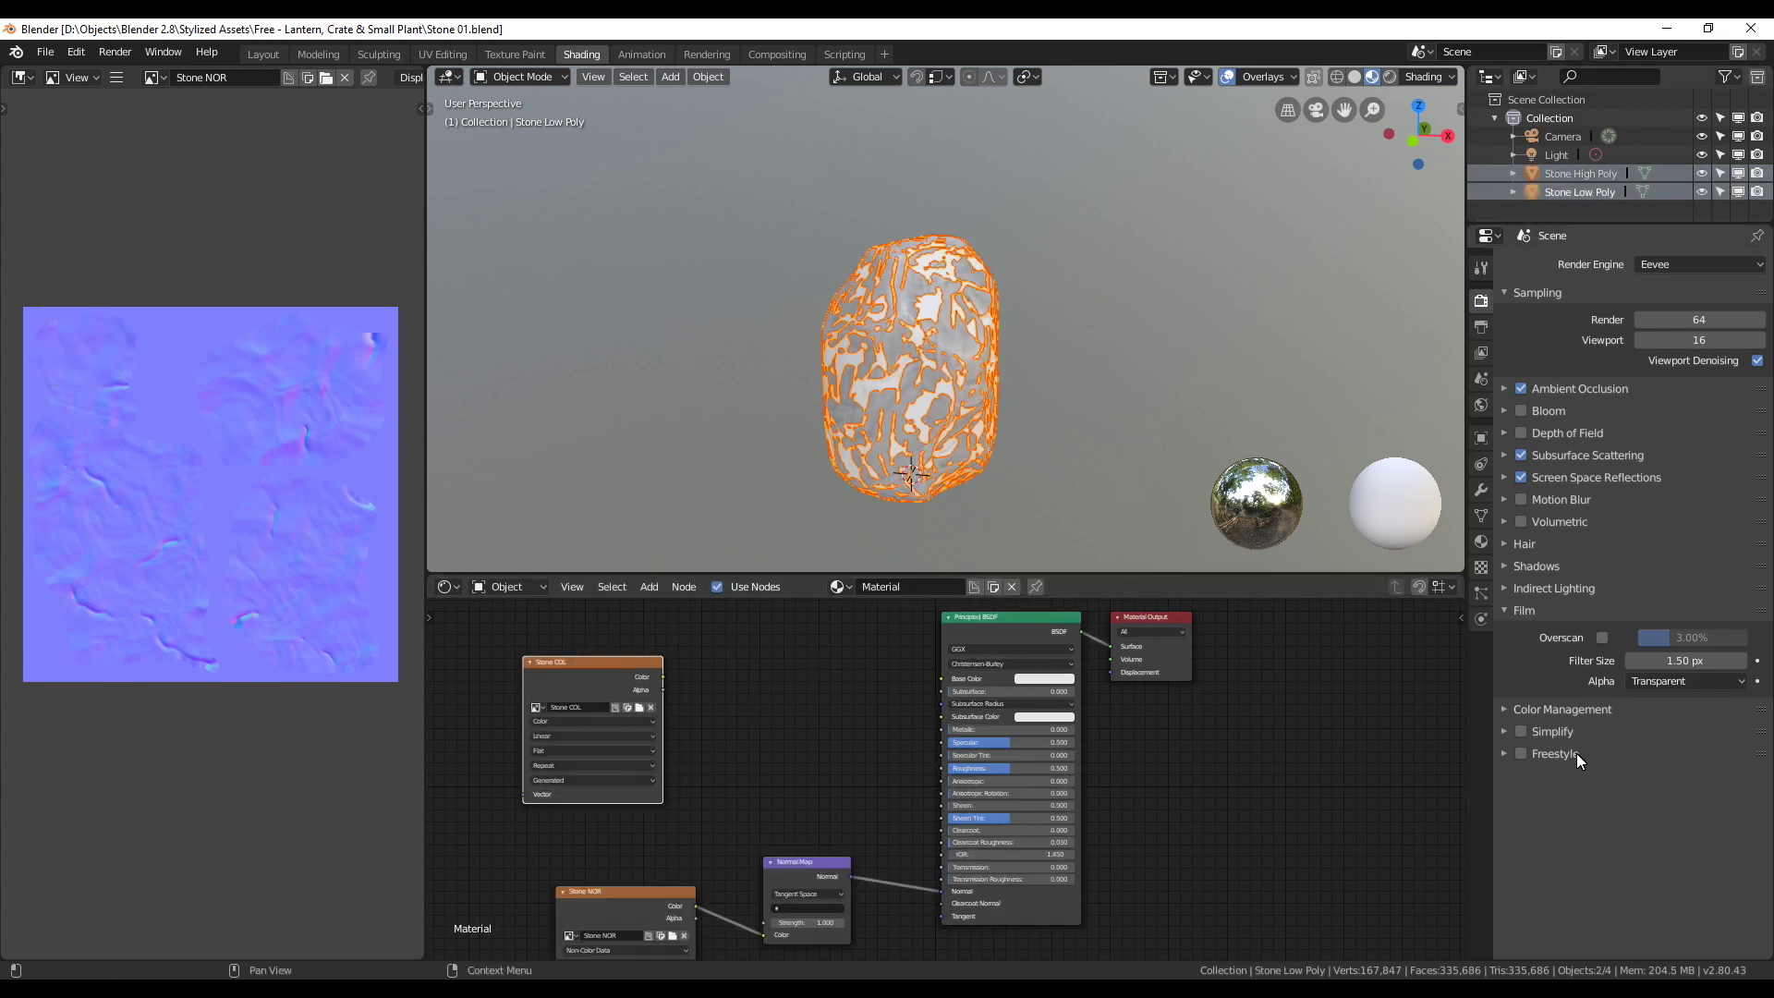
Step: Bake with Cycles using the Diffuse bake type and display the Stone COL image
click(1677, 266)
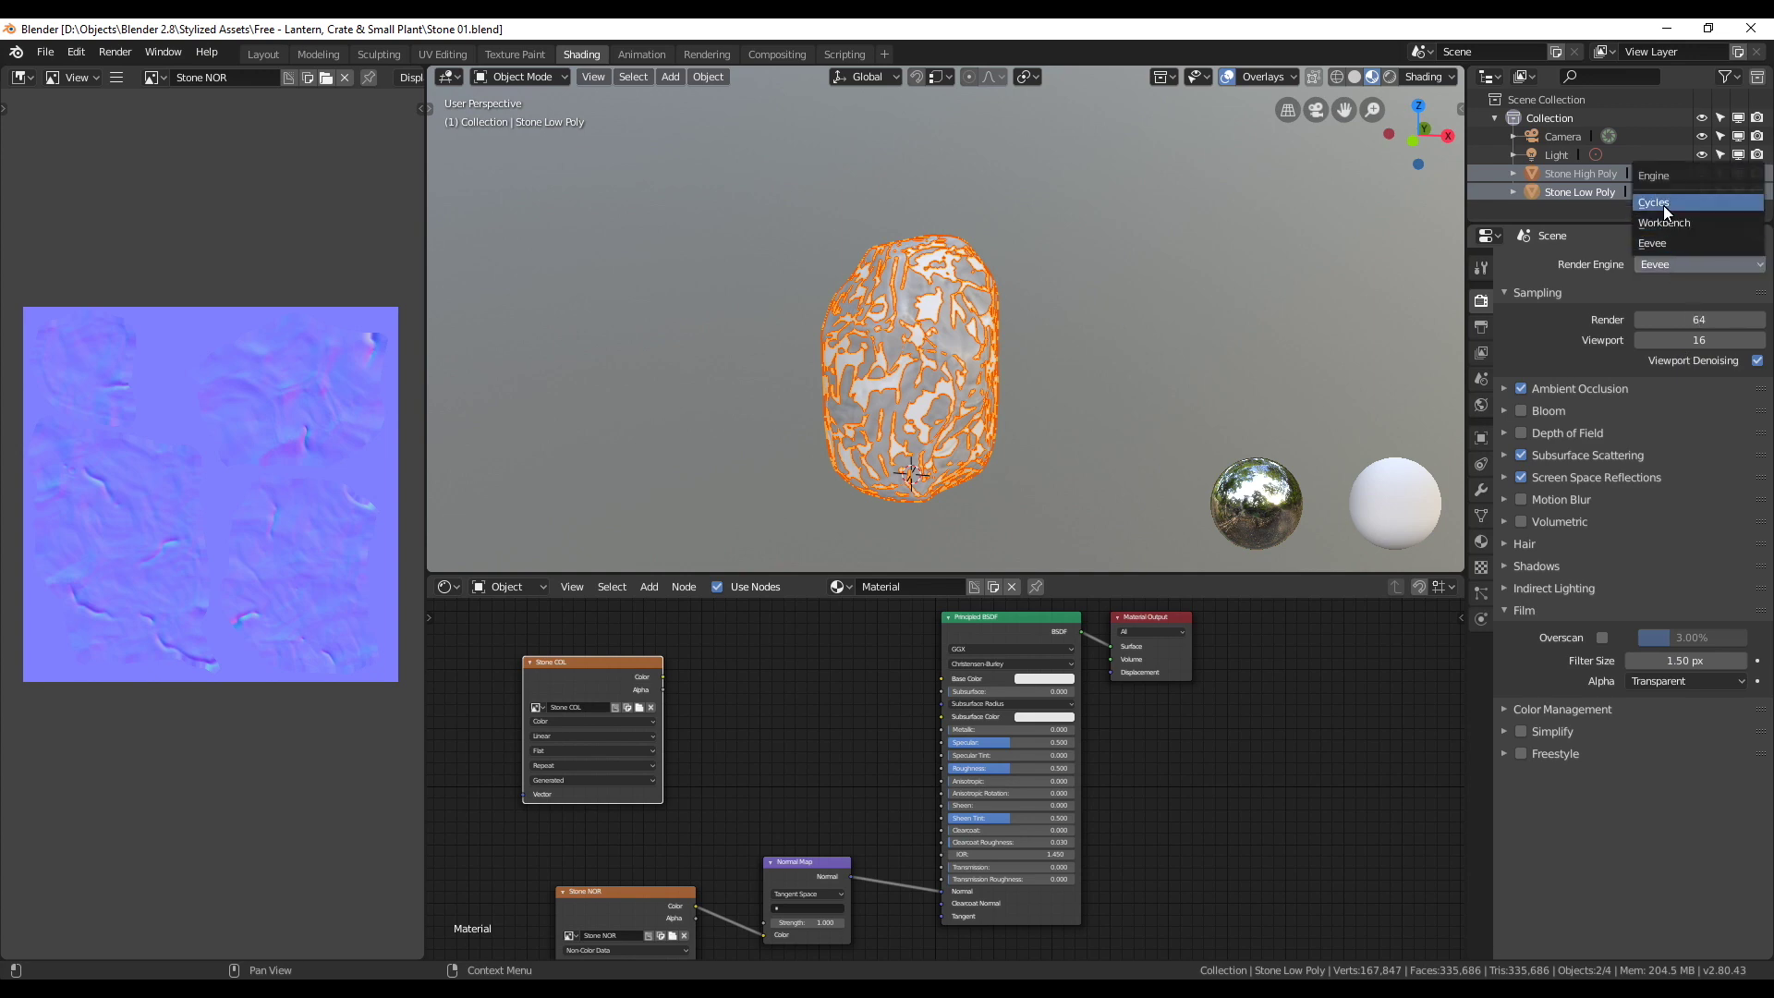
click(1664, 203)
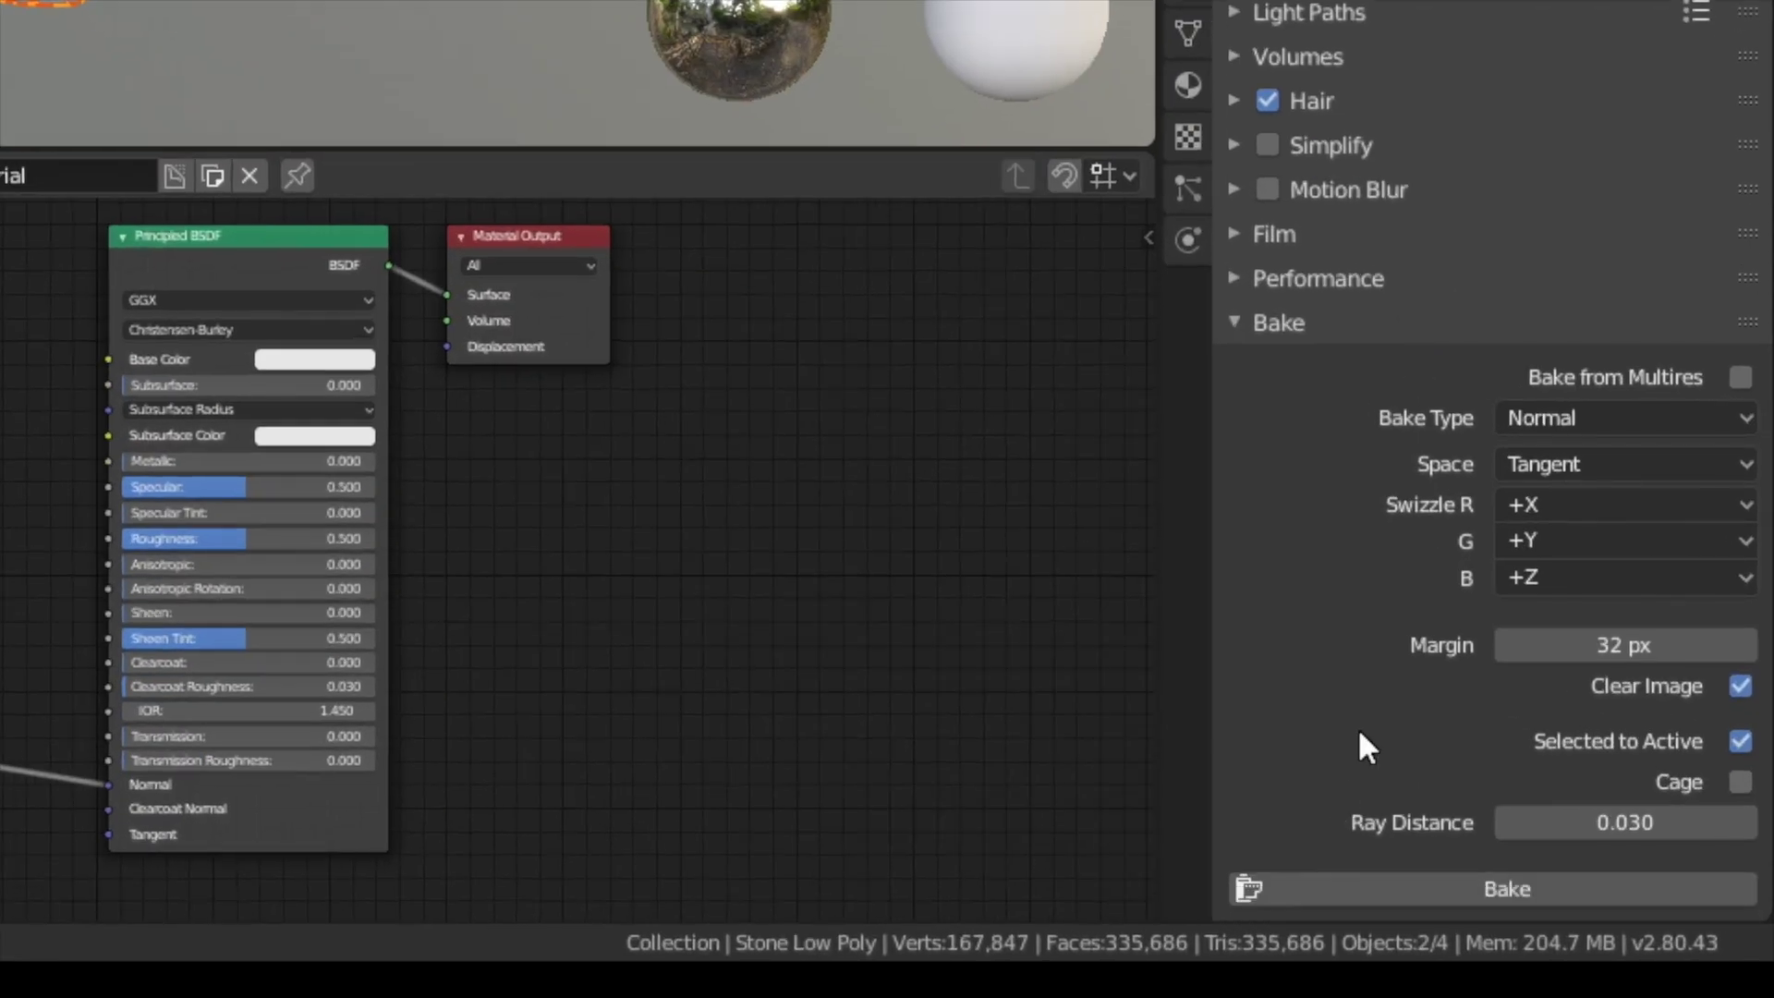
click(1580, 417)
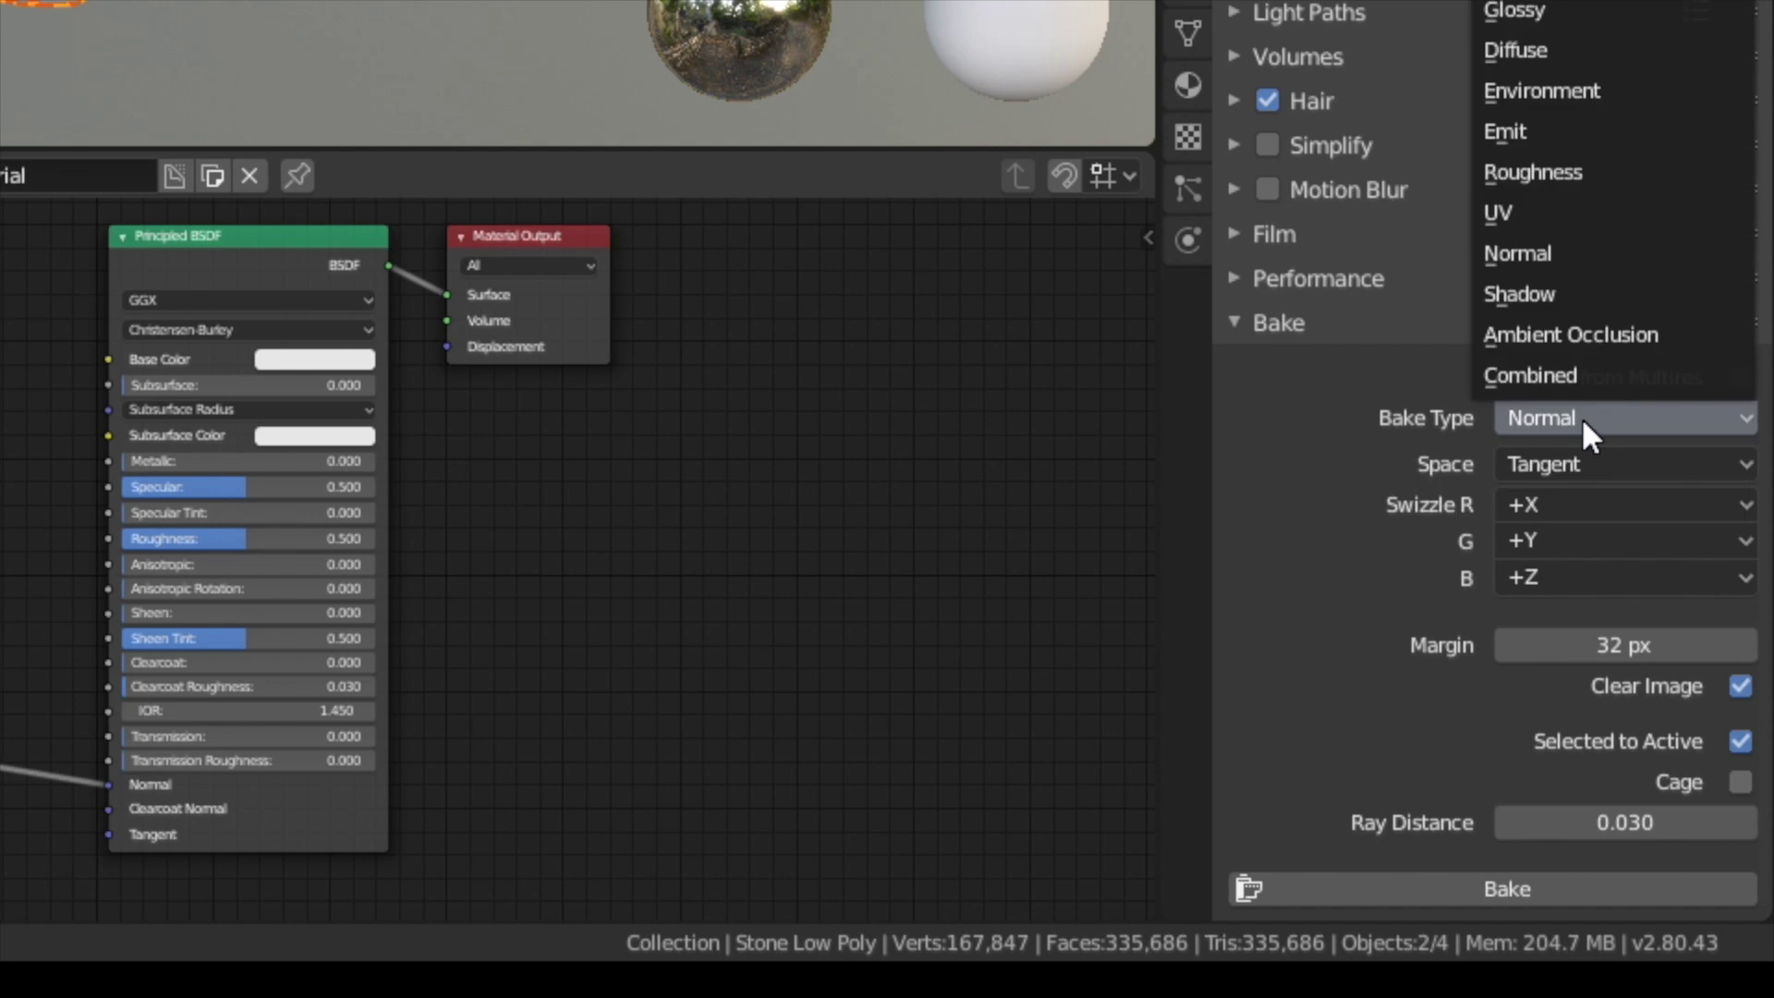
click(1576, 50)
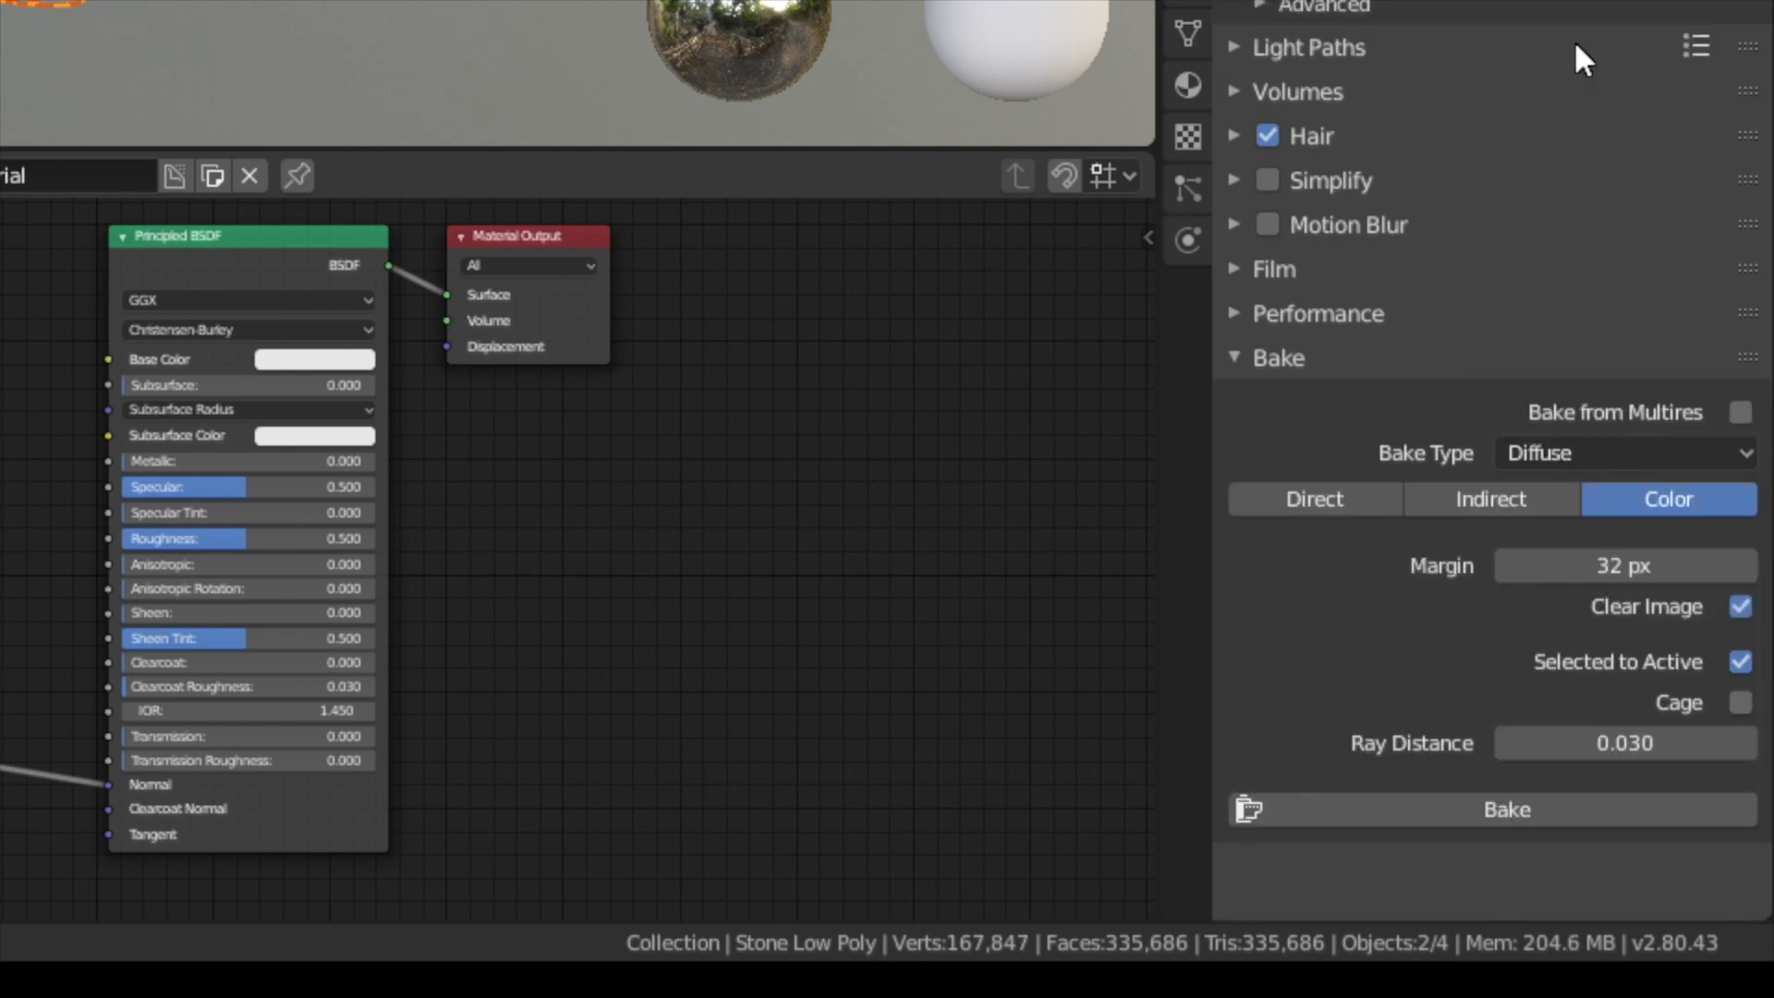
click(1547, 812)
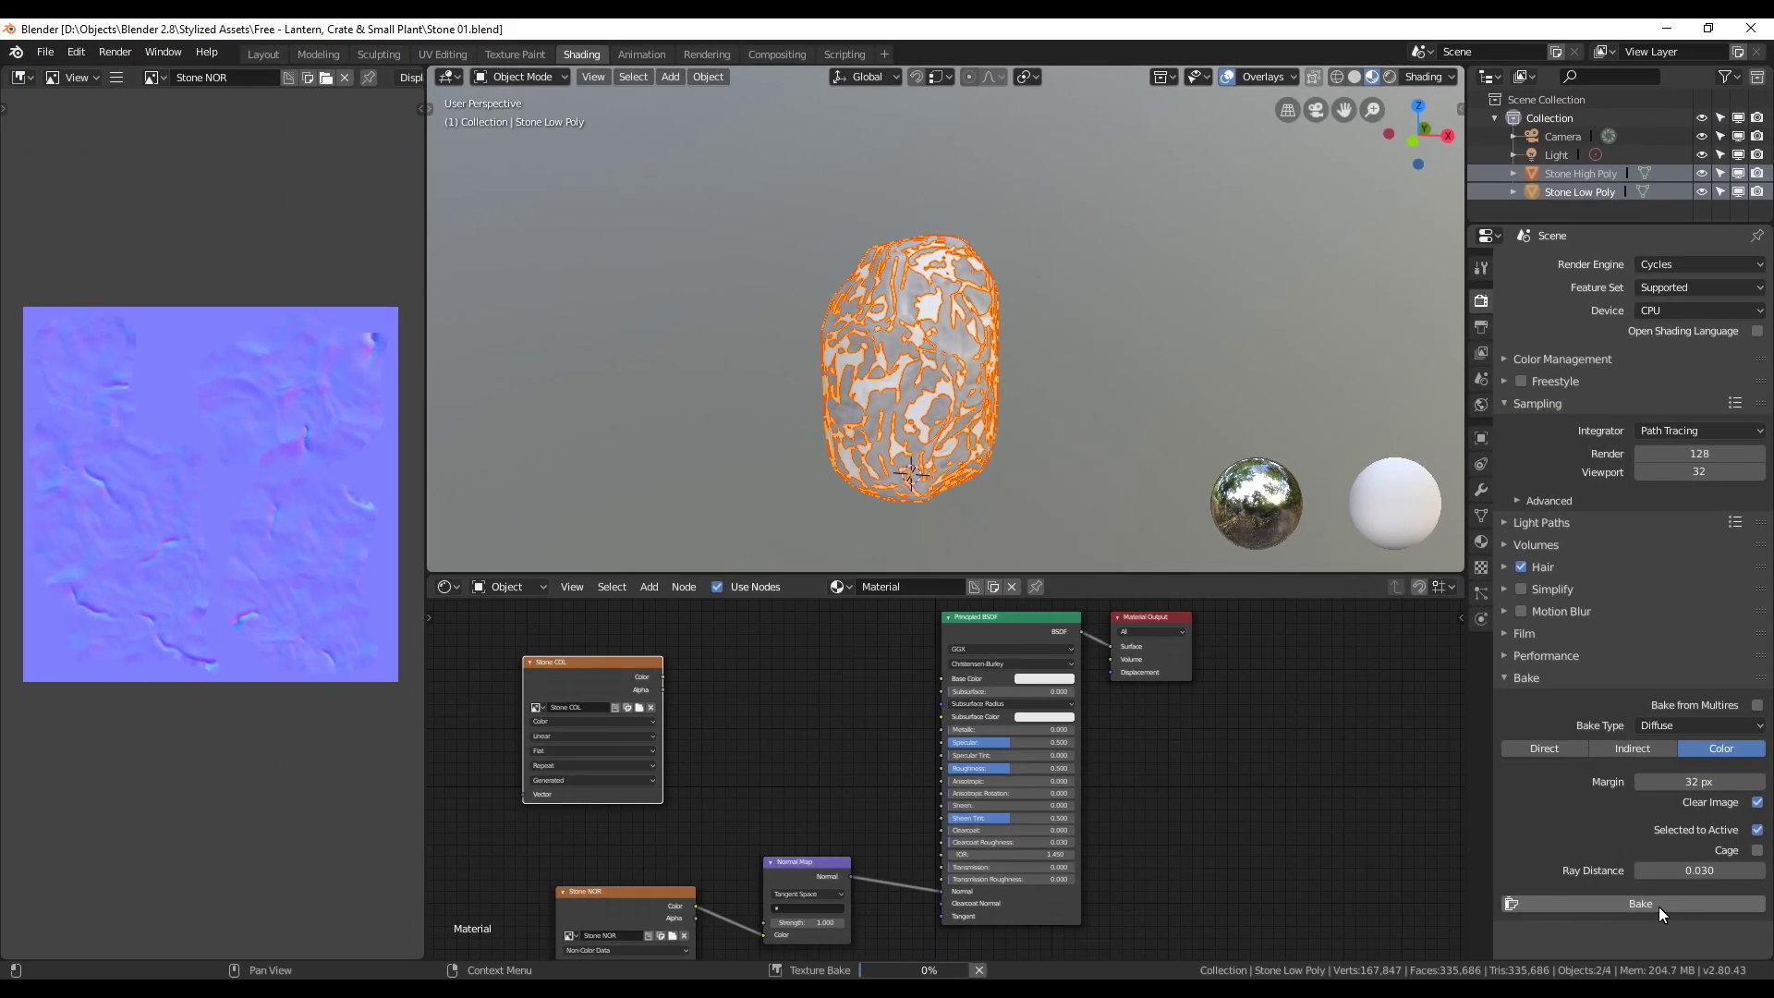
click(152, 78)
click(266, 174)
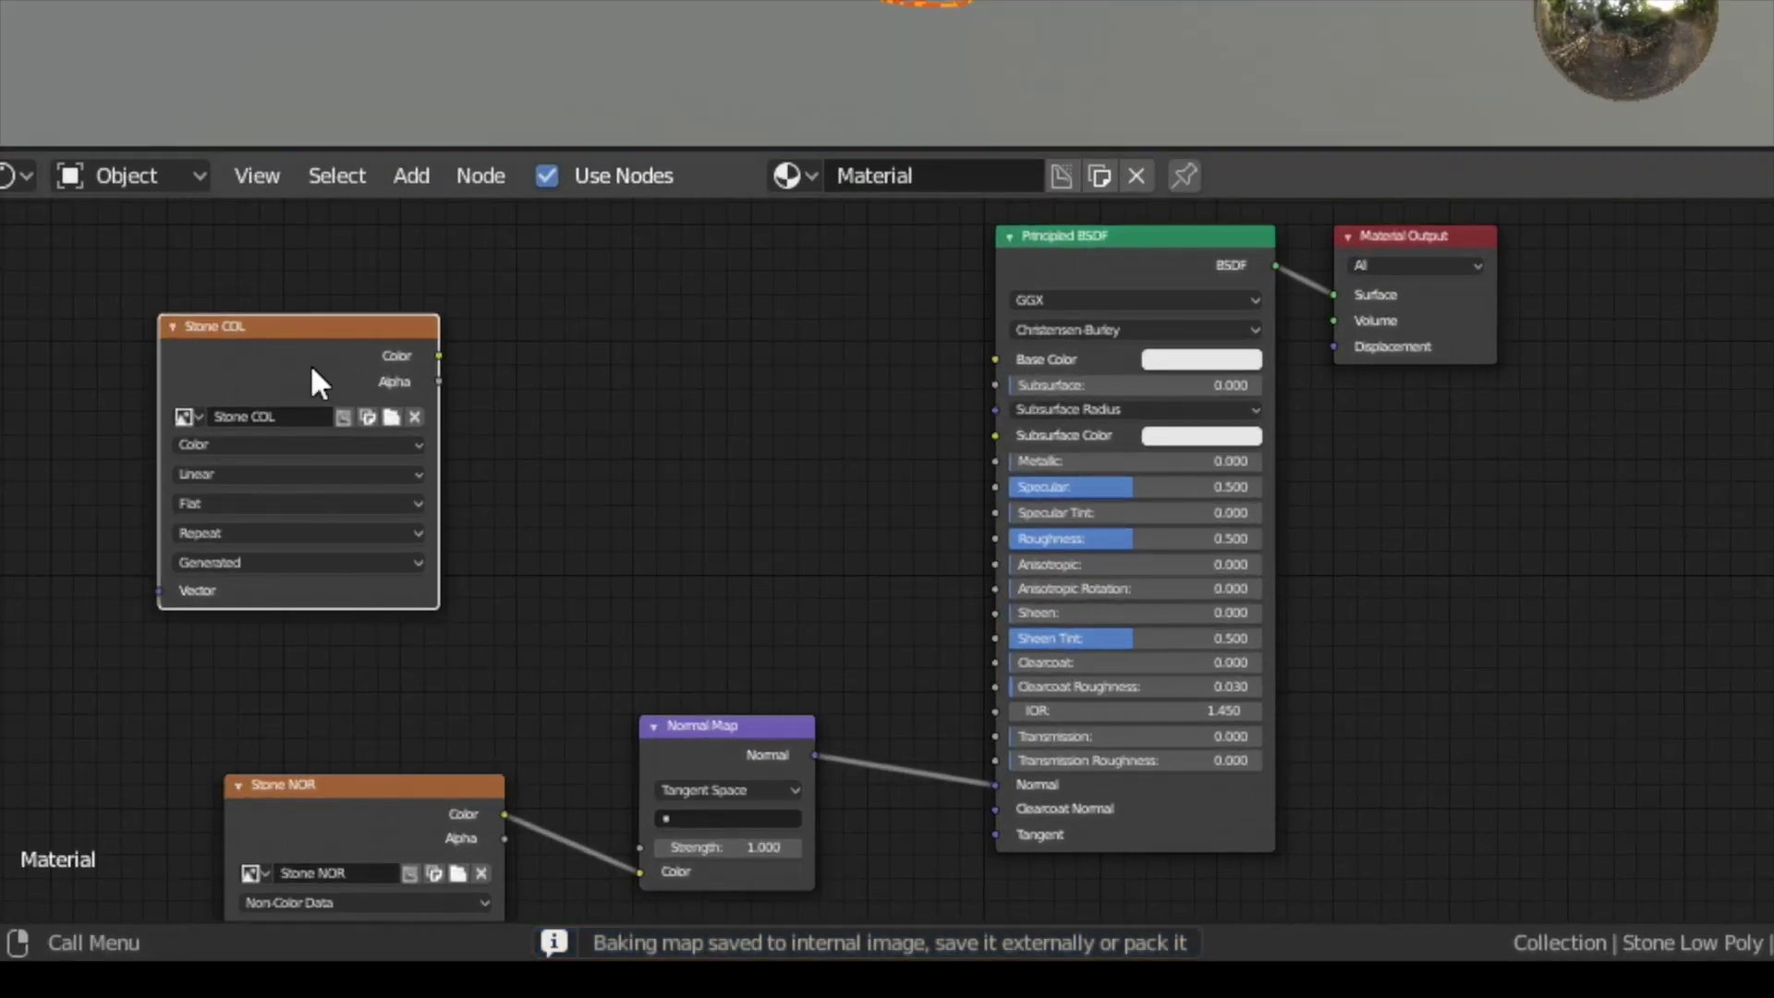
Step: Link Stone COL Color to Base Color, hide Stone High Poly, and enter Texture Paint
drag(439, 355, 994, 359)
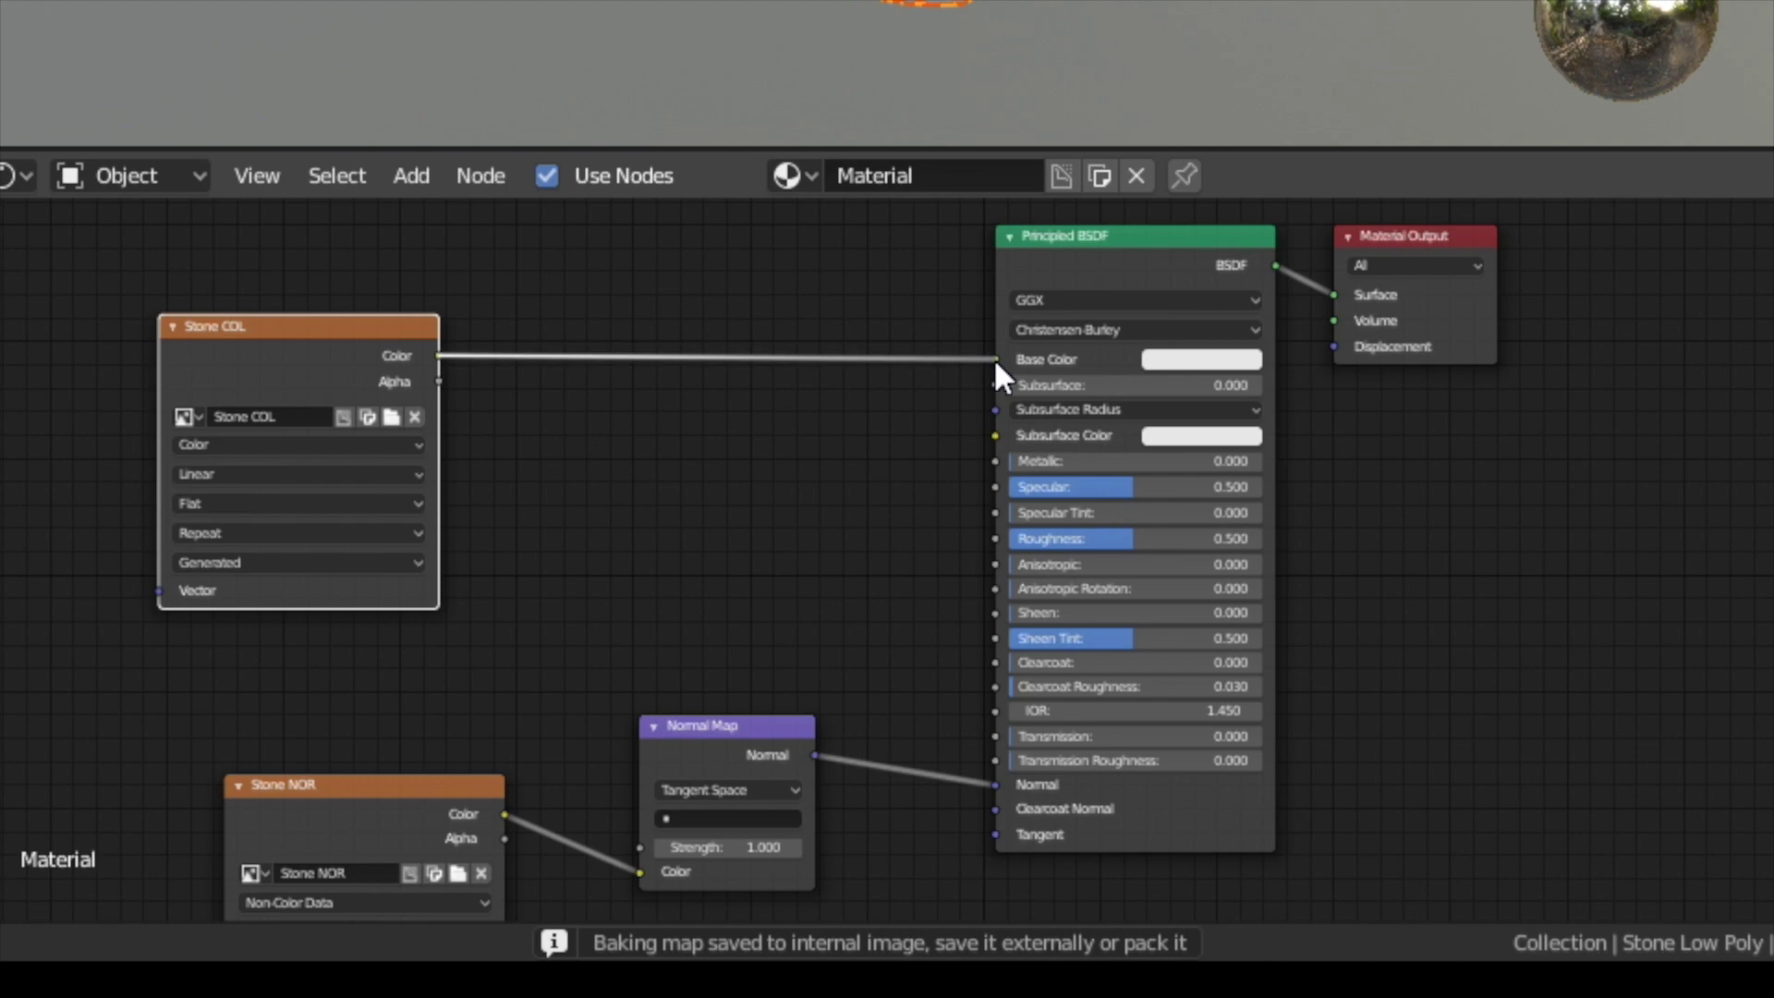
drag(419, 336, 506, 351)
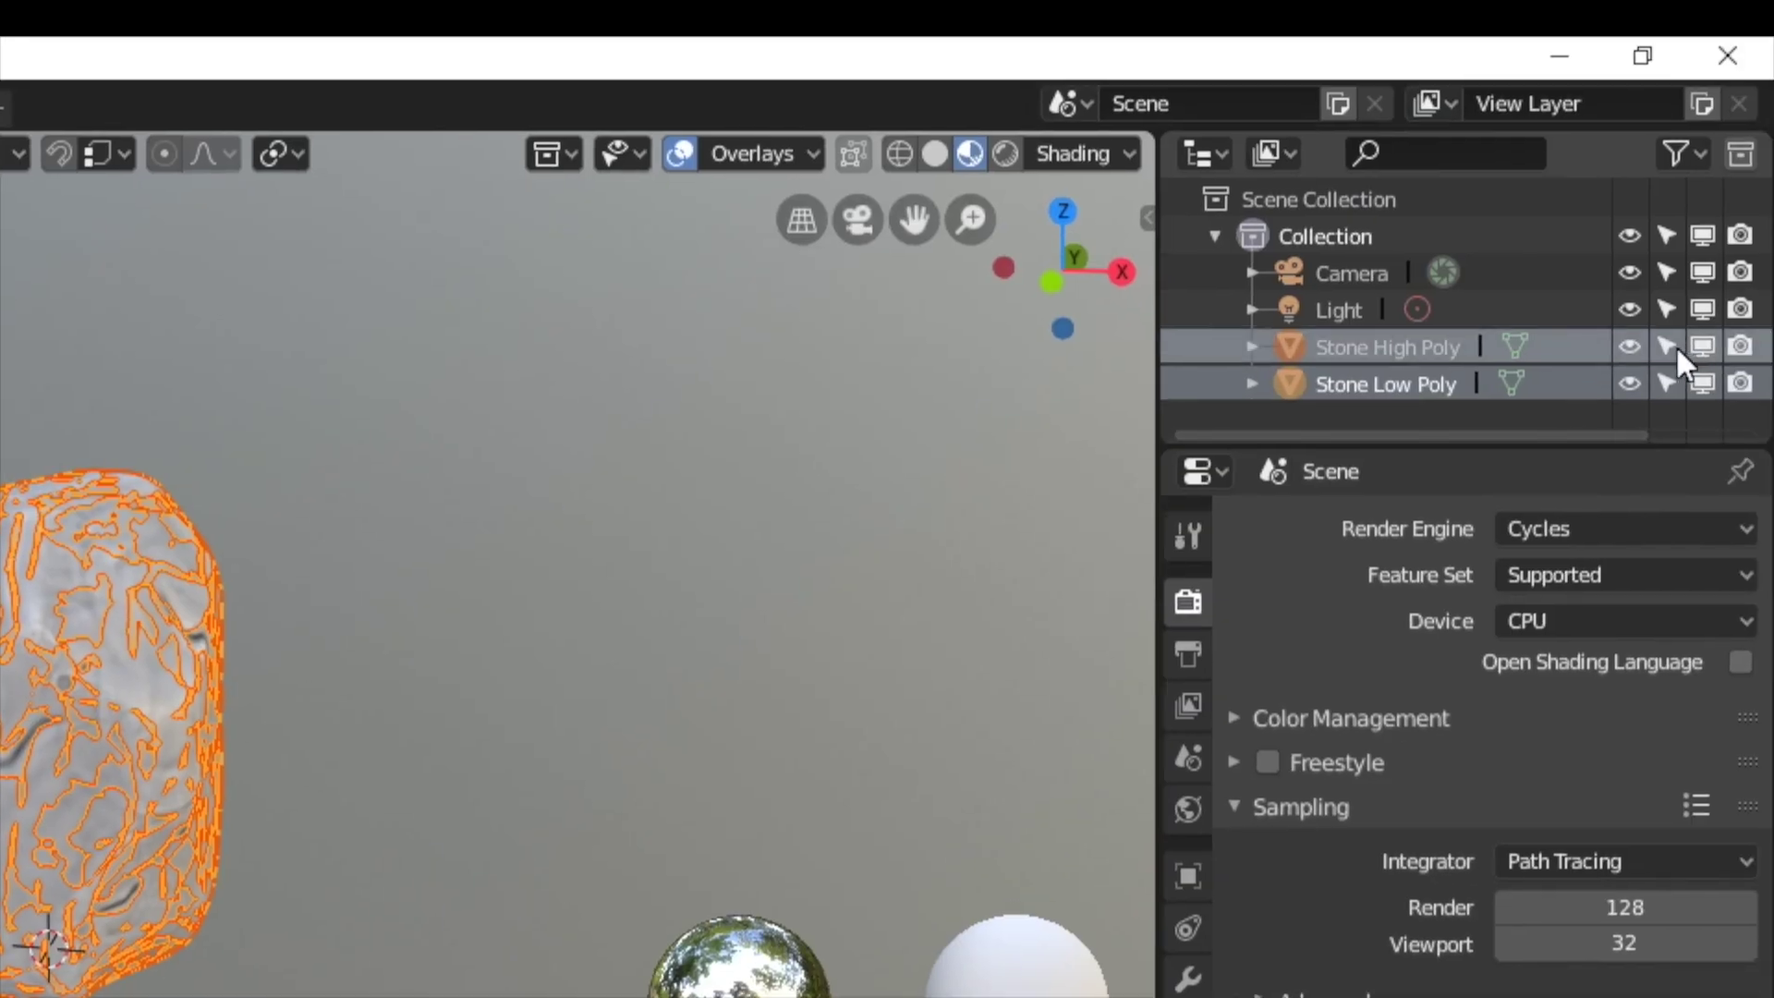
click(1629, 347)
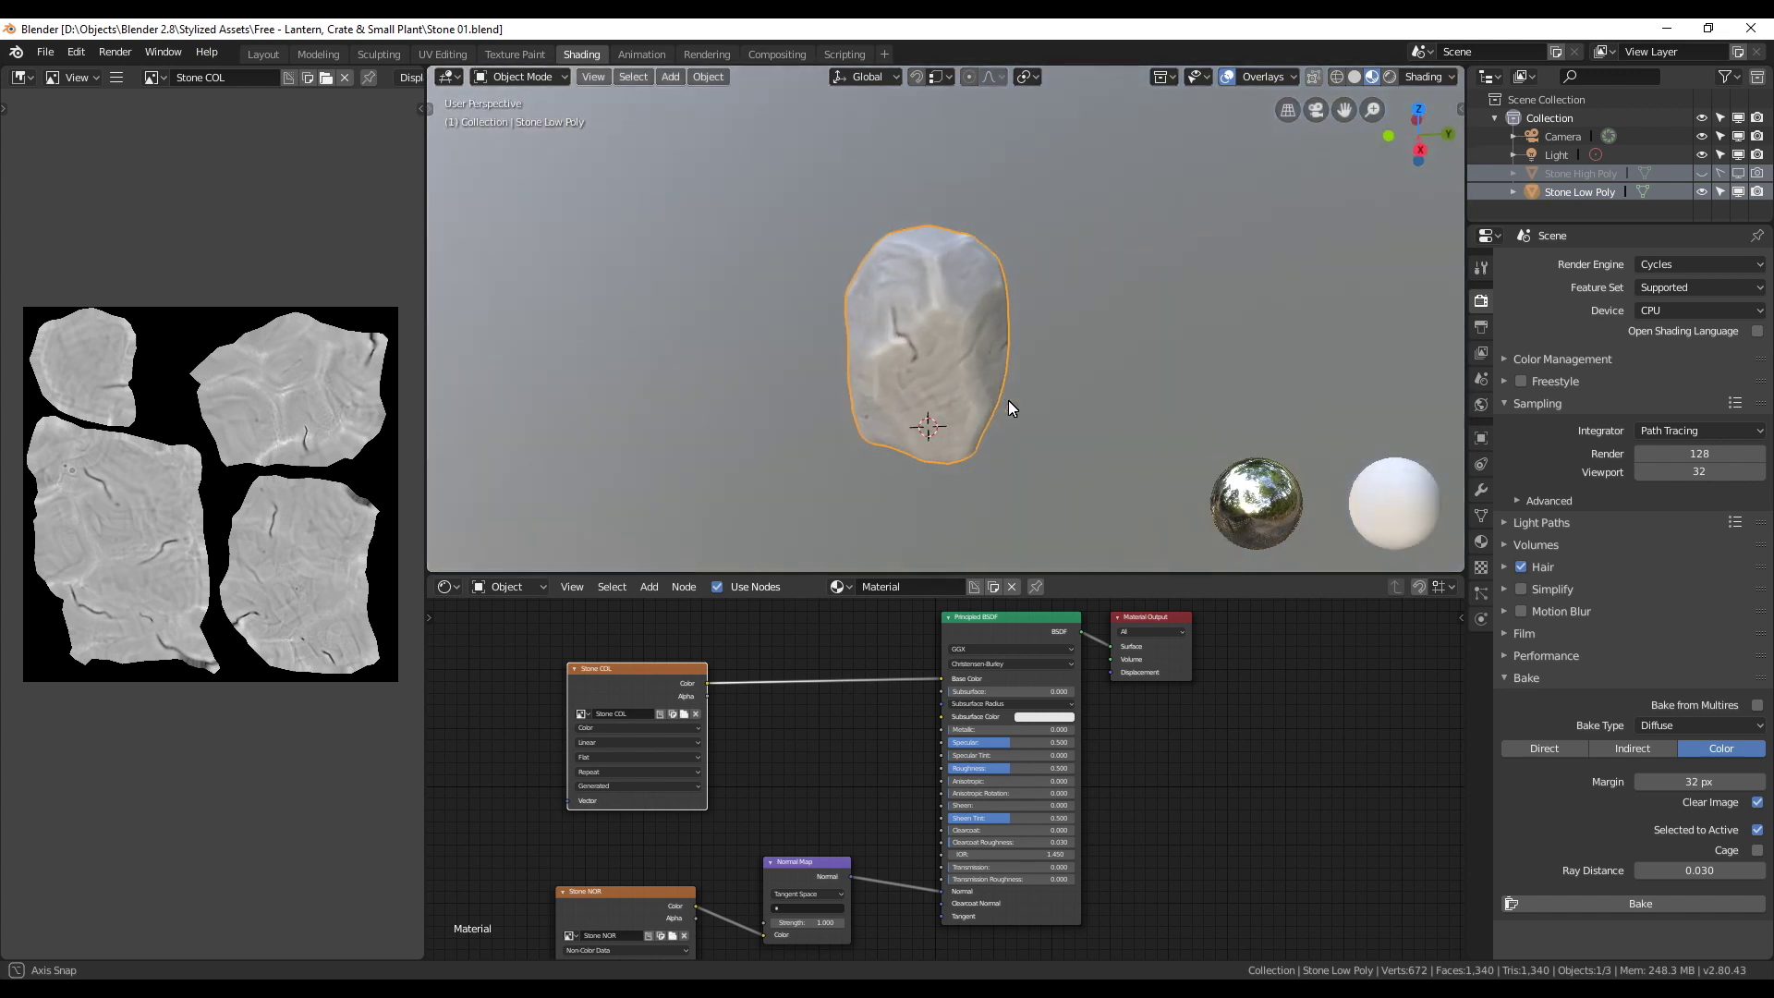
middle_drag(1009, 406, 1084, 332)
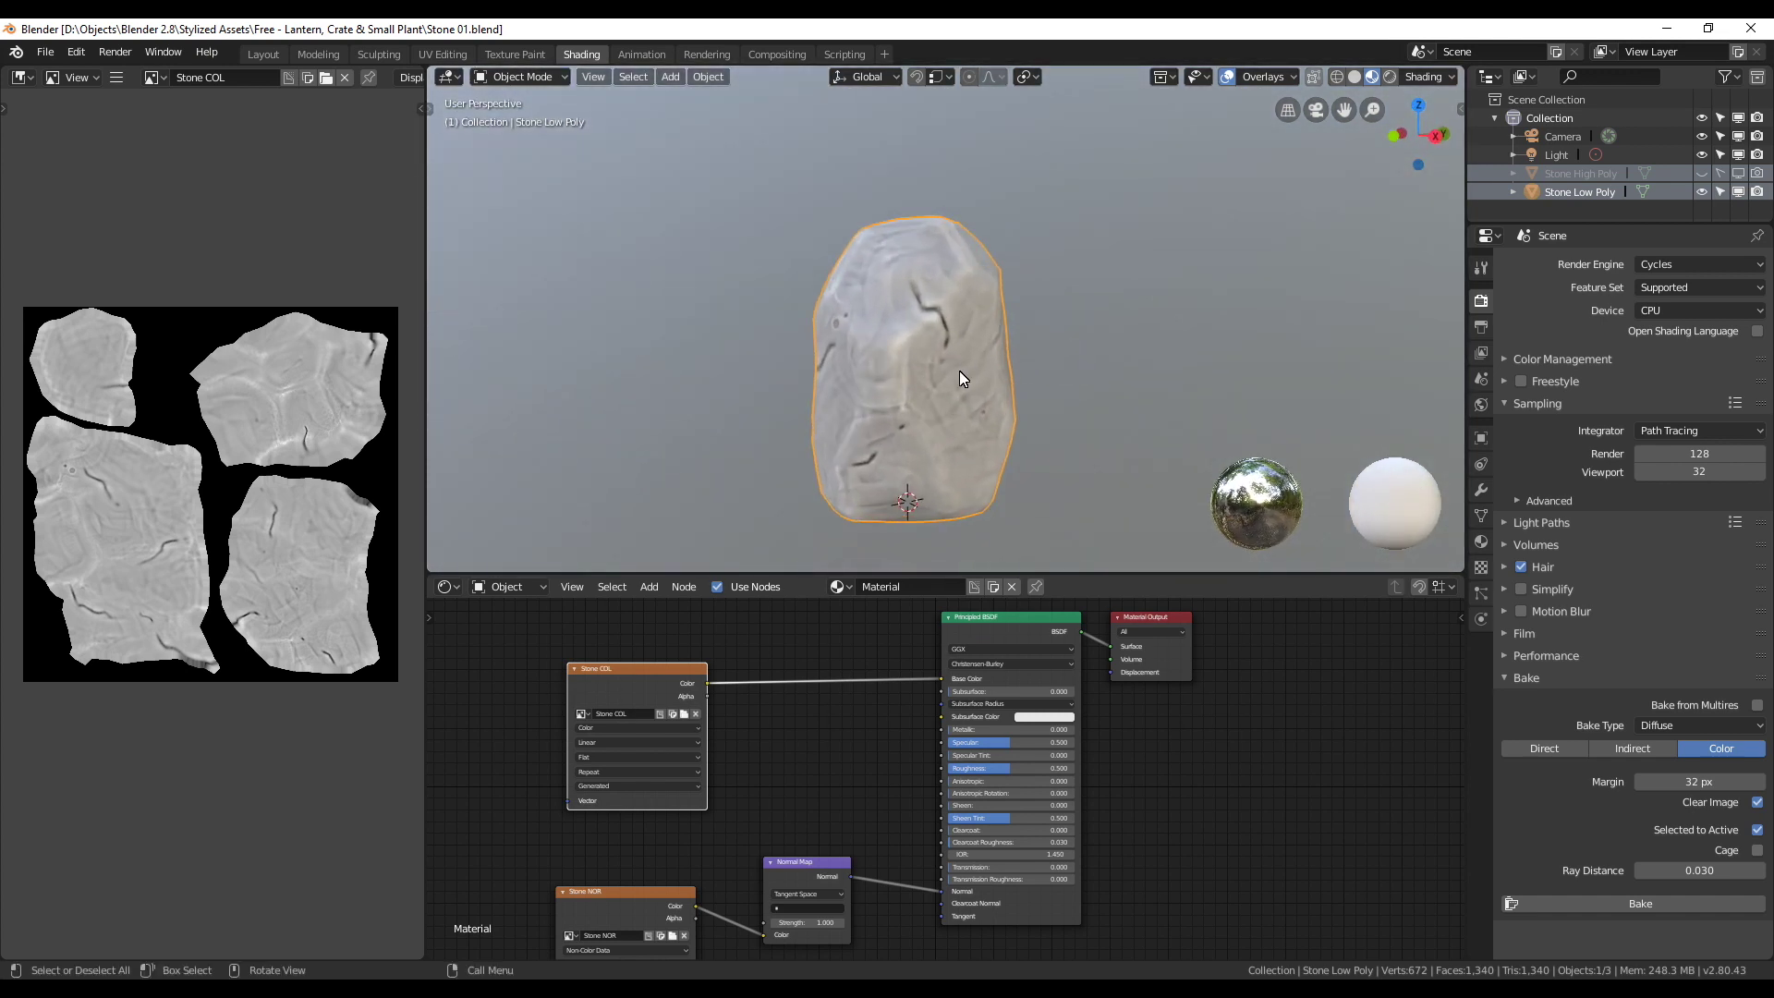
click(520, 54)
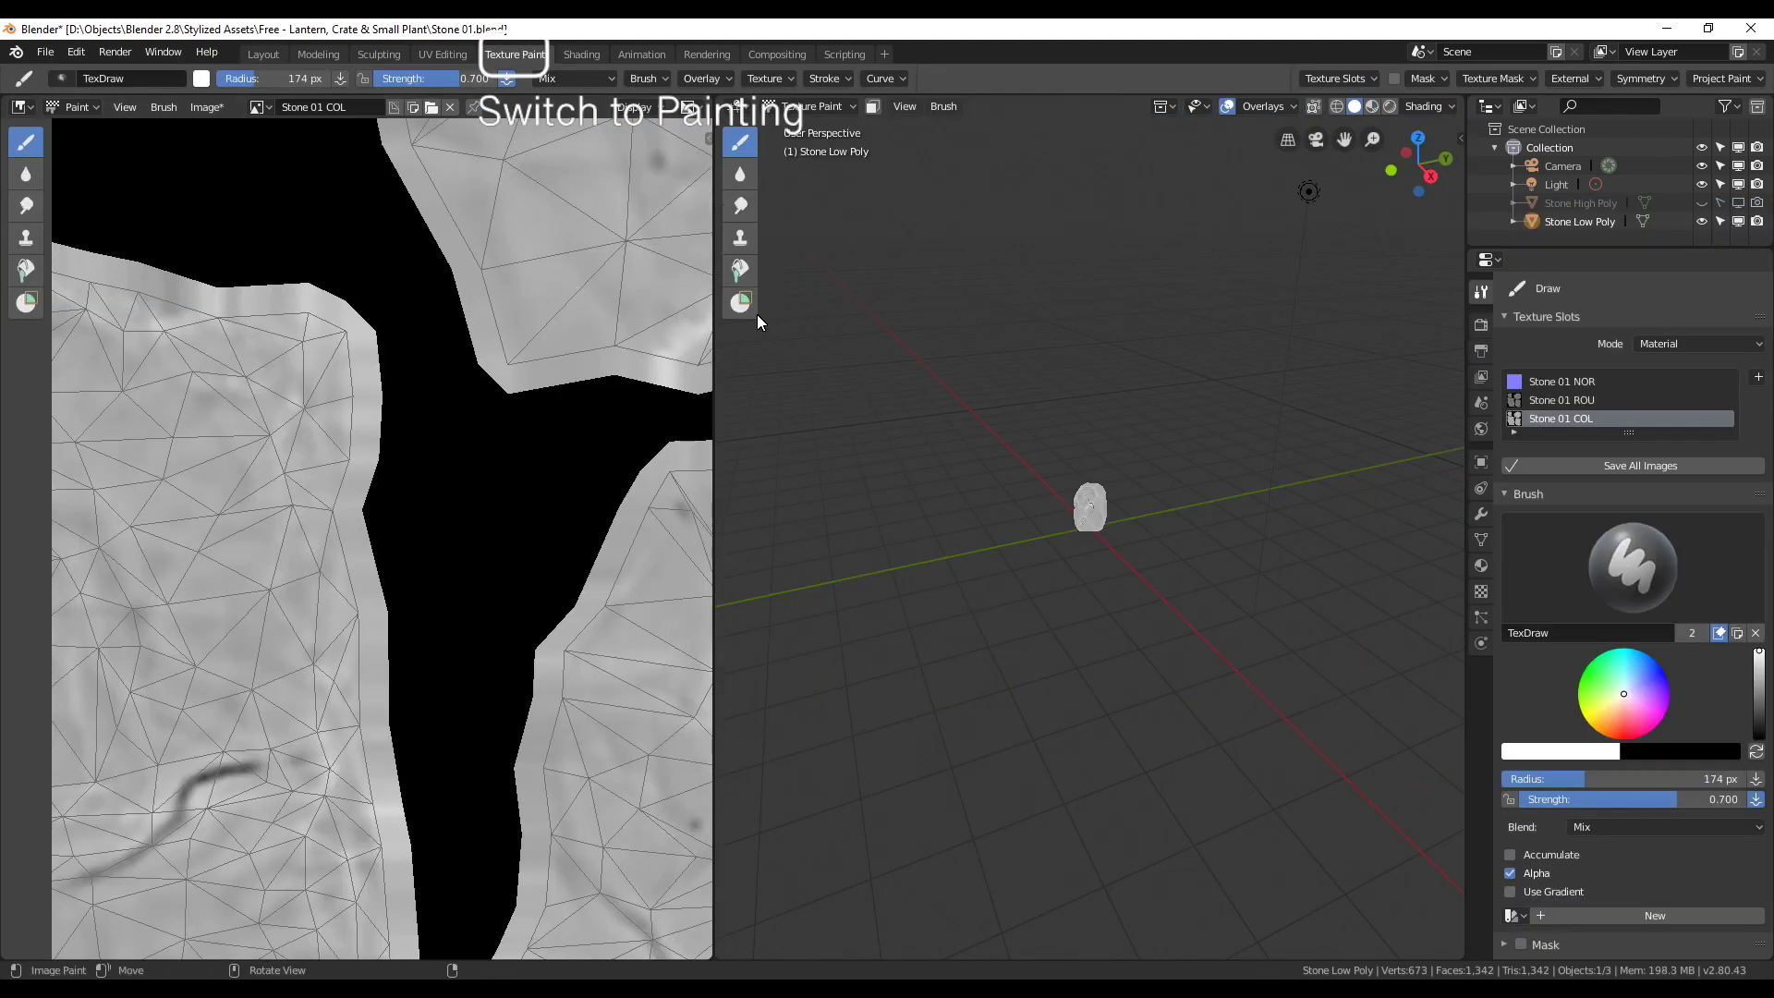
Step: Set the brush colour to a slightly lavender grey and the brush radius to 70 px
scroll(1016, 407, up, 6)
scroll(1193, 415, up, 1)
scroll(1102, 449, up, 1)
scroll(420, 549, down, 6)
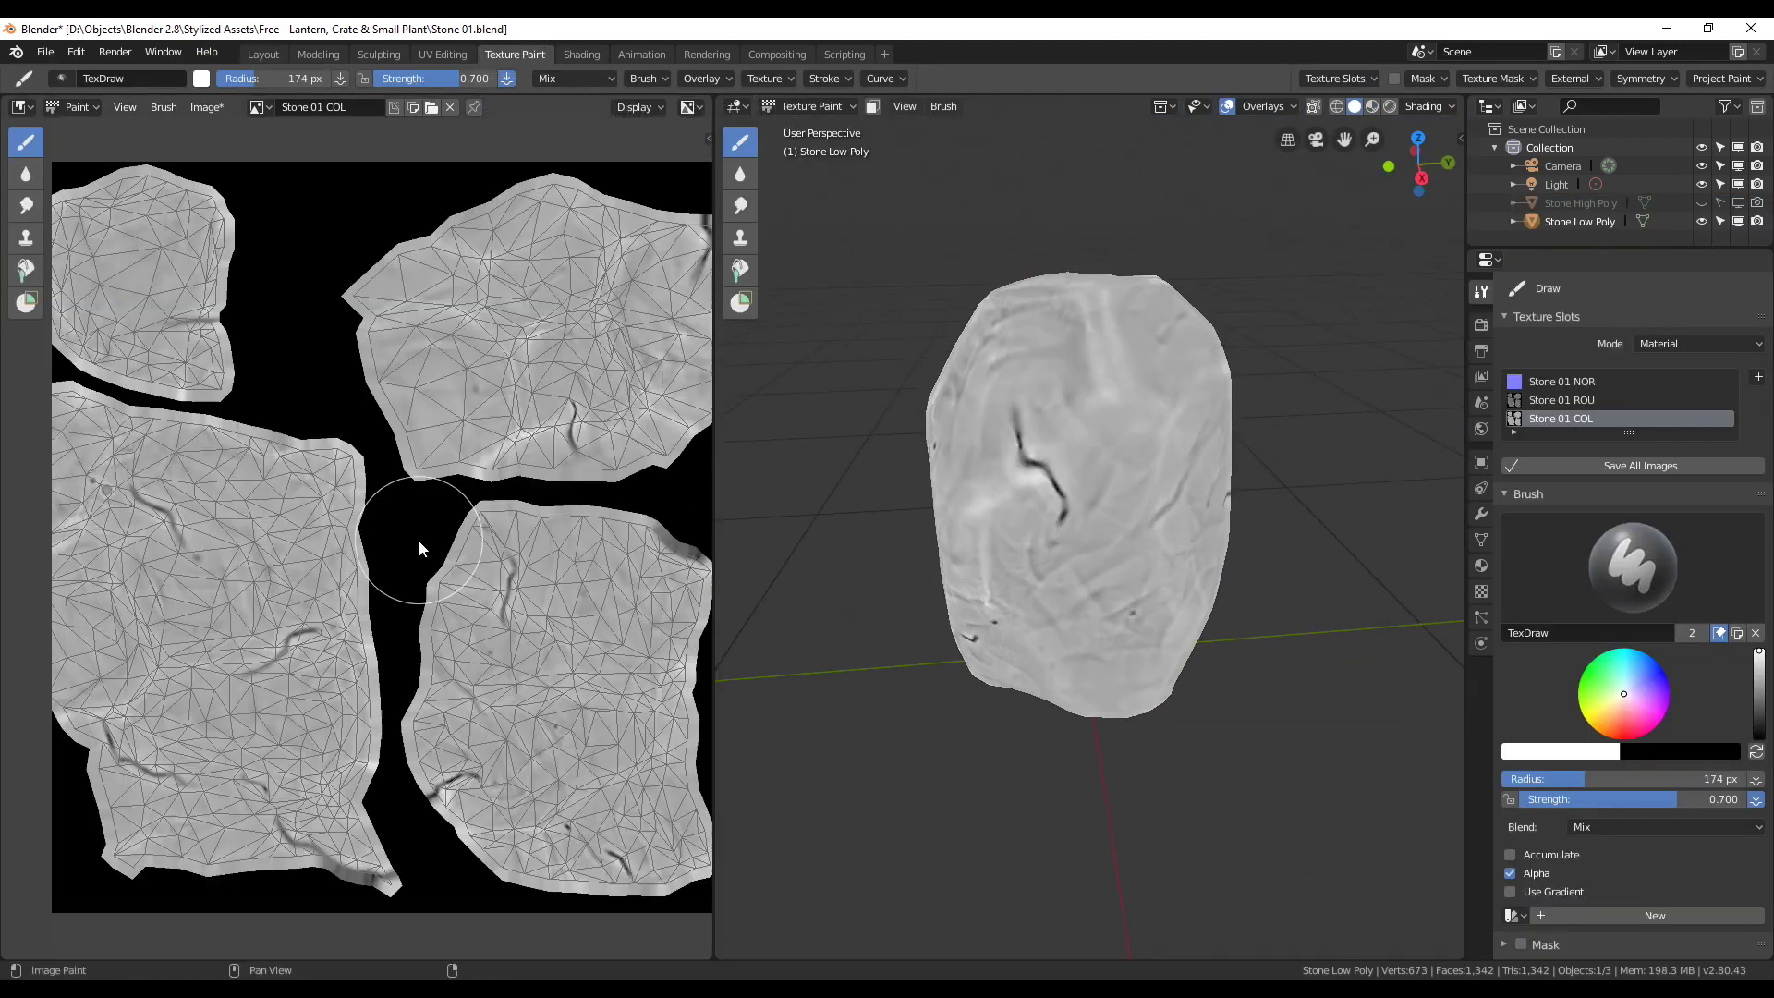
middle_drag(419, 539, 463, 568)
mouse_move(1212, 460)
middle_down()
mouse_move(1447, 608)
mouse_move(1100, 533)
middle_up()
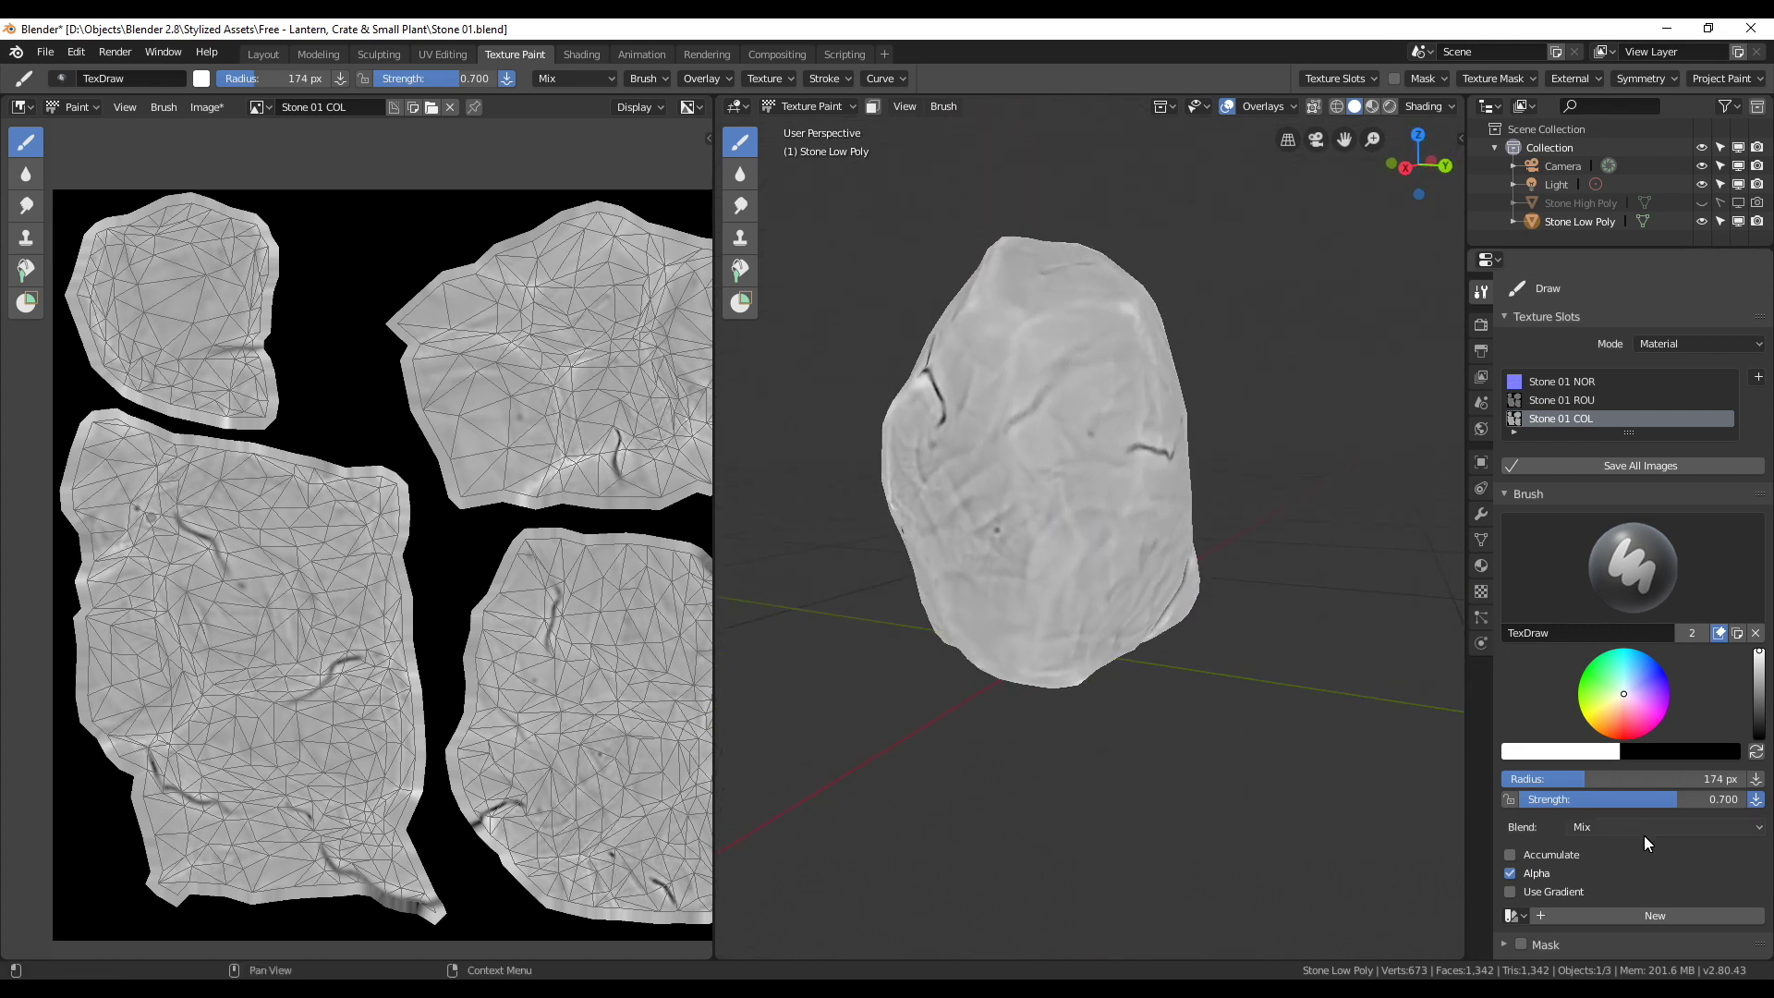
click(1612, 824)
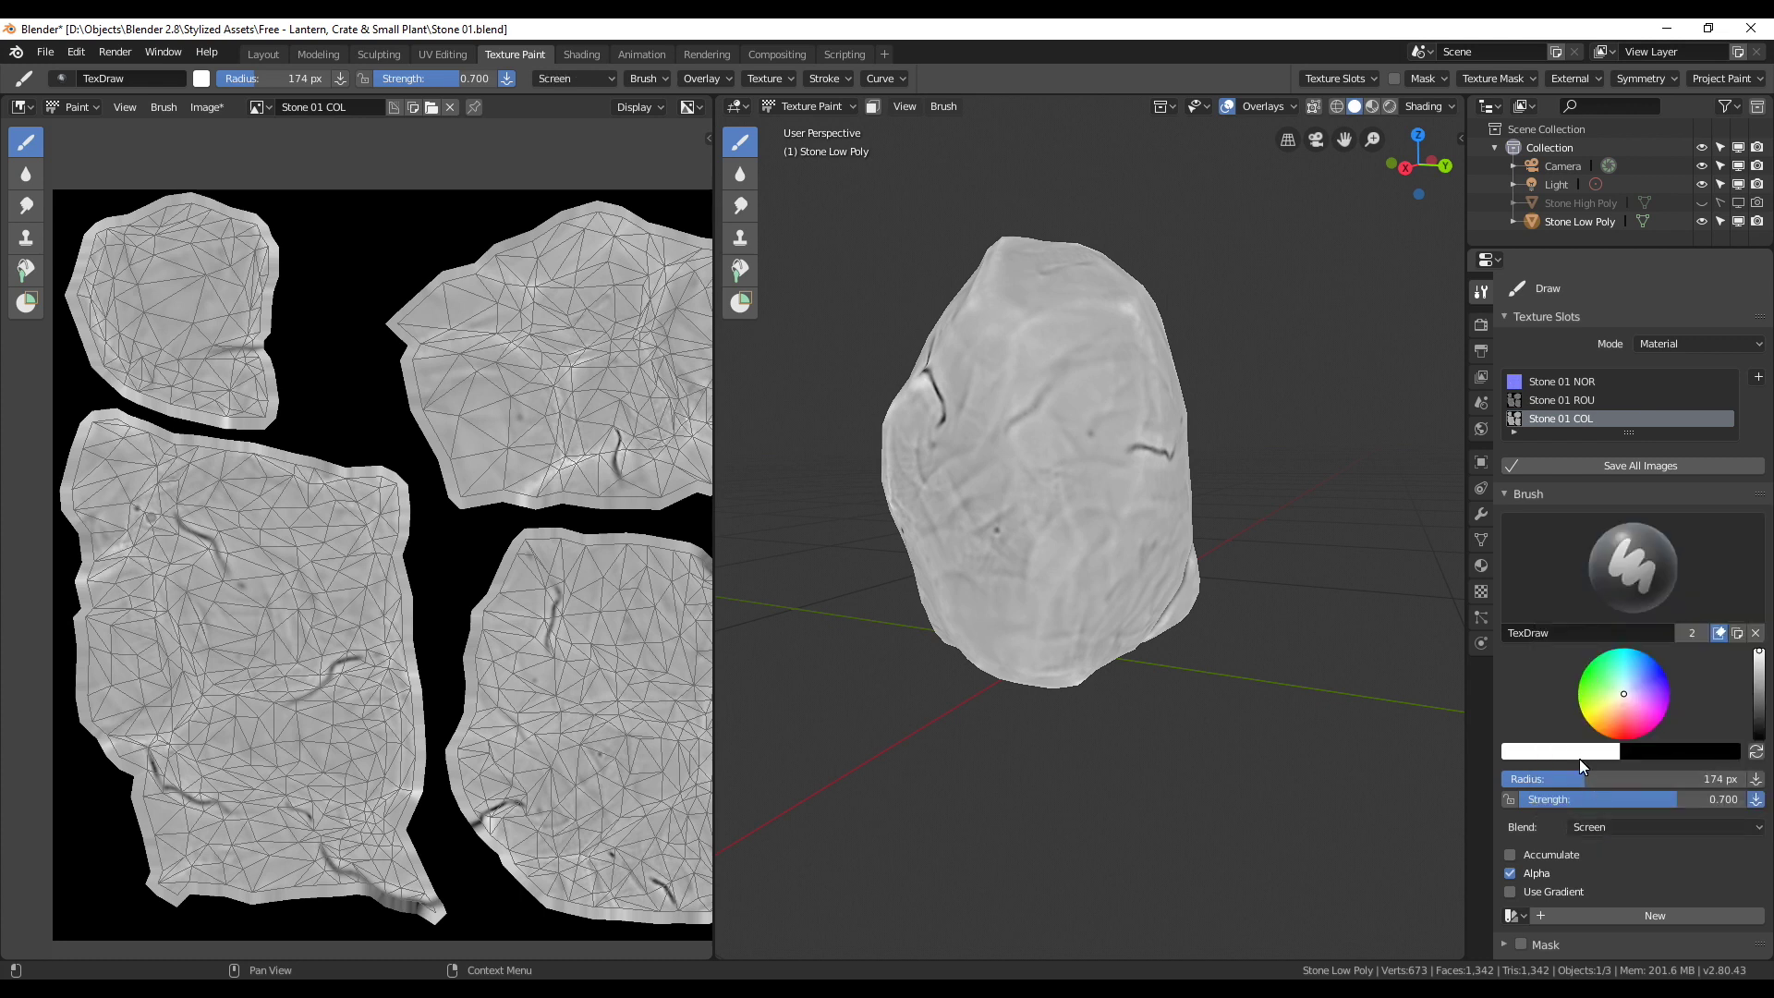
drag(1626, 695, 1624, 690)
drag(1767, 710, 1761, 682)
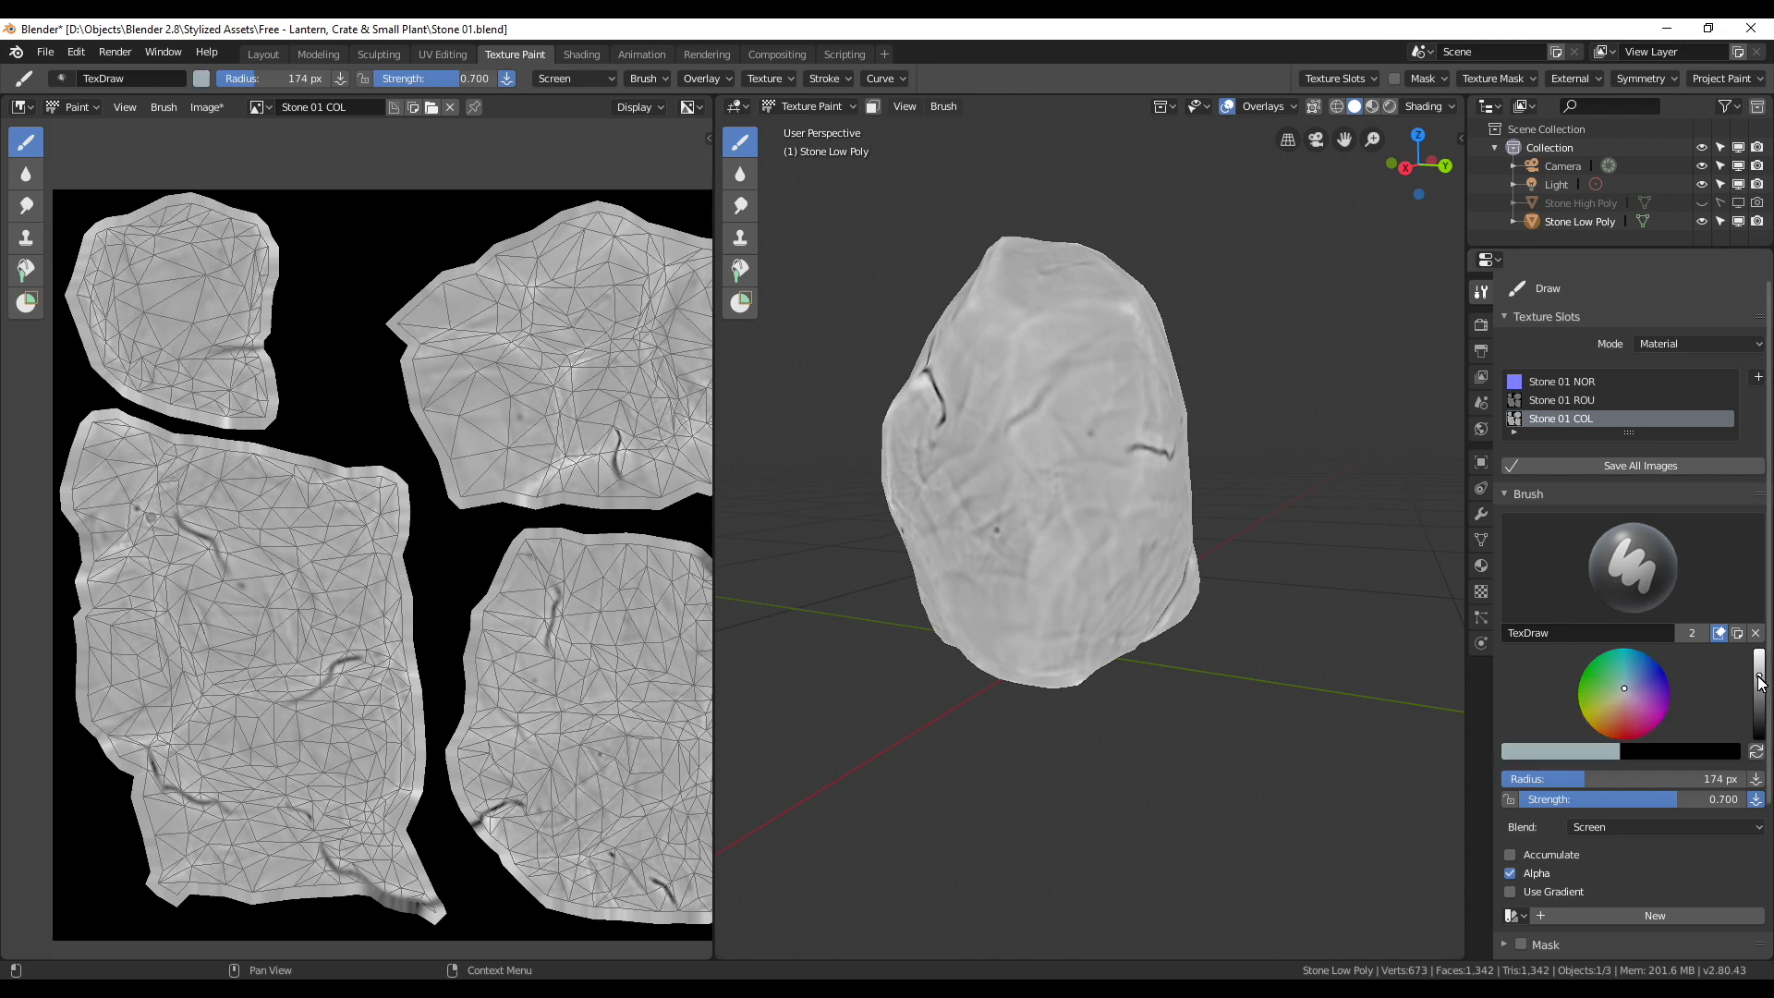
scroll(415, 554, up, 2)
click(1051, 534)
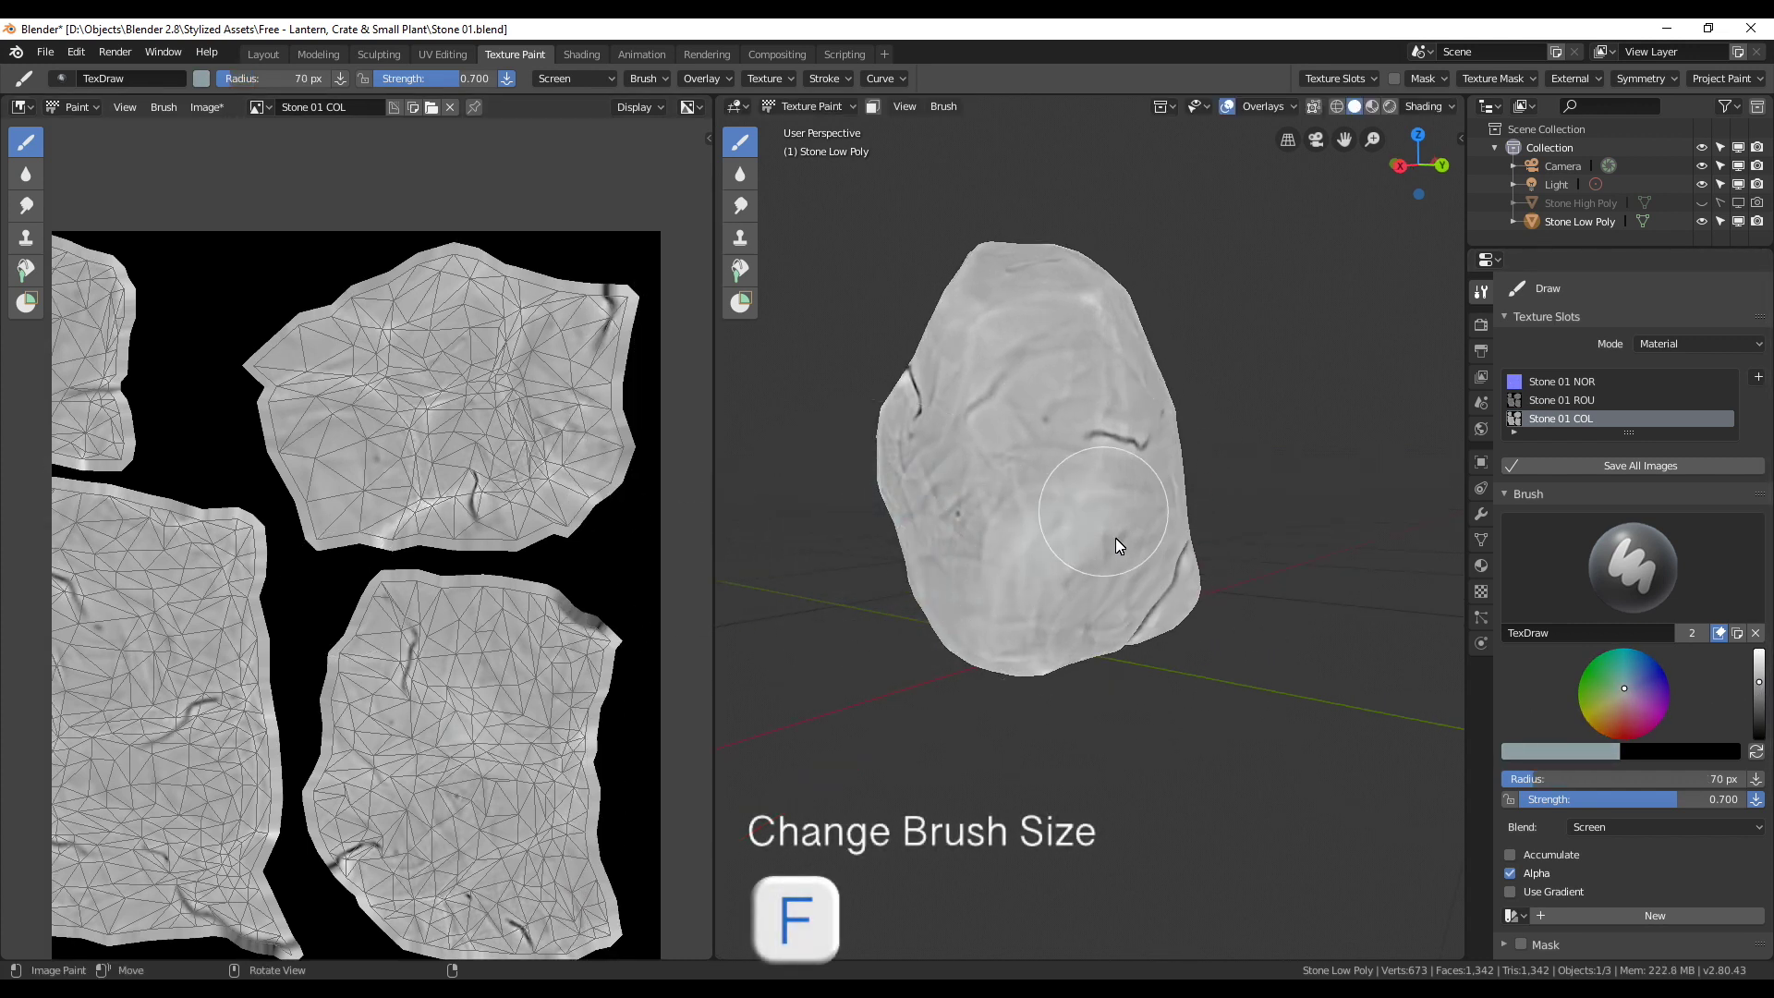
mouse_move(1112, 492)
middle_down()
mouse_move(1044, 326)
mouse_move(977, 484)
mouse_move(1197, 508)
mouse_move(1162, 626)
middle_up()
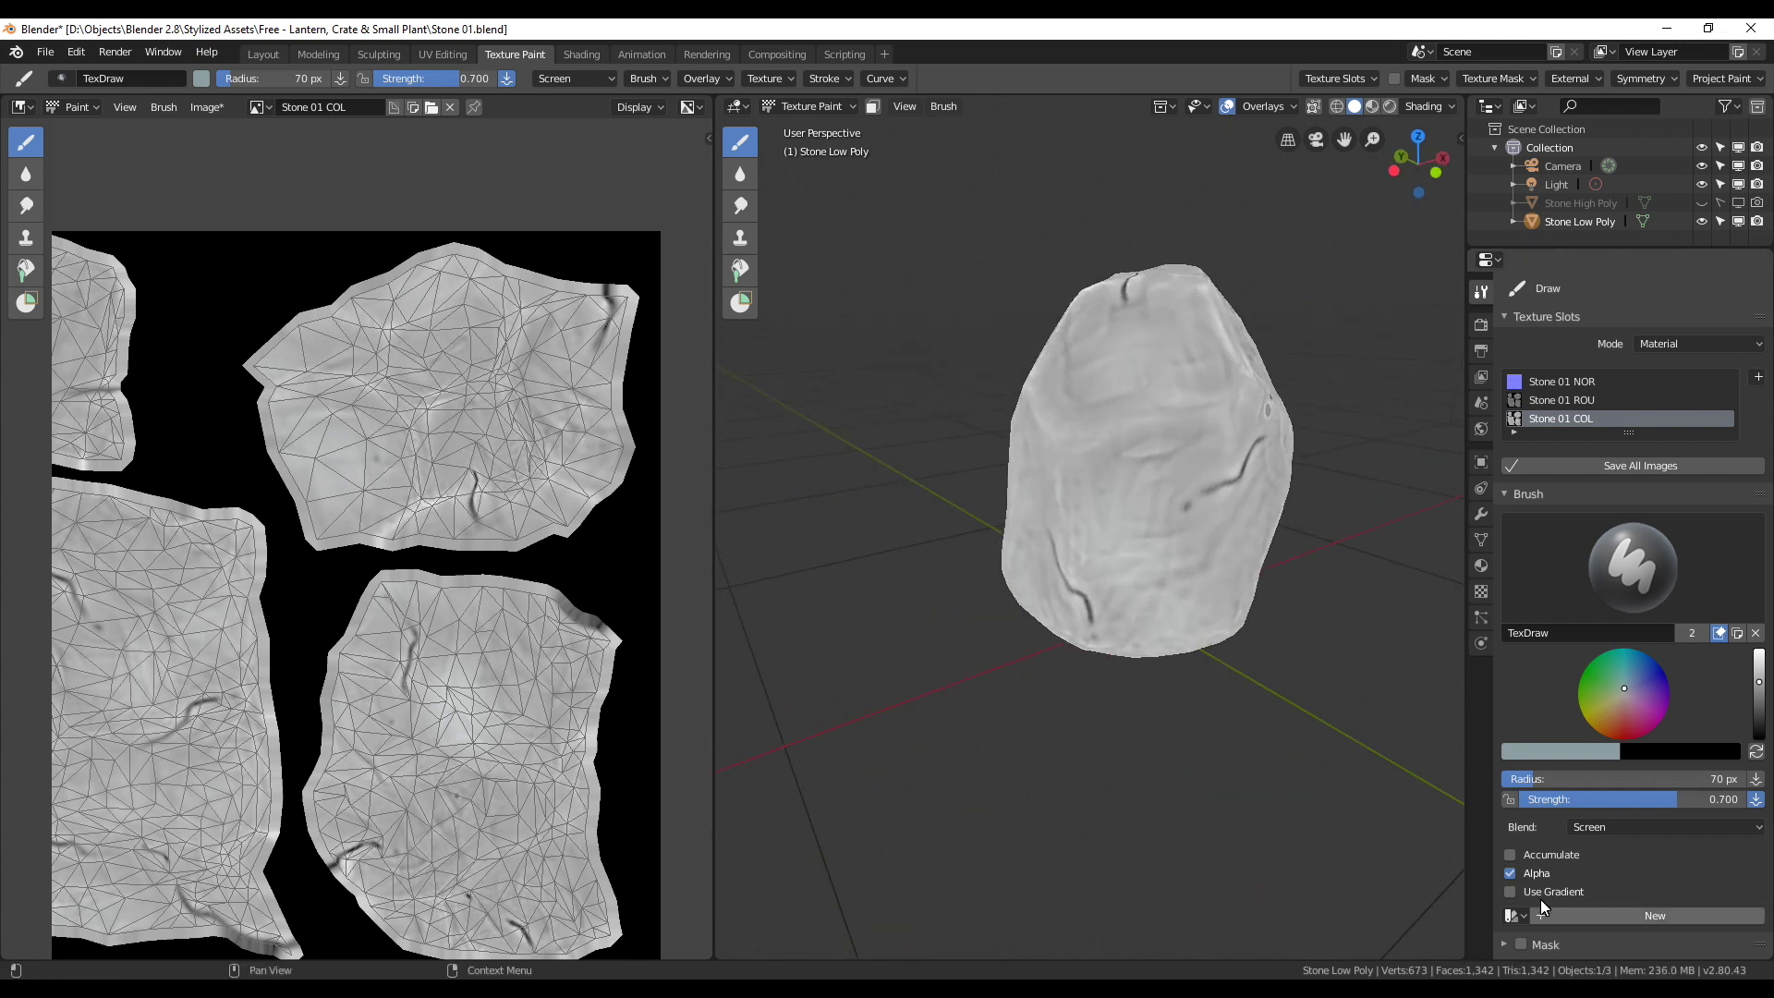
Step: Set the brush Blend to Multiply and paint darker strokes on the stone
click(1581, 829)
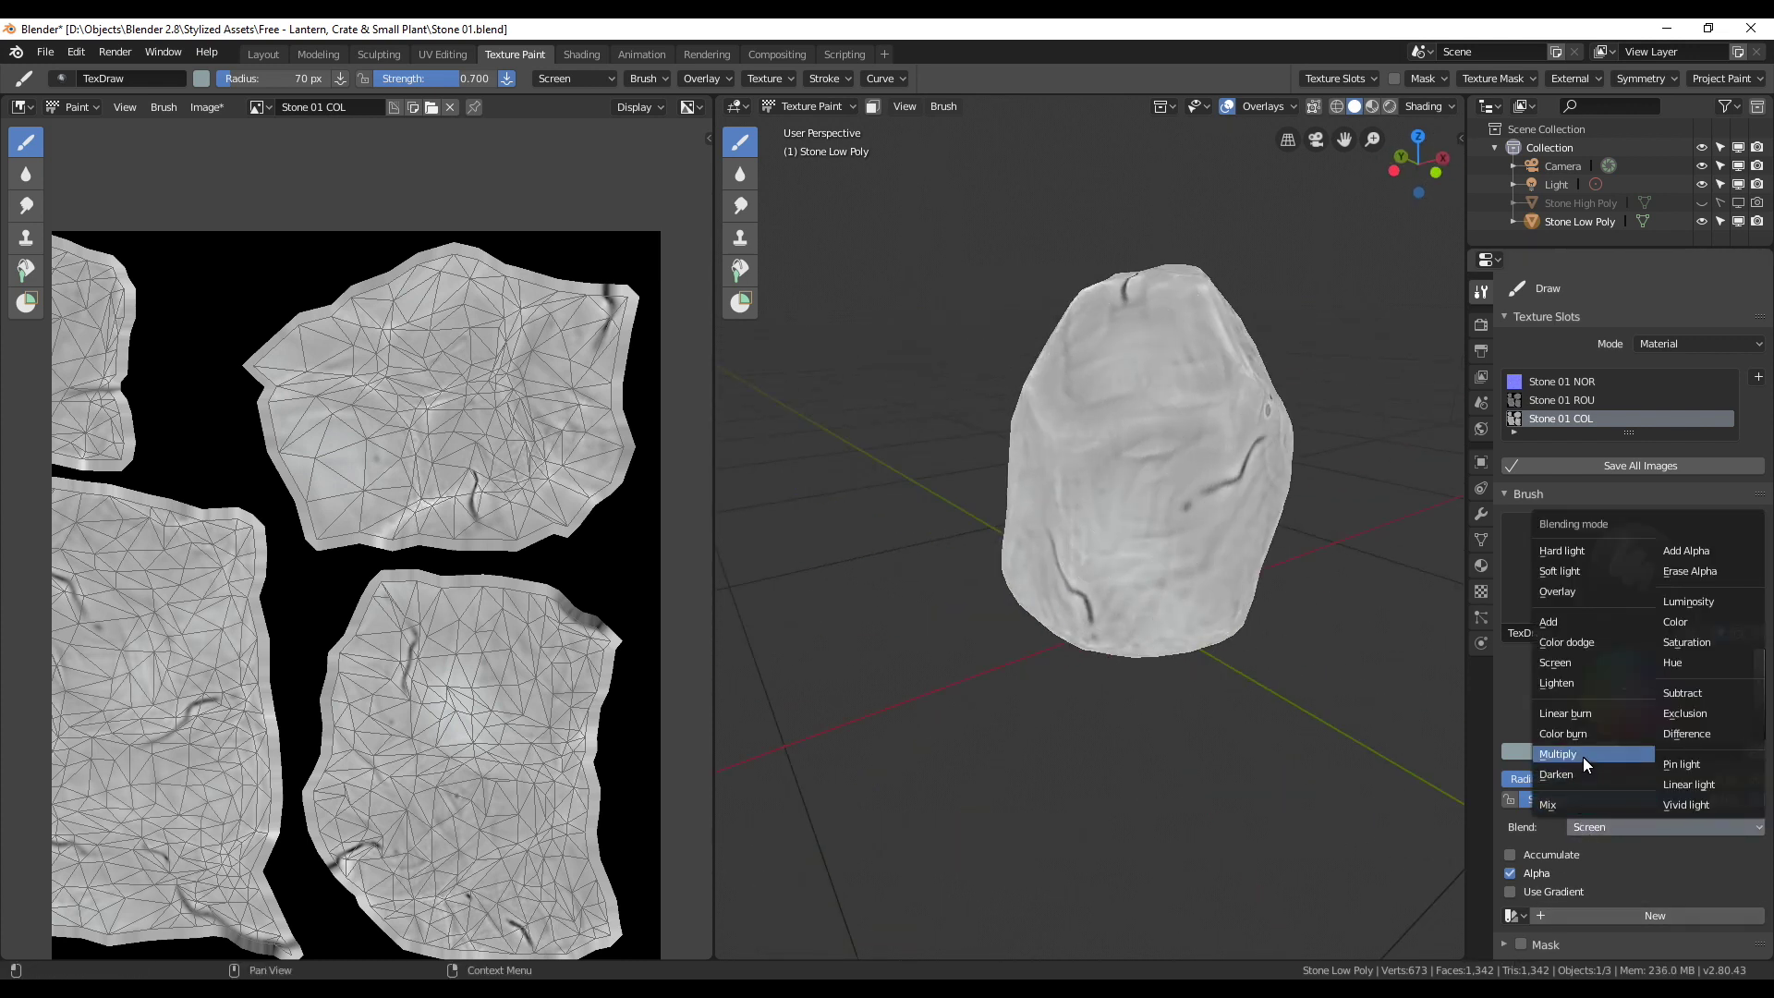
click(1584, 755)
middle_drag(1229, 517, 1105, 565)
drag(1105, 563, 1091, 587)
mouse_move(1090, 586)
middle_down()
mouse_move(1139, 342)
mouse_move(1116, 432)
mouse_move(1058, 483)
mouse_move(1038, 568)
mouse_move(1086, 626)
mouse_move(1061, 635)
mouse_move(1087, 564)
mouse_move(1077, 590)
mouse_move(1149, 543)
mouse_move(1204, 631)
mouse_move(1107, 495)
mouse_move(1101, 360)
mouse_move(1083, 450)
mouse_move(1051, 489)
mouse_move(1099, 521)
mouse_move(975, 465)
mouse_move(1064, 590)
middle_up()
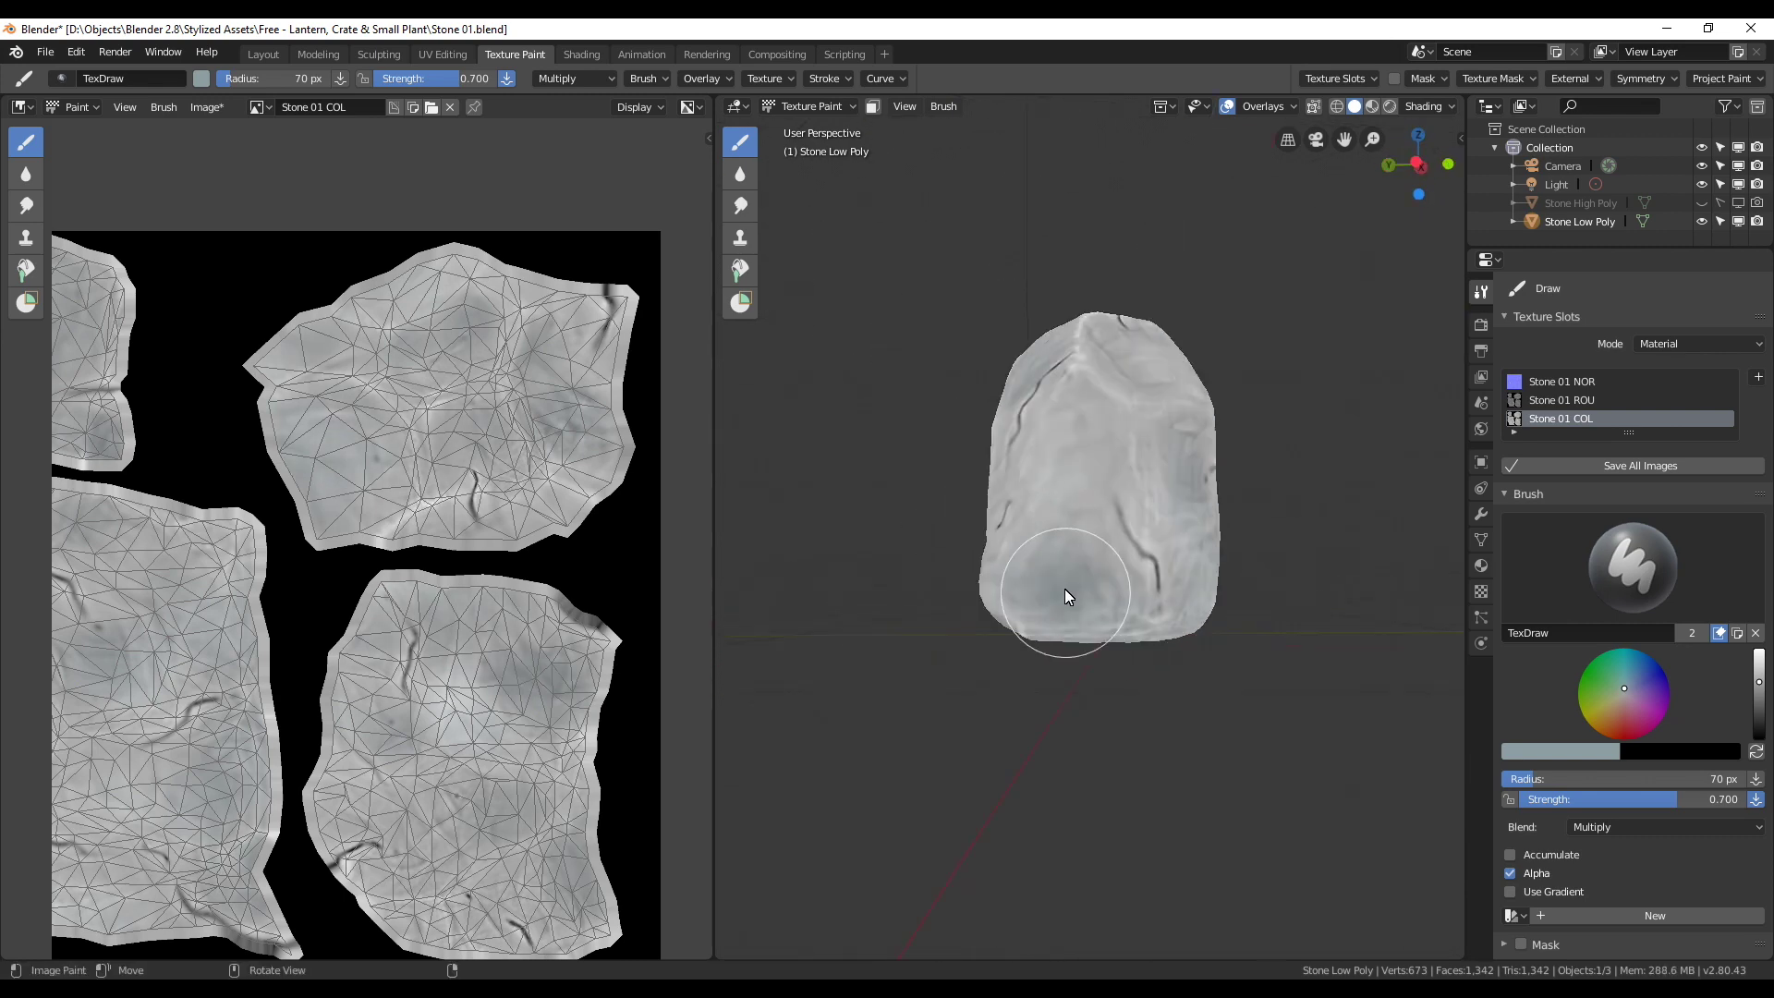
mouse_move(1193, 481)
middle_down()
mouse_move(1057, 411)
mouse_move(1146, 362)
mouse_move(934, 397)
middle_up()
Step: Switch to the Smear tool and smudge the dark patches across the texture islands
click(740, 206)
middle_drag(370, 411, 505, 428)
scroll(505, 428, up, 2)
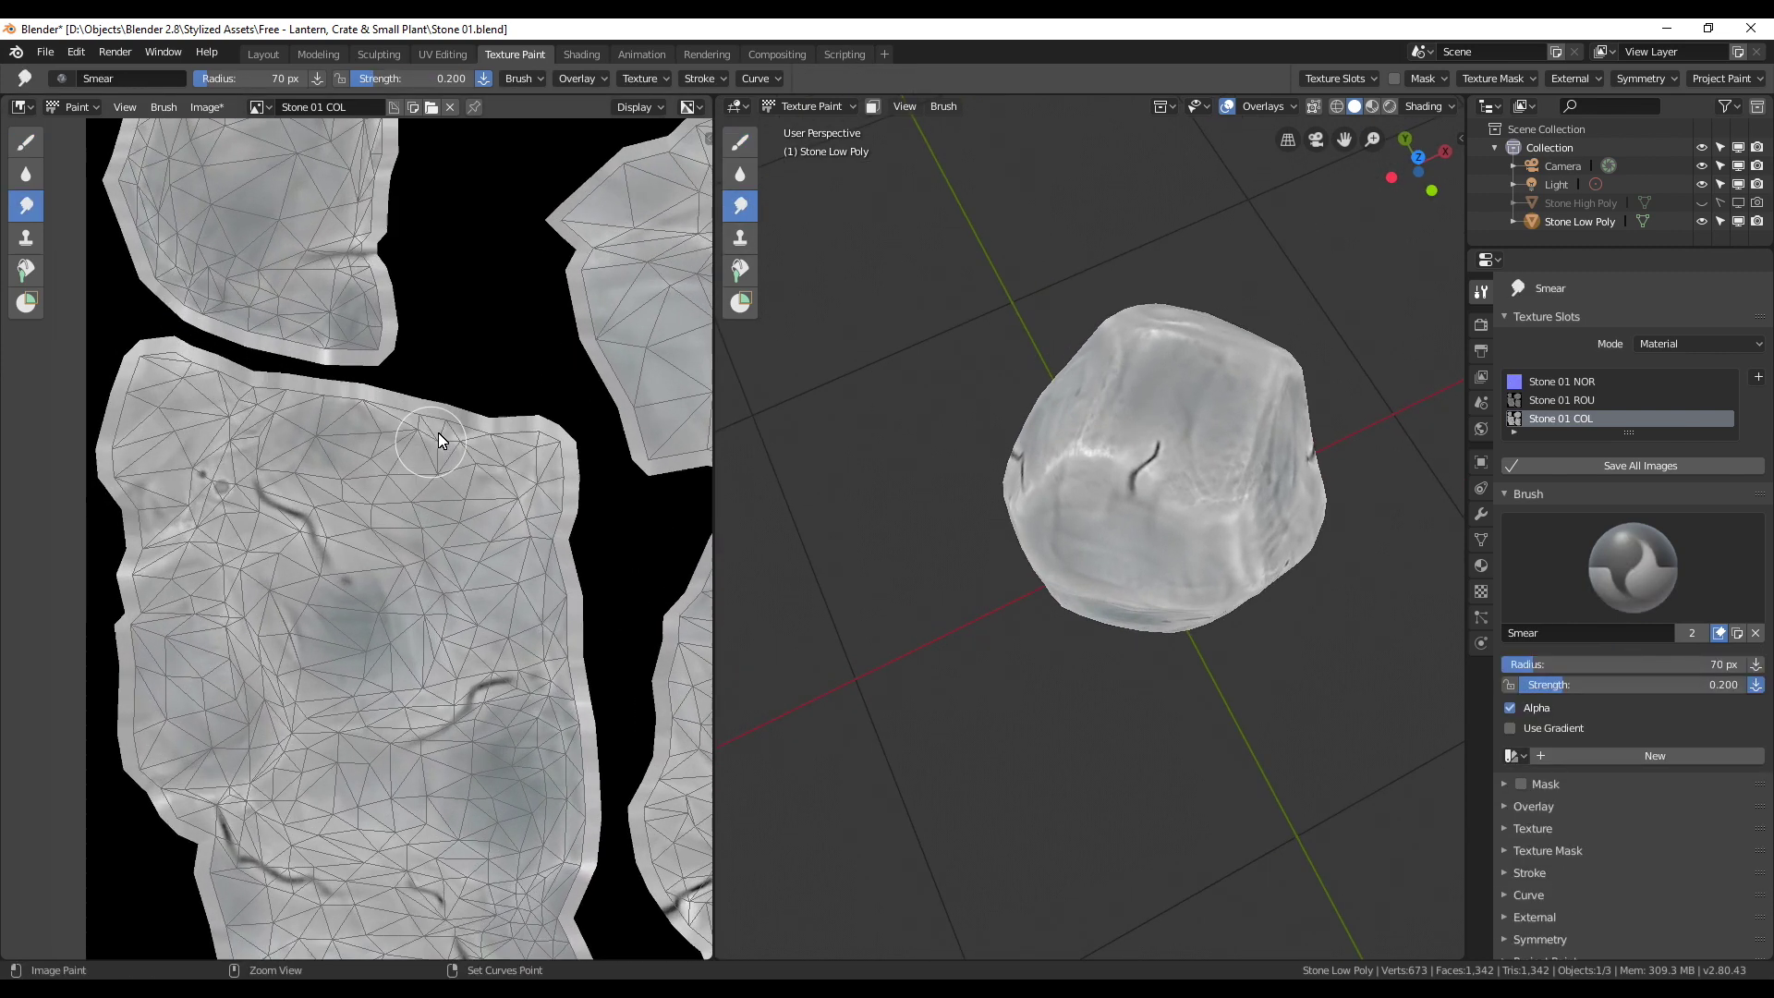
scroll(438, 432, up, 1)
scroll(449, 485, down, 3)
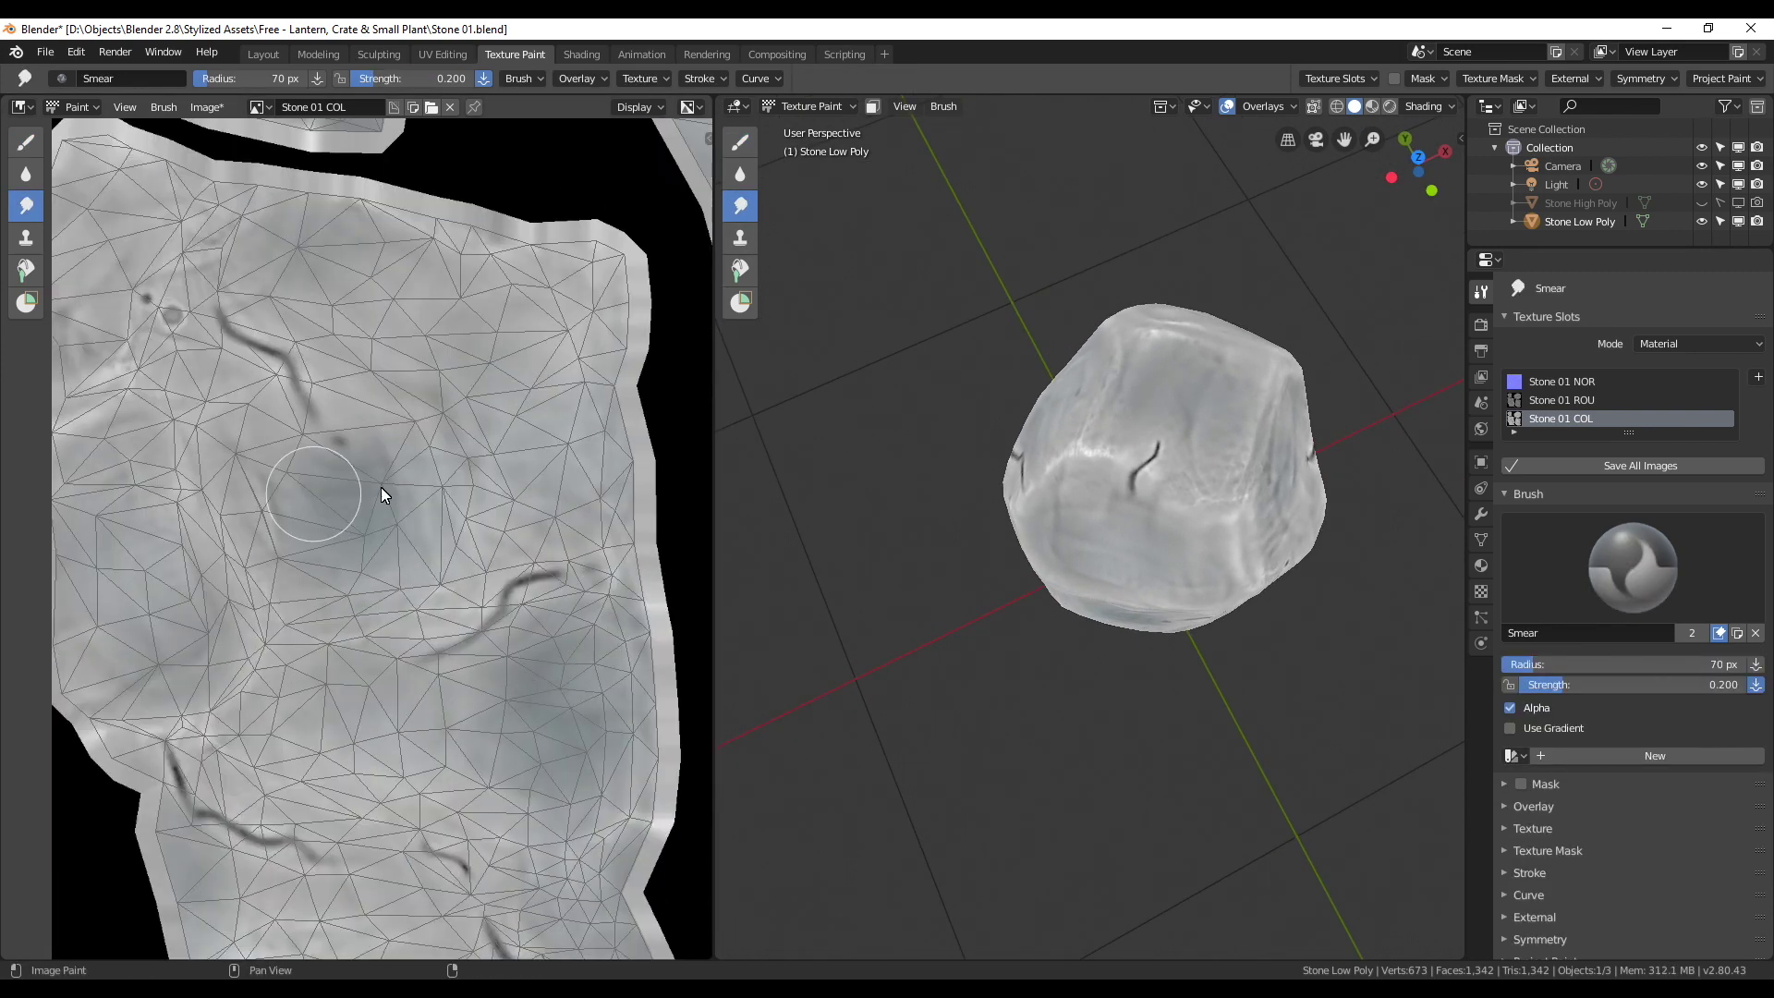
scroll(381, 533, left, 3)
scroll(1237, 410, up, 3)
mouse_move(1236, 409)
middle_down()
mouse_move(1015, 285)
mouse_move(1099, 358)
mouse_move(1071, 379)
mouse_move(1093, 365)
mouse_move(1115, 543)
mouse_move(1156, 429)
mouse_move(1029, 601)
mouse_move(1017, 401)
mouse_move(1141, 362)
mouse_move(1184, 289)
mouse_move(1020, 705)
mouse_move(1100, 298)
mouse_move(1225, 298)
middle_up()
scroll(1015, 284, down, 2)
scroll(1141, 361, up, 3)
scroll(1224, 298, down, 3)
Step: Recentre the texture image and return to the Draw brush at Multiply, 0.700 strength
middle_drag(877, 678, 490, 430)
scroll(489, 429, down, 3)
scroll(482, 527, down, 1)
middle_drag(429, 584, 338, 603)
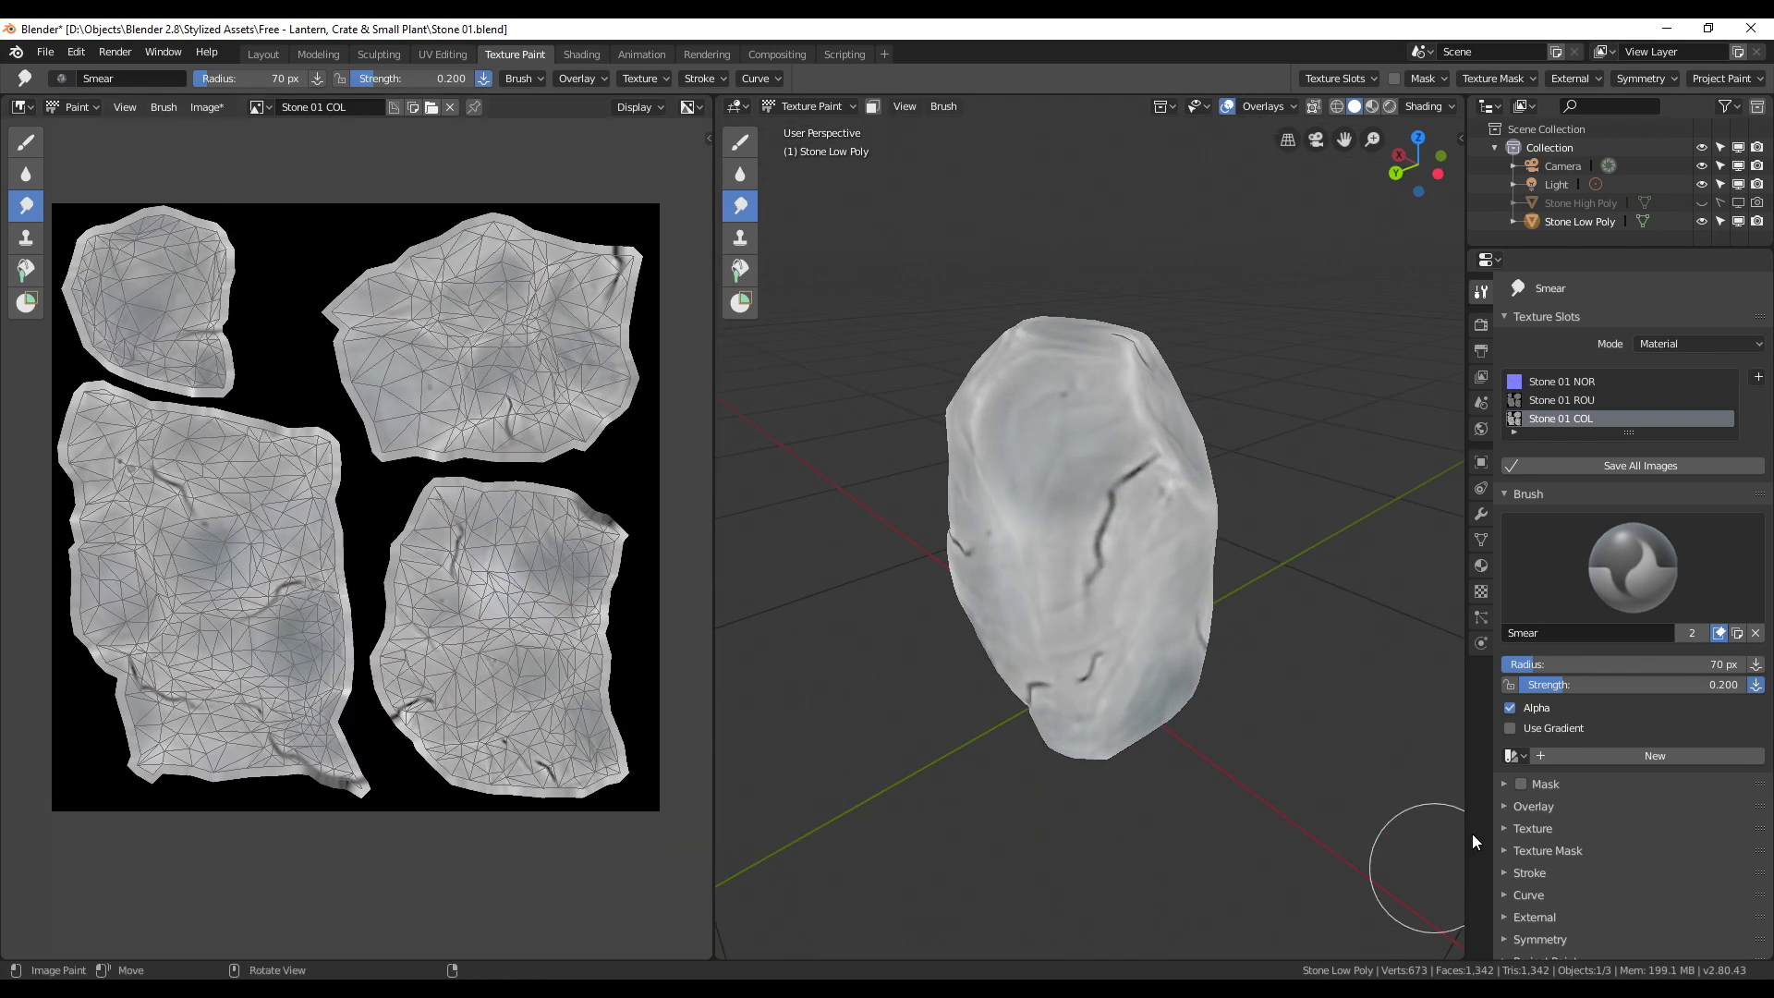
click(740, 143)
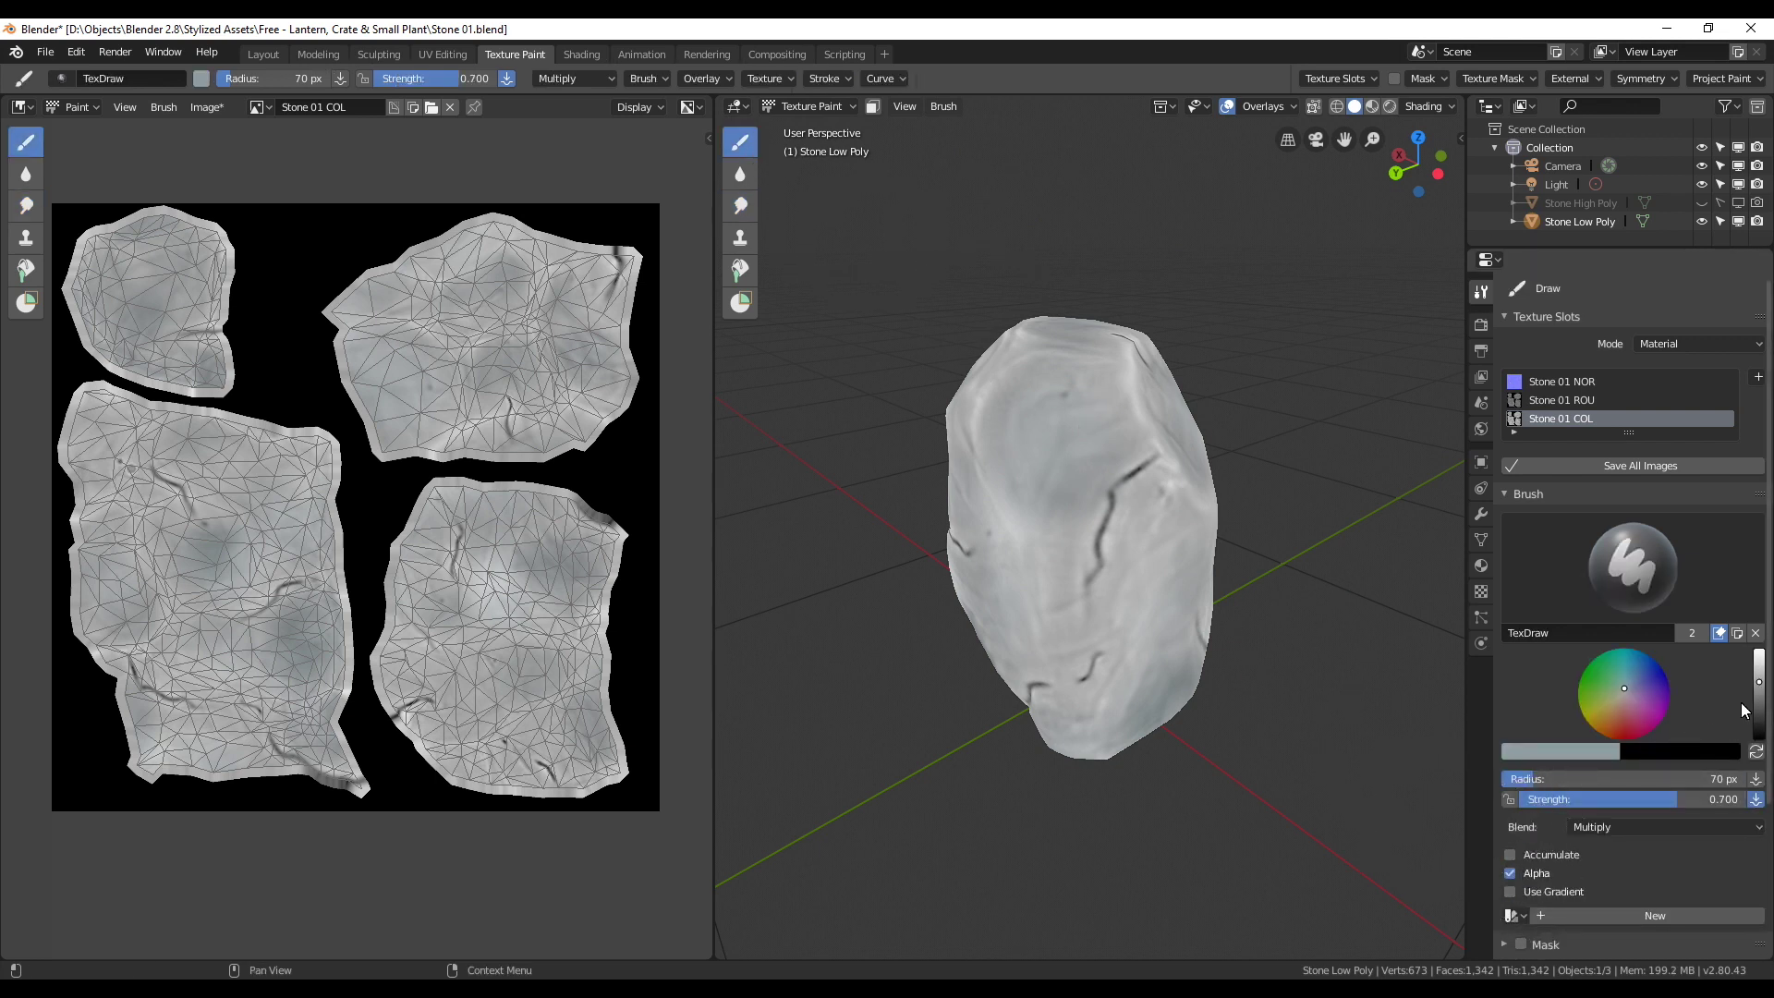
Step: Lower the colour value and dab darker grey patches on several sides of the stone
drag(1759, 682, 1759, 708)
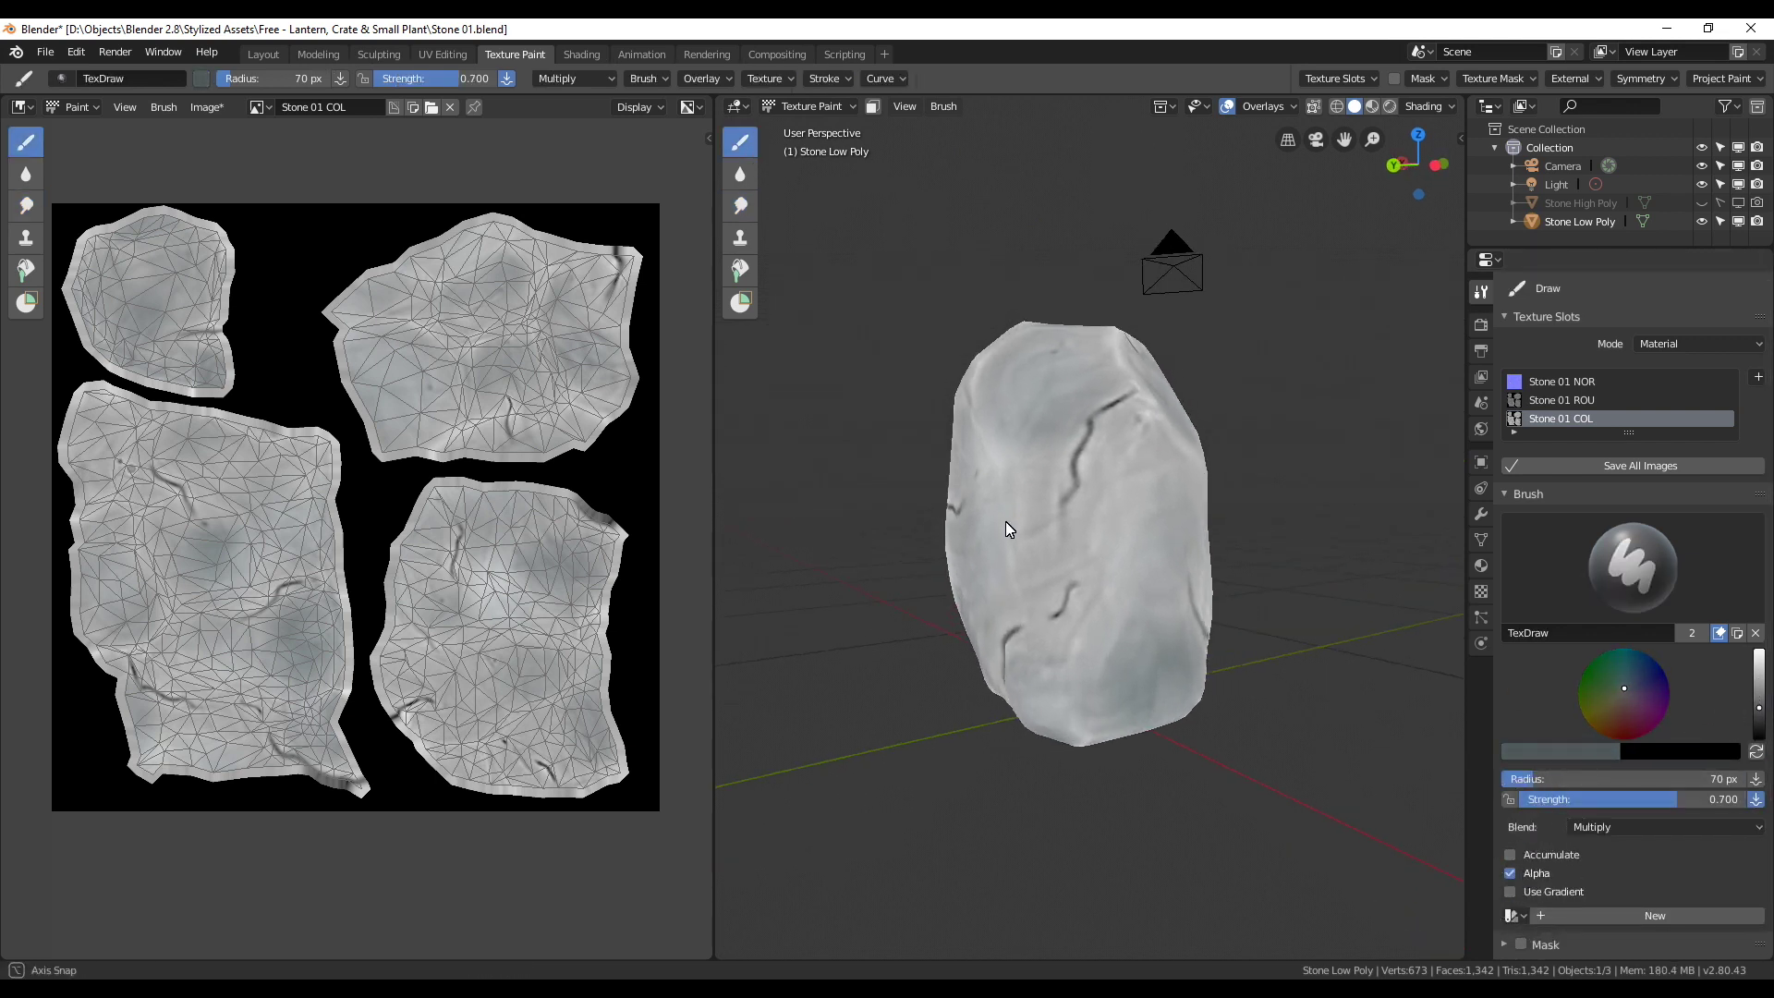
middle_drag(1247, 628, 1064, 693)
drag(1064, 693, 1183, 710)
middle_drag(1182, 710, 1022, 633)
drag(1022, 632, 1097, 556)
middle_drag(1097, 556, 1116, 381)
mouse_move(1116, 380)
mouse_down()
mouse_move(1141, 504)
mouse_move(1123, 667)
mouse_up()
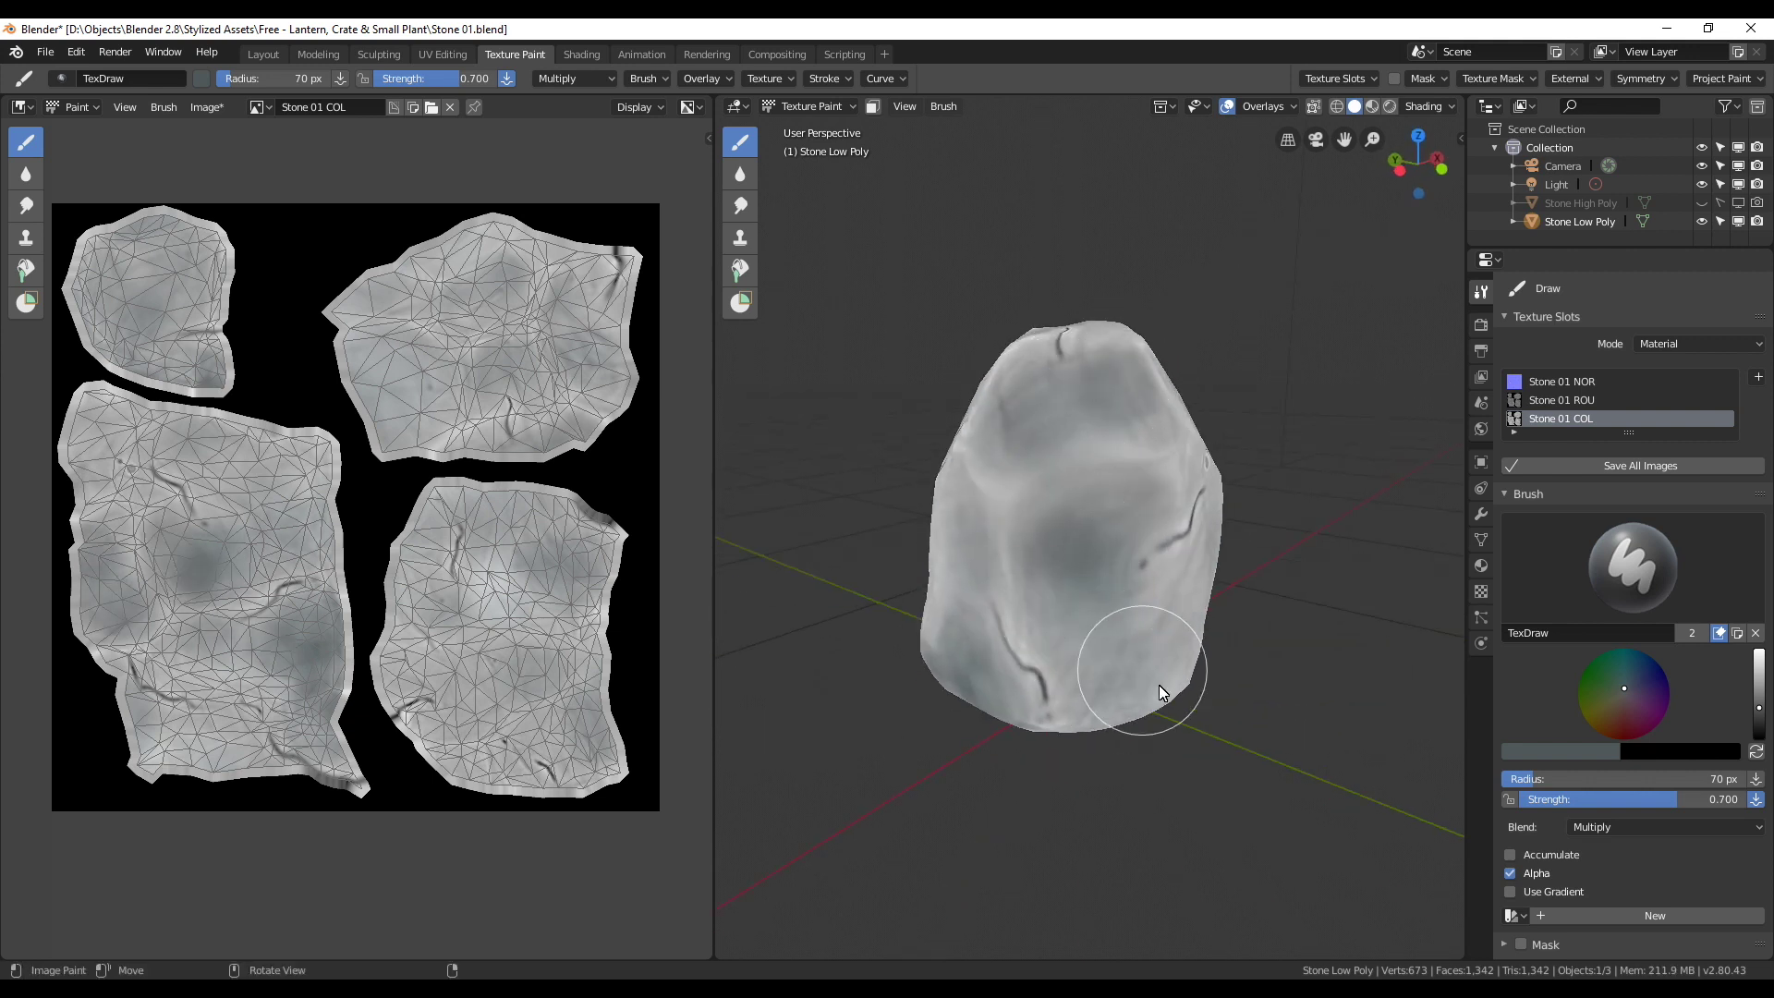
middle_drag(1124, 666, 1137, 638)
drag(1136, 637, 1148, 601)
mouse_move(1148, 601)
middle_down()
mouse_move(1178, 562)
mouse_move(1091, 398)
middle_up()
drag(1090, 398, 1075, 386)
middle_drag(1076, 387, 1125, 448)
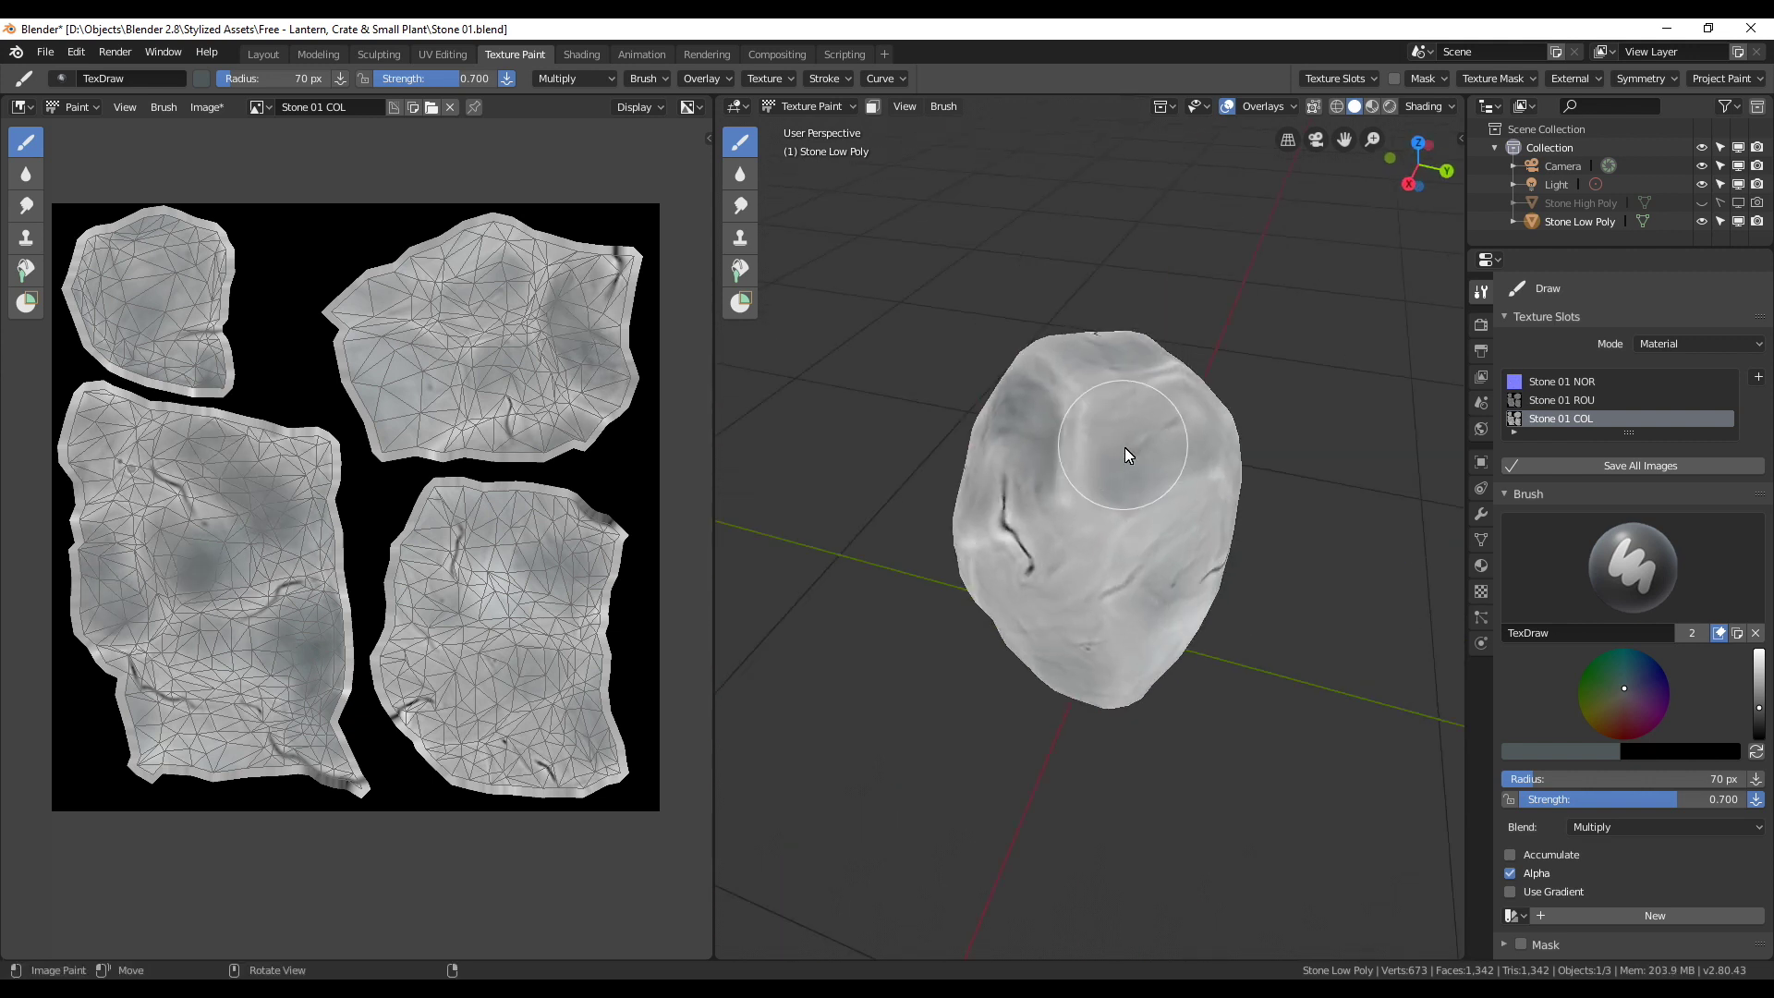
Step: Add more darker grey patches over the stone's sides and top
drag(1124, 448, 1099, 459)
middle_drag(1098, 458, 1080, 472)
drag(1079, 471, 1091, 434)
middle_drag(1091, 435, 1102, 404)
drag(1102, 404, 1213, 530)
middle_drag(1213, 530, 1182, 539)
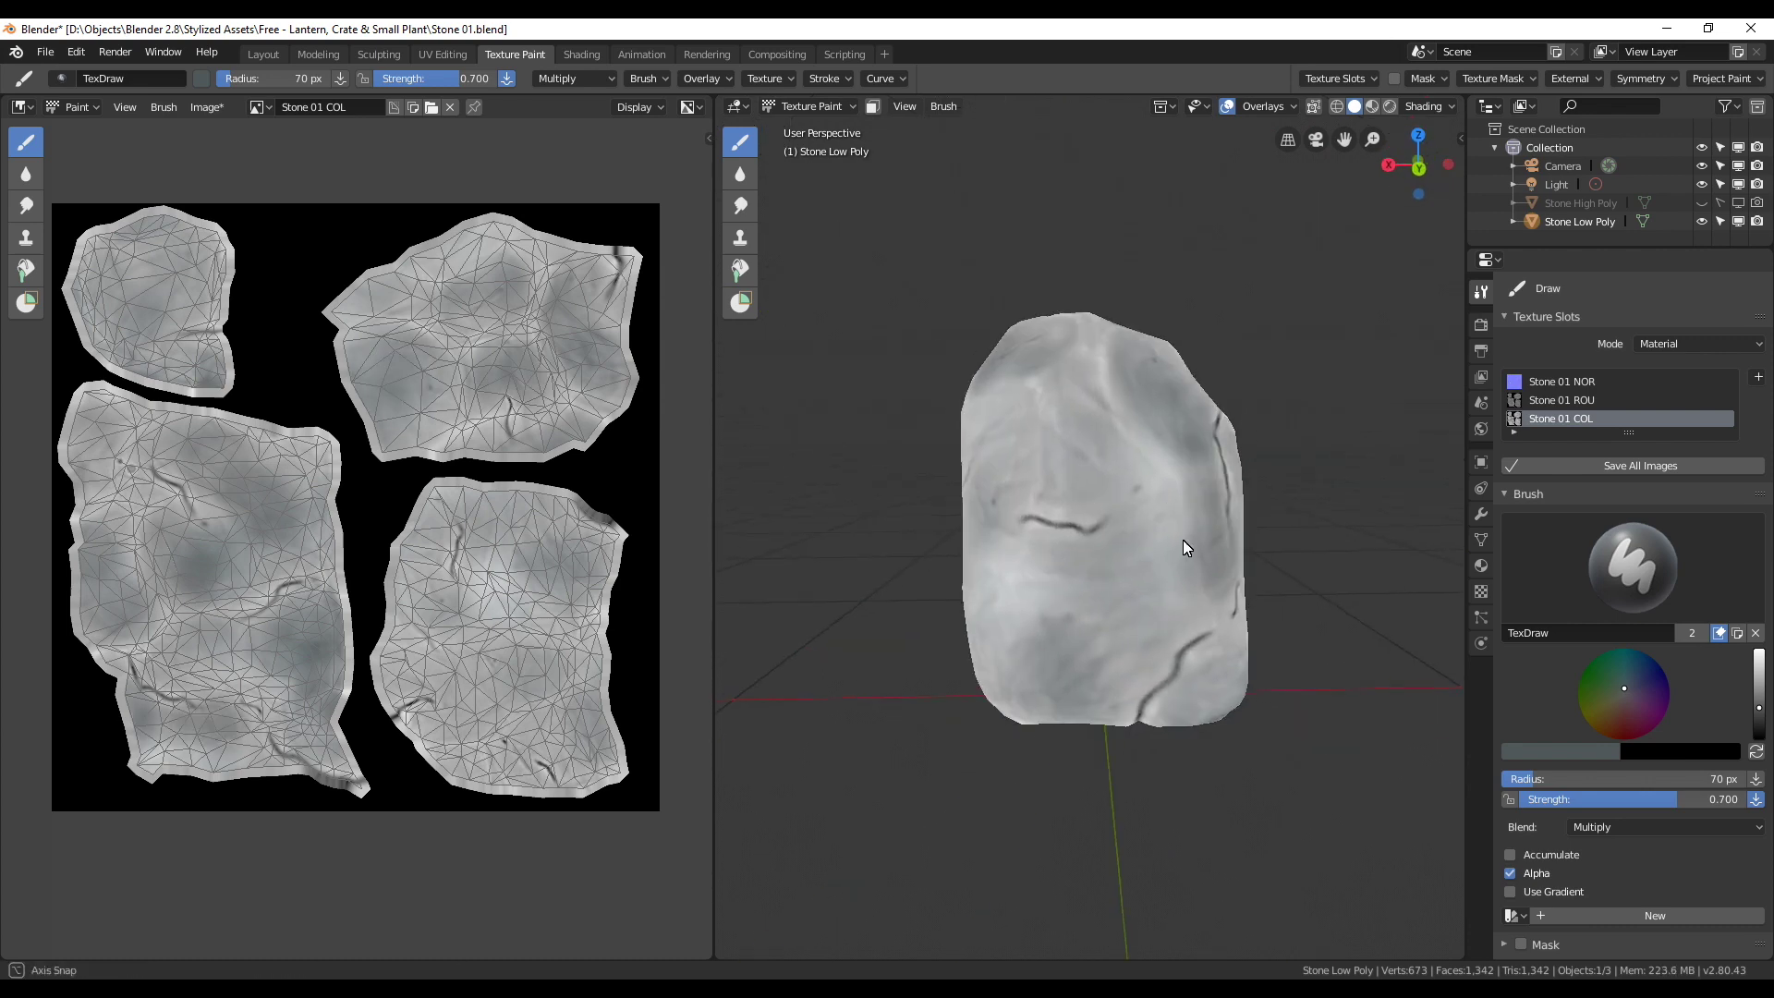
drag(1182, 539, 1163, 704)
middle_drag(1162, 705, 1054, 515)
drag(1054, 515, 1031, 470)
mouse_move(1029, 470)
middle_down()
mouse_move(1192, 659)
mouse_move(1201, 548)
mouse_move(1136, 592)
middle_up()
mouse_move(1137, 592)
mouse_down()
mouse_move(1075, 618)
mouse_move(1028, 492)
mouse_move(1030, 507)
mouse_up()
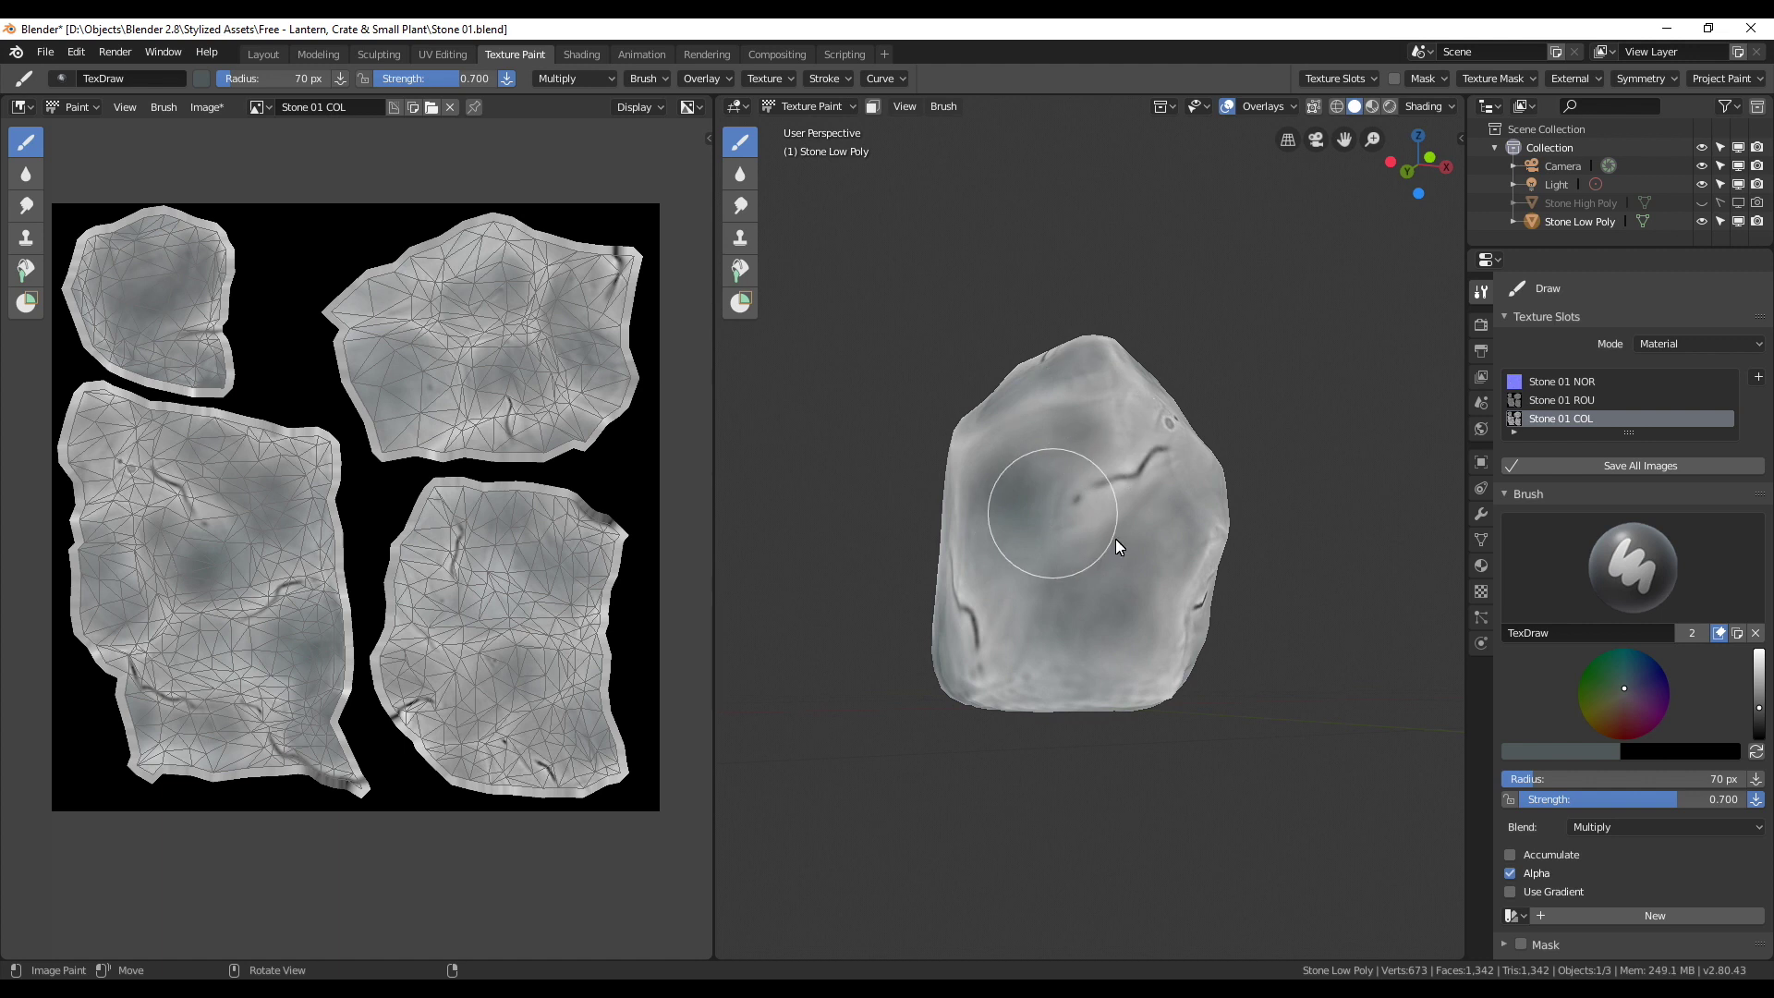
middle_drag(1118, 543, 1140, 583)
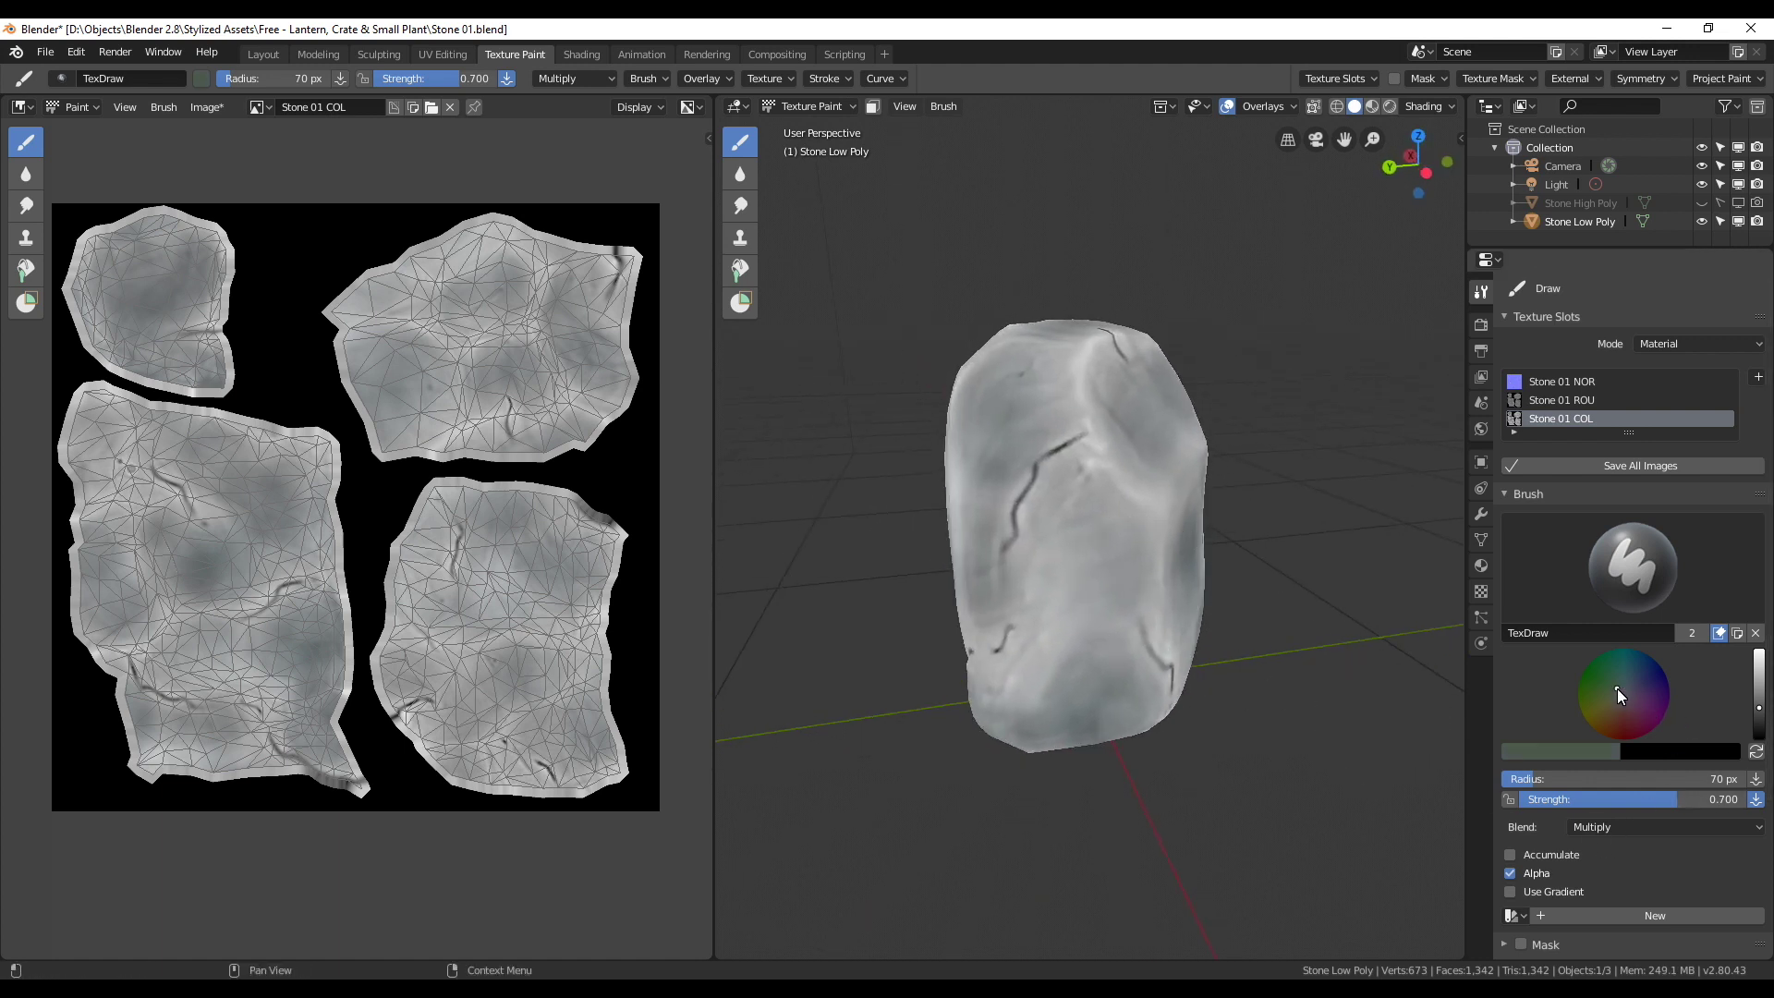
Step: Resize the brush to 43 px and paint smaller dark marks on the stone
key(f)
click(1049, 668)
mouse_move(1049, 669)
middle_down()
mouse_move(1213, 489)
mouse_move(1199, 500)
middle_up()
key(f)
click(1115, 495)
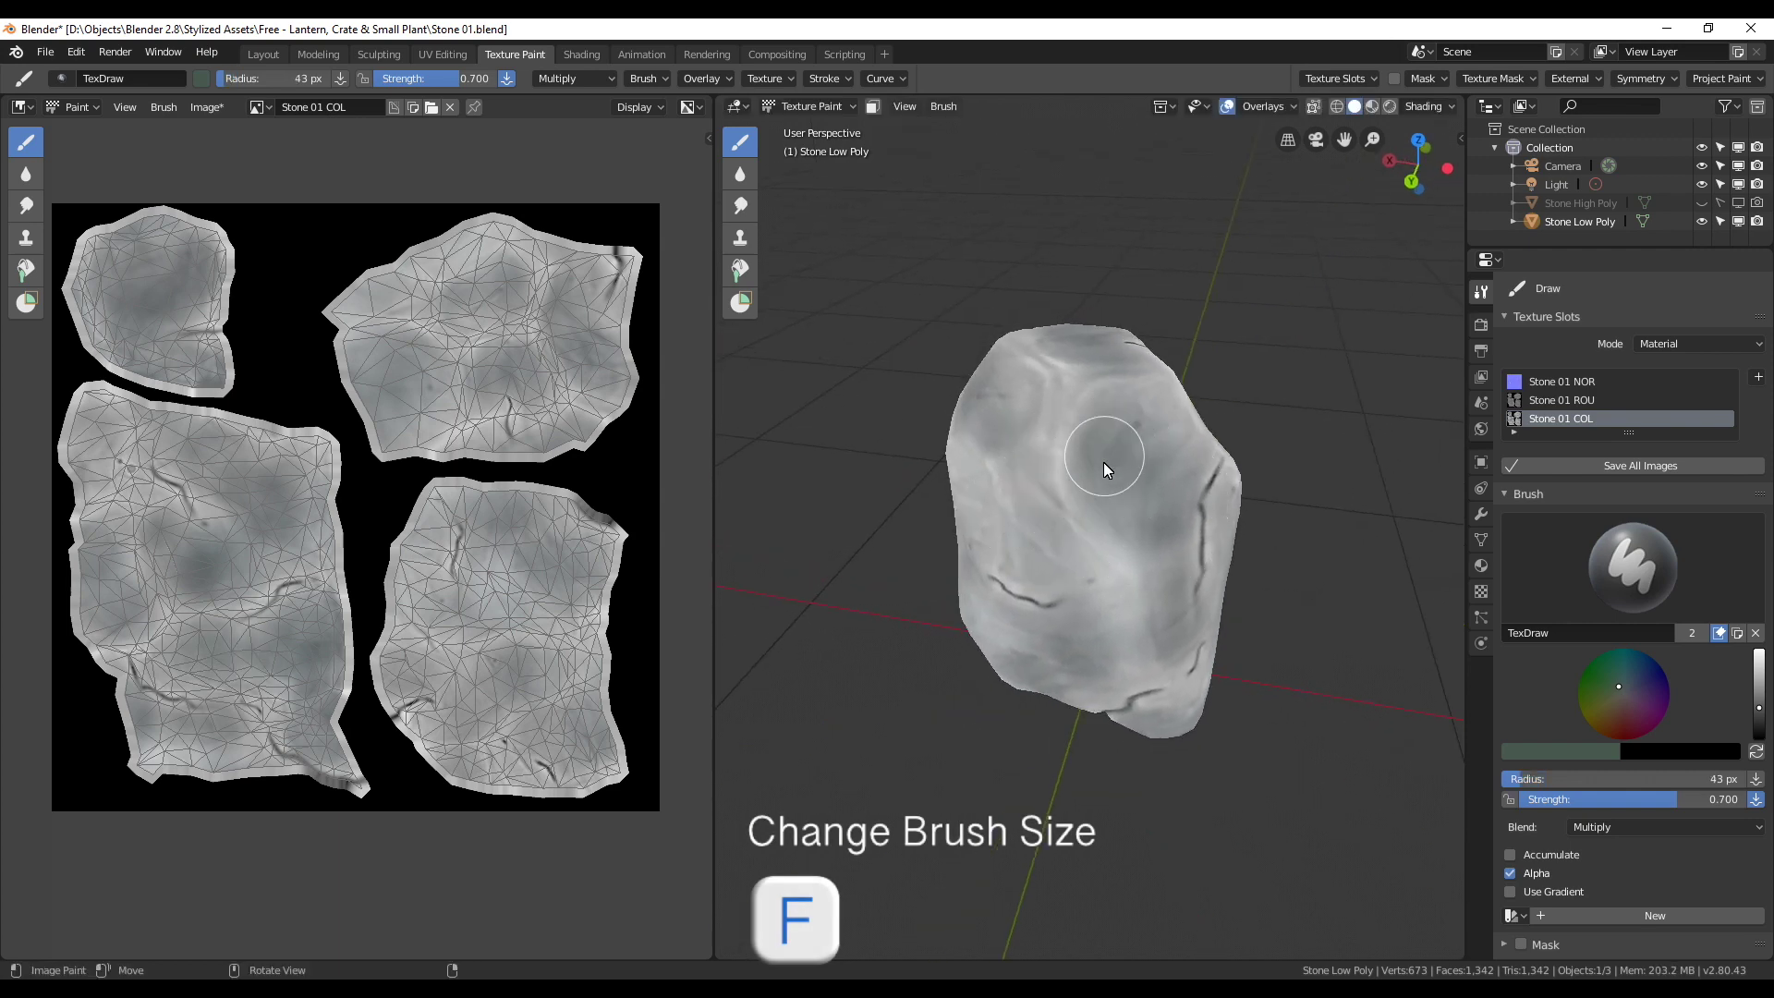
middle_drag(1120, 443, 1105, 462)
middle_drag(1169, 371, 1082, 506)
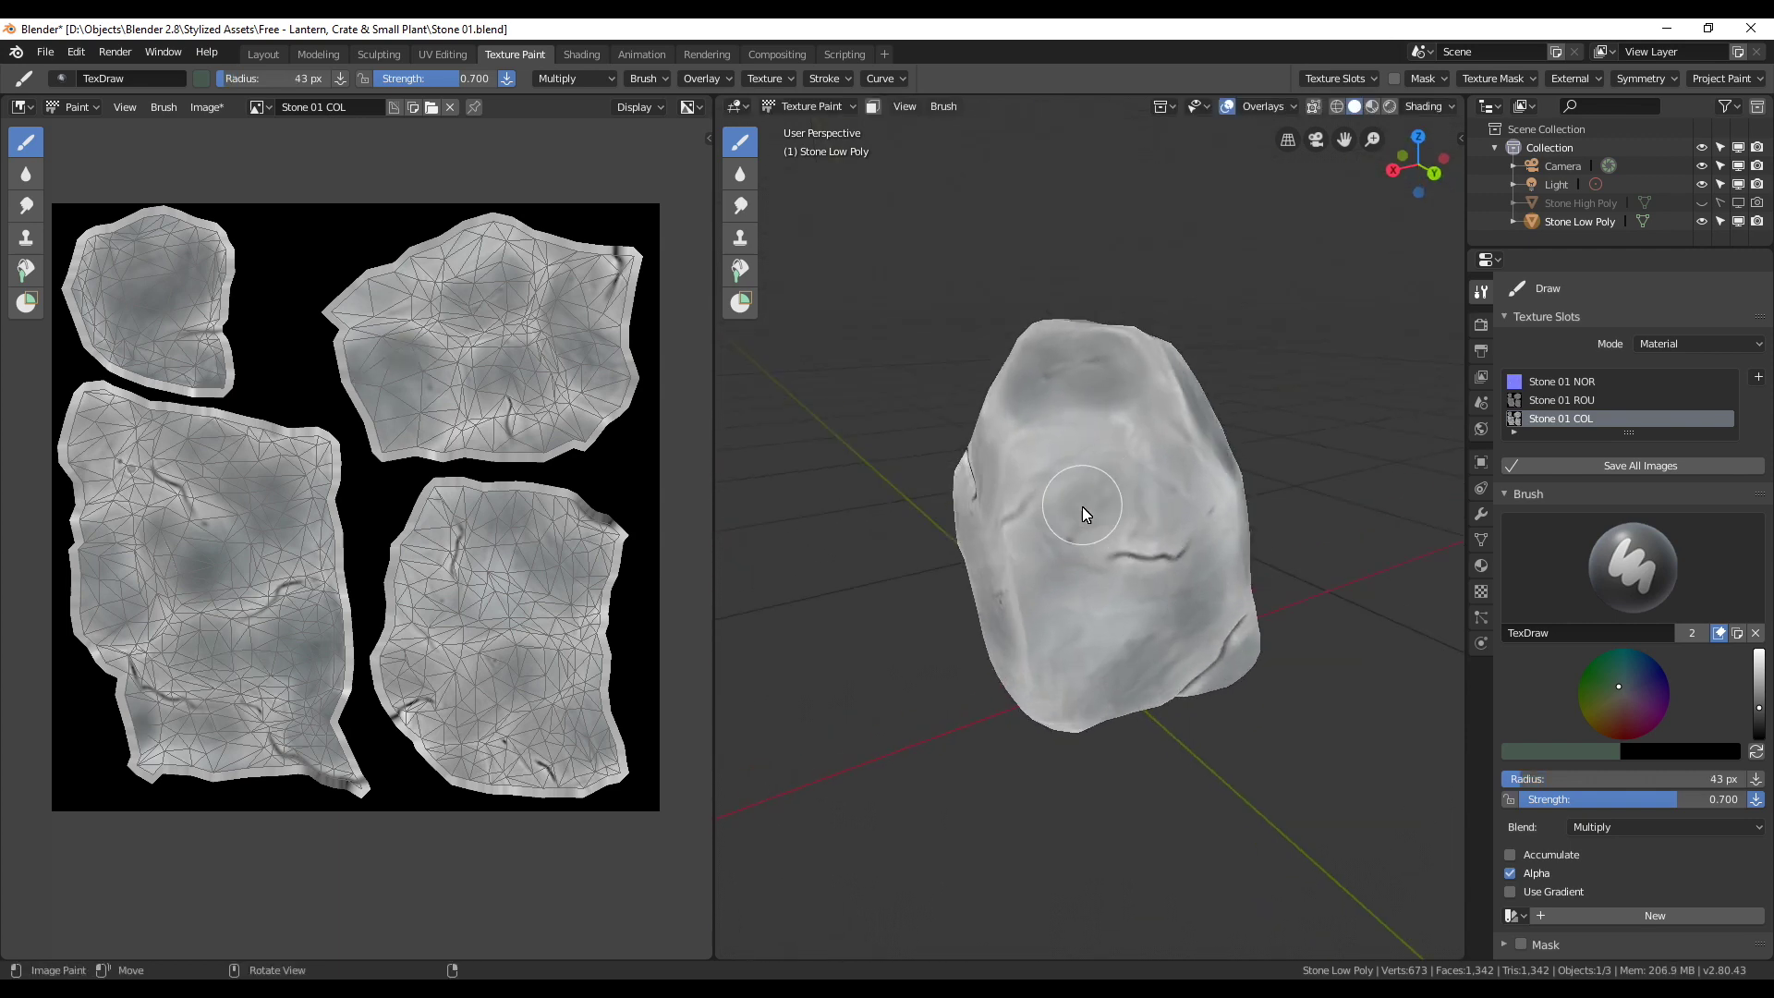
mouse_move(1083, 506)
mouse_down()
mouse_move(1191, 501)
mouse_move(1088, 545)
mouse_move(1173, 555)
mouse_up()
mouse_move(1173, 556)
middle_down()
mouse_move(1183, 669)
mouse_move(1240, 550)
mouse_move(1132, 385)
middle_up()
drag(1131, 378, 1147, 450)
middle_drag(1148, 451, 1108, 407)
Step: Keep painting small 43 px dark marks around the stone
drag(1098, 397, 1044, 488)
middle_drag(1044, 488, 1084, 449)
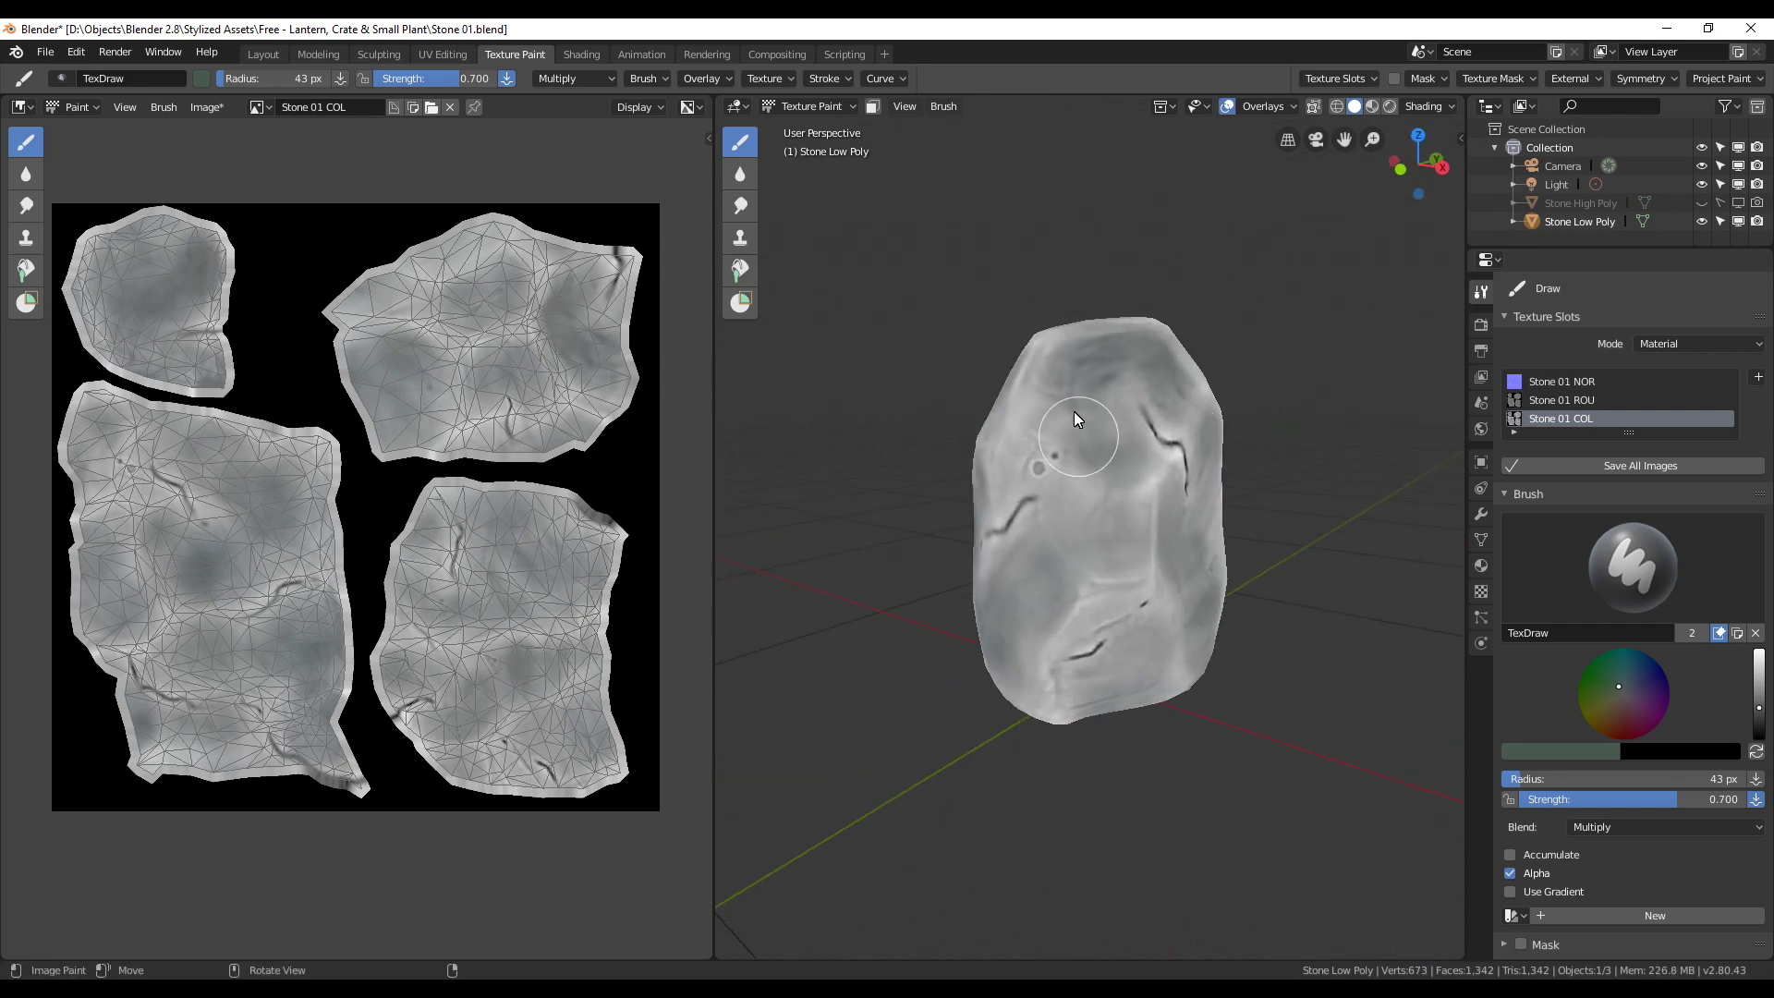
drag(1035, 388, 1048, 588)
middle_drag(1047, 584, 1147, 536)
drag(1148, 535, 1066, 407)
middle_drag(1067, 408, 1083, 466)
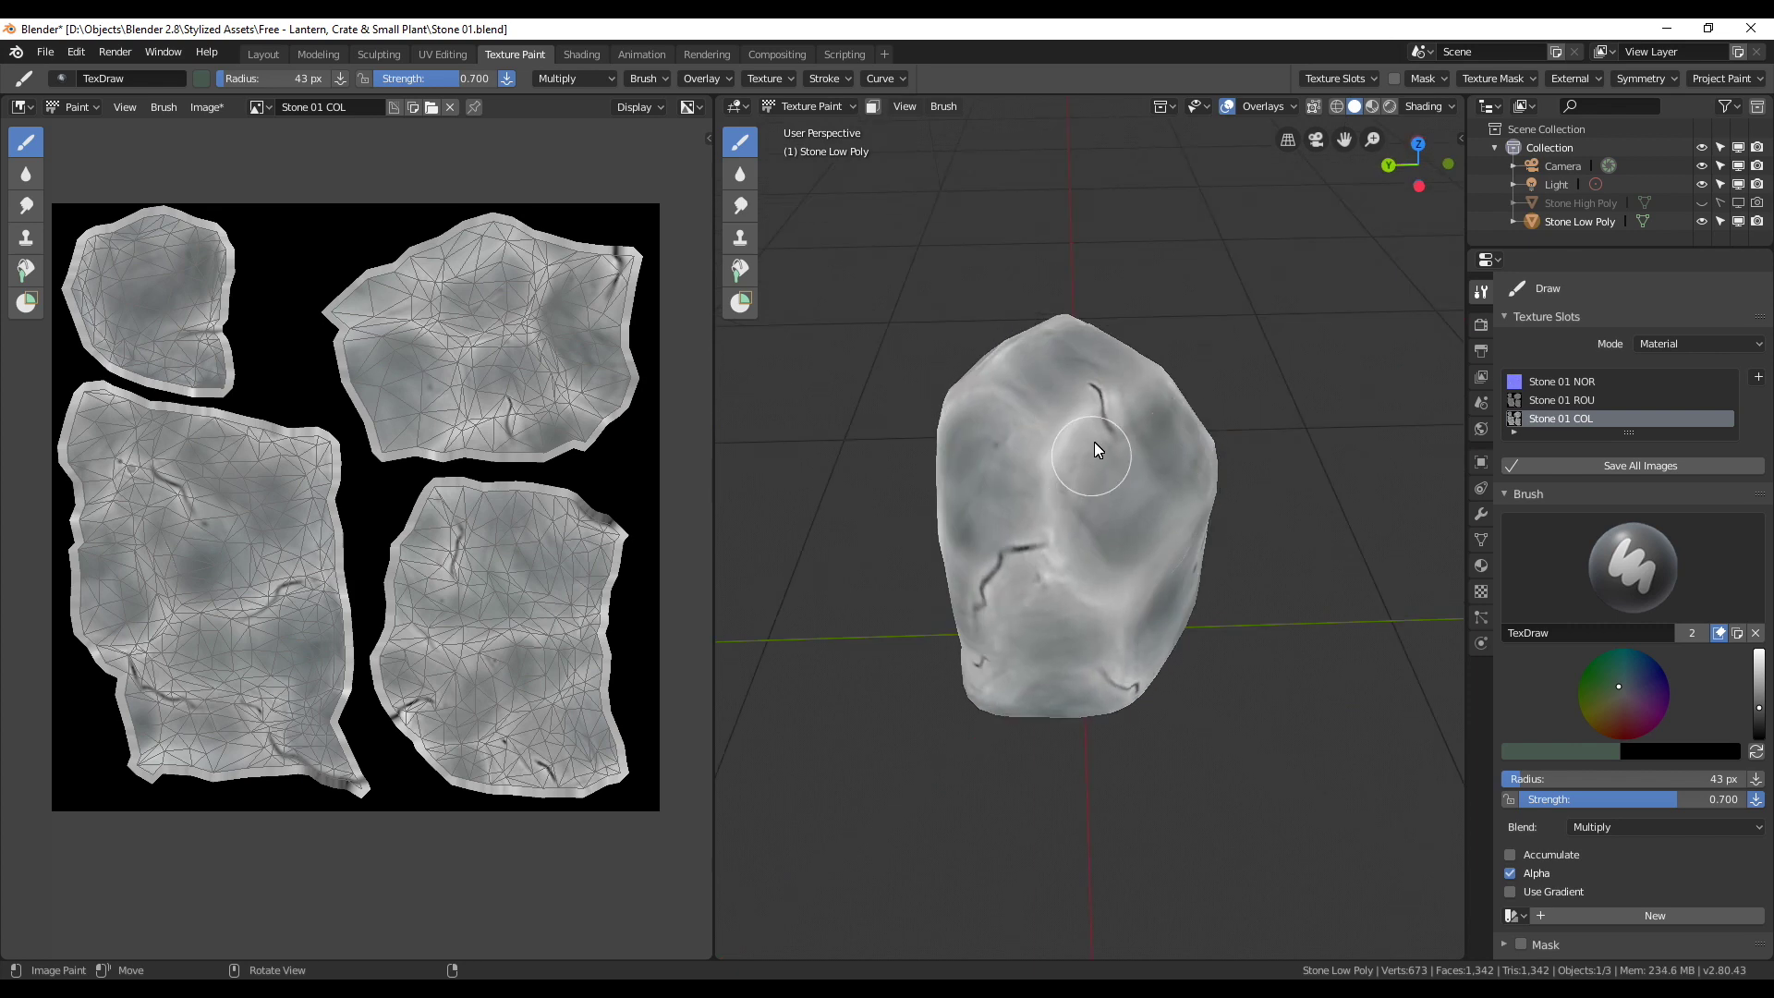
drag(1083, 467, 1059, 550)
middle_drag(1059, 552, 1073, 490)
drag(1074, 492, 1077, 483)
middle_drag(1075, 483, 1095, 514)
drag(1095, 513, 1097, 523)
Step: Shrink the brush to 21 px and paint fine dark marks on the stone
key(f)
click(1118, 486)
mouse_move(1118, 485)
middle_down()
mouse_move(1064, 446)
mouse_move(1119, 445)
middle_up()
drag(1118, 445, 1155, 512)
mouse_move(903, 559)
middle_down()
mouse_move(1117, 368)
mouse_move(1135, 553)
middle_up()
drag(1136, 553, 1127, 449)
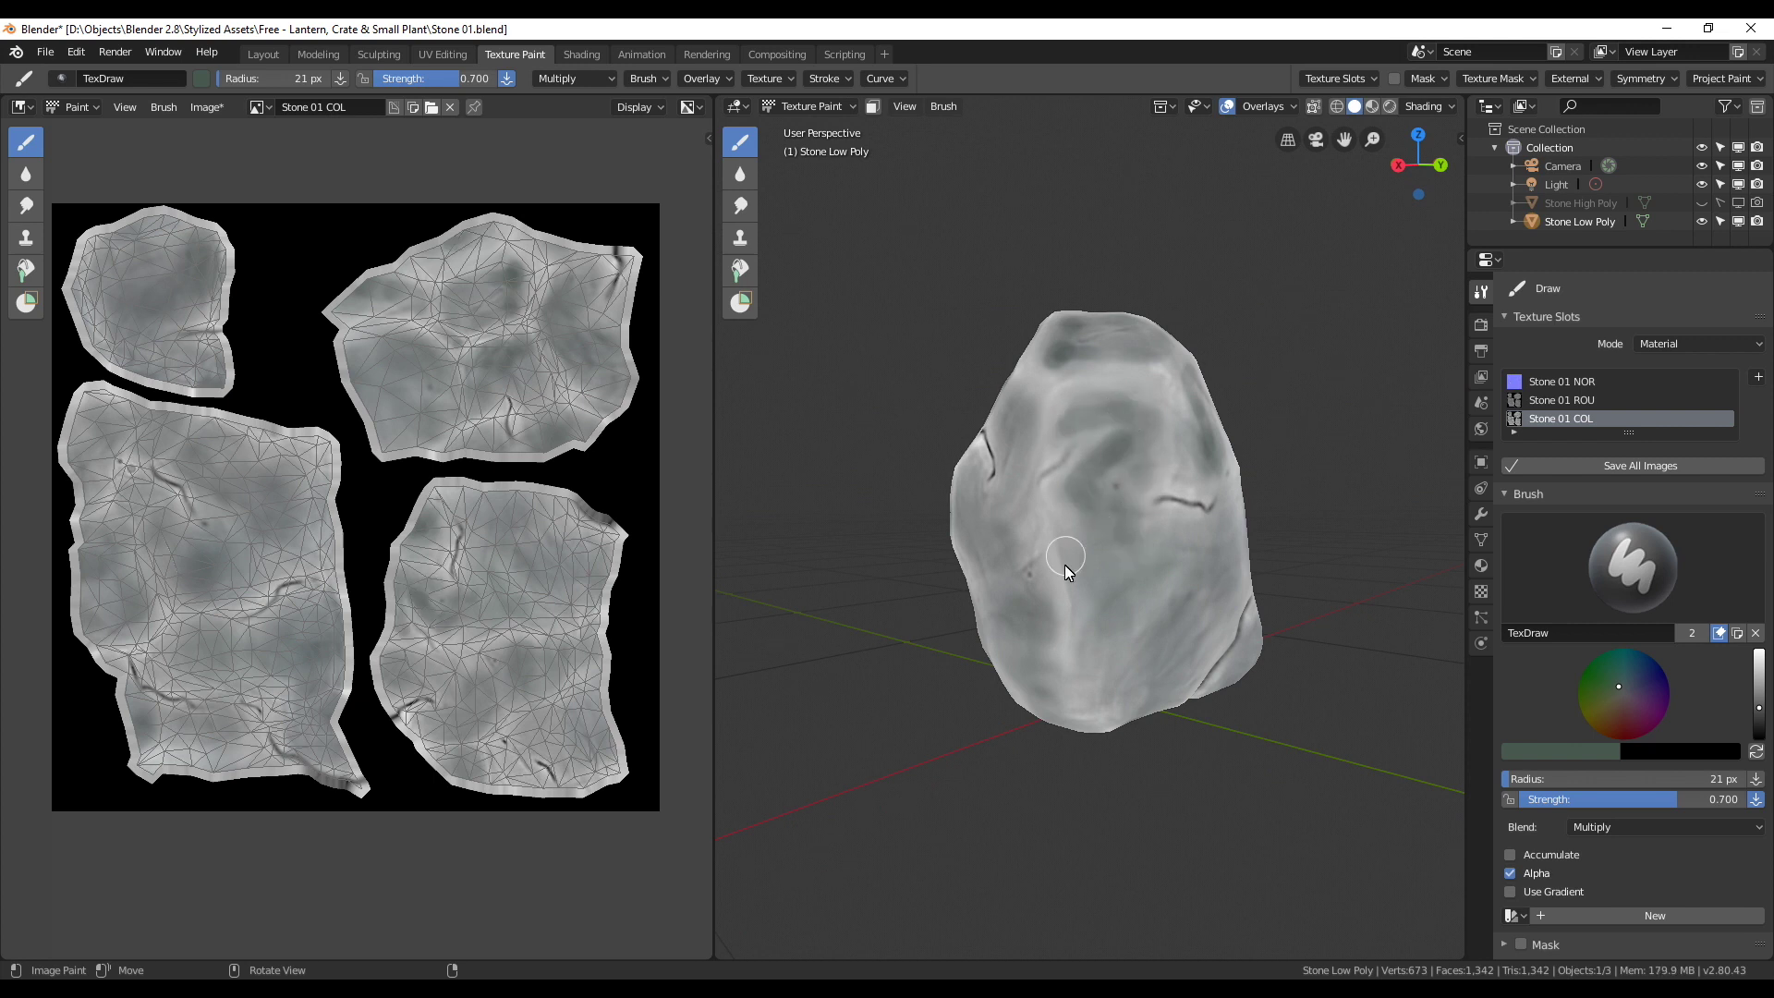
Step: Enlarge the brush to 45 px and paint broader dark strokes around the stone
key(f)
middle_drag(1127, 449, 1075, 562)
drag(1075, 562, 1038, 495)
middle_drag(1039, 495, 1163, 688)
mouse_move(1163, 689)
mouse_down()
mouse_move(1116, 471)
mouse_move(1146, 406)
mouse_up()
middle_drag(1146, 406, 1114, 515)
drag(1114, 513, 1141, 614)
mouse_move(1141, 613)
middle_down()
mouse_move(1145, 537)
mouse_move(1152, 663)
middle_up()
mouse_move(1152, 664)
mouse_down()
mouse_move(1149, 576)
mouse_move(1136, 653)
mouse_up()
mouse_move(1136, 651)
middle_down()
mouse_move(1190, 422)
mouse_move(1118, 653)
middle_up()
mouse_move(1119, 651)
mouse_down()
mouse_move(1052, 627)
mouse_move(1136, 620)
mouse_up()
middle_drag(1138, 619, 1124, 486)
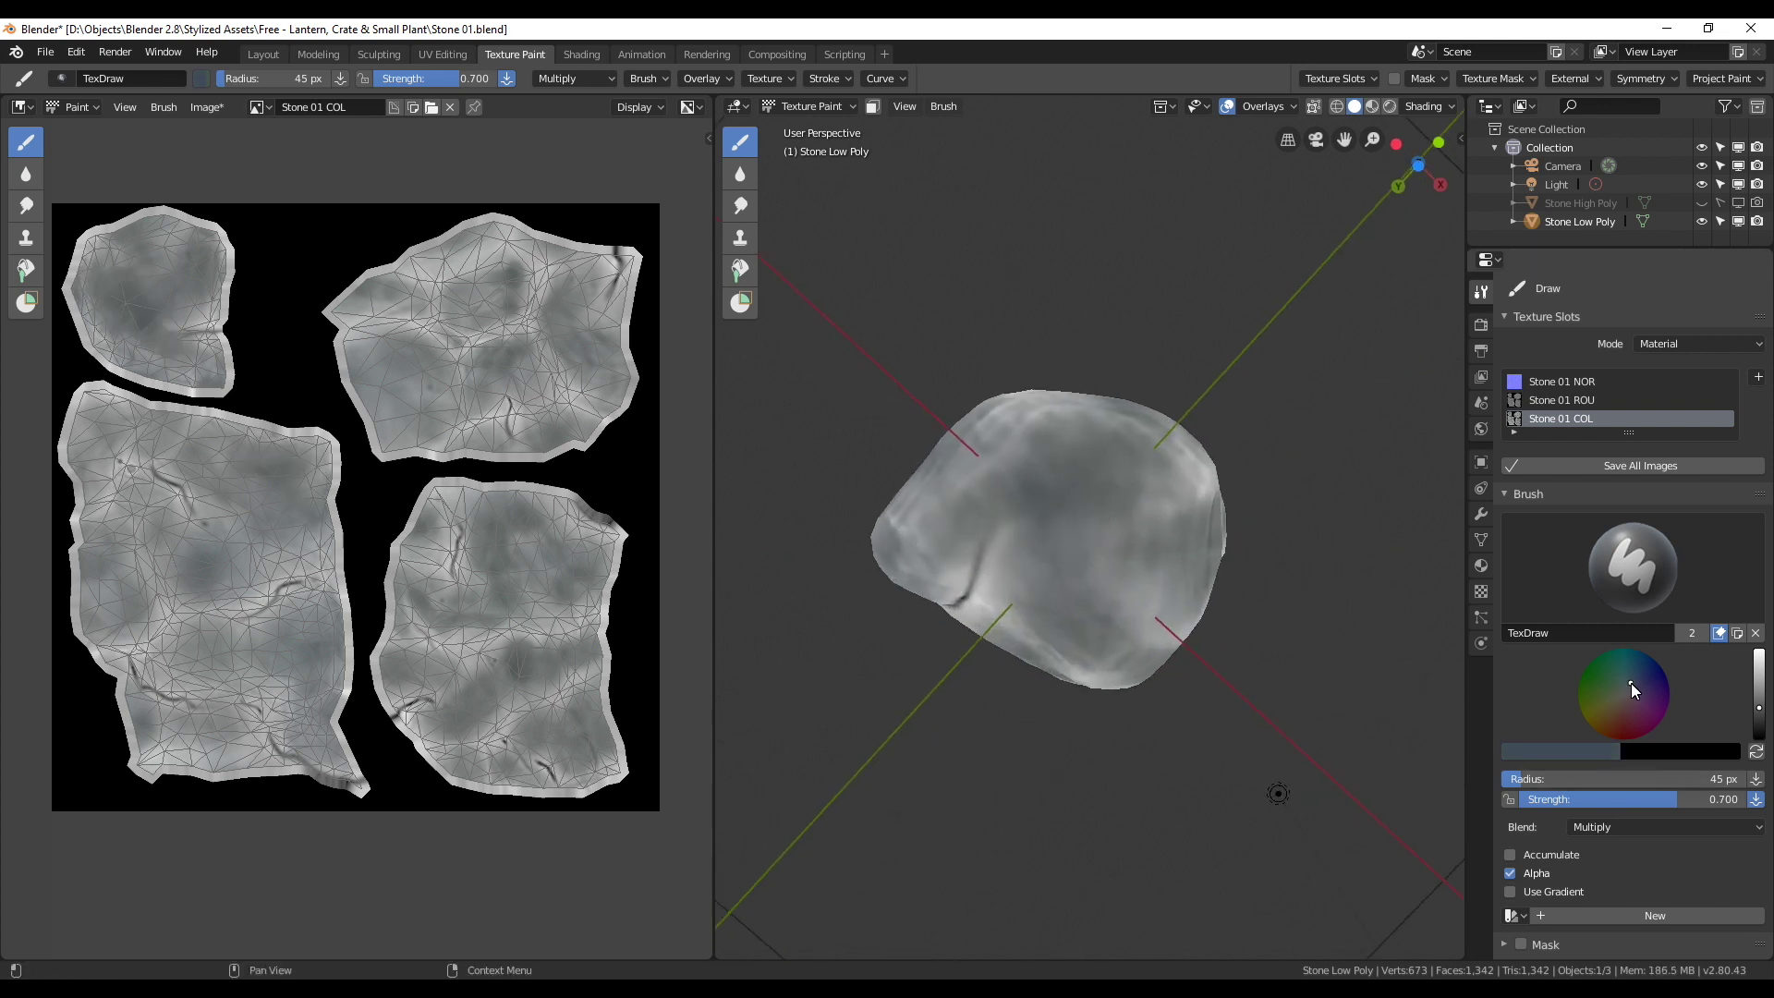
drag(1131, 594, 1084, 587)
Step: Enlarge the brush to 85 px and paint broad dark patches on the stone
key(f)
click(1148, 533)
middle_drag(1147, 534, 1031, 656)
drag(1029, 656, 1095, 452)
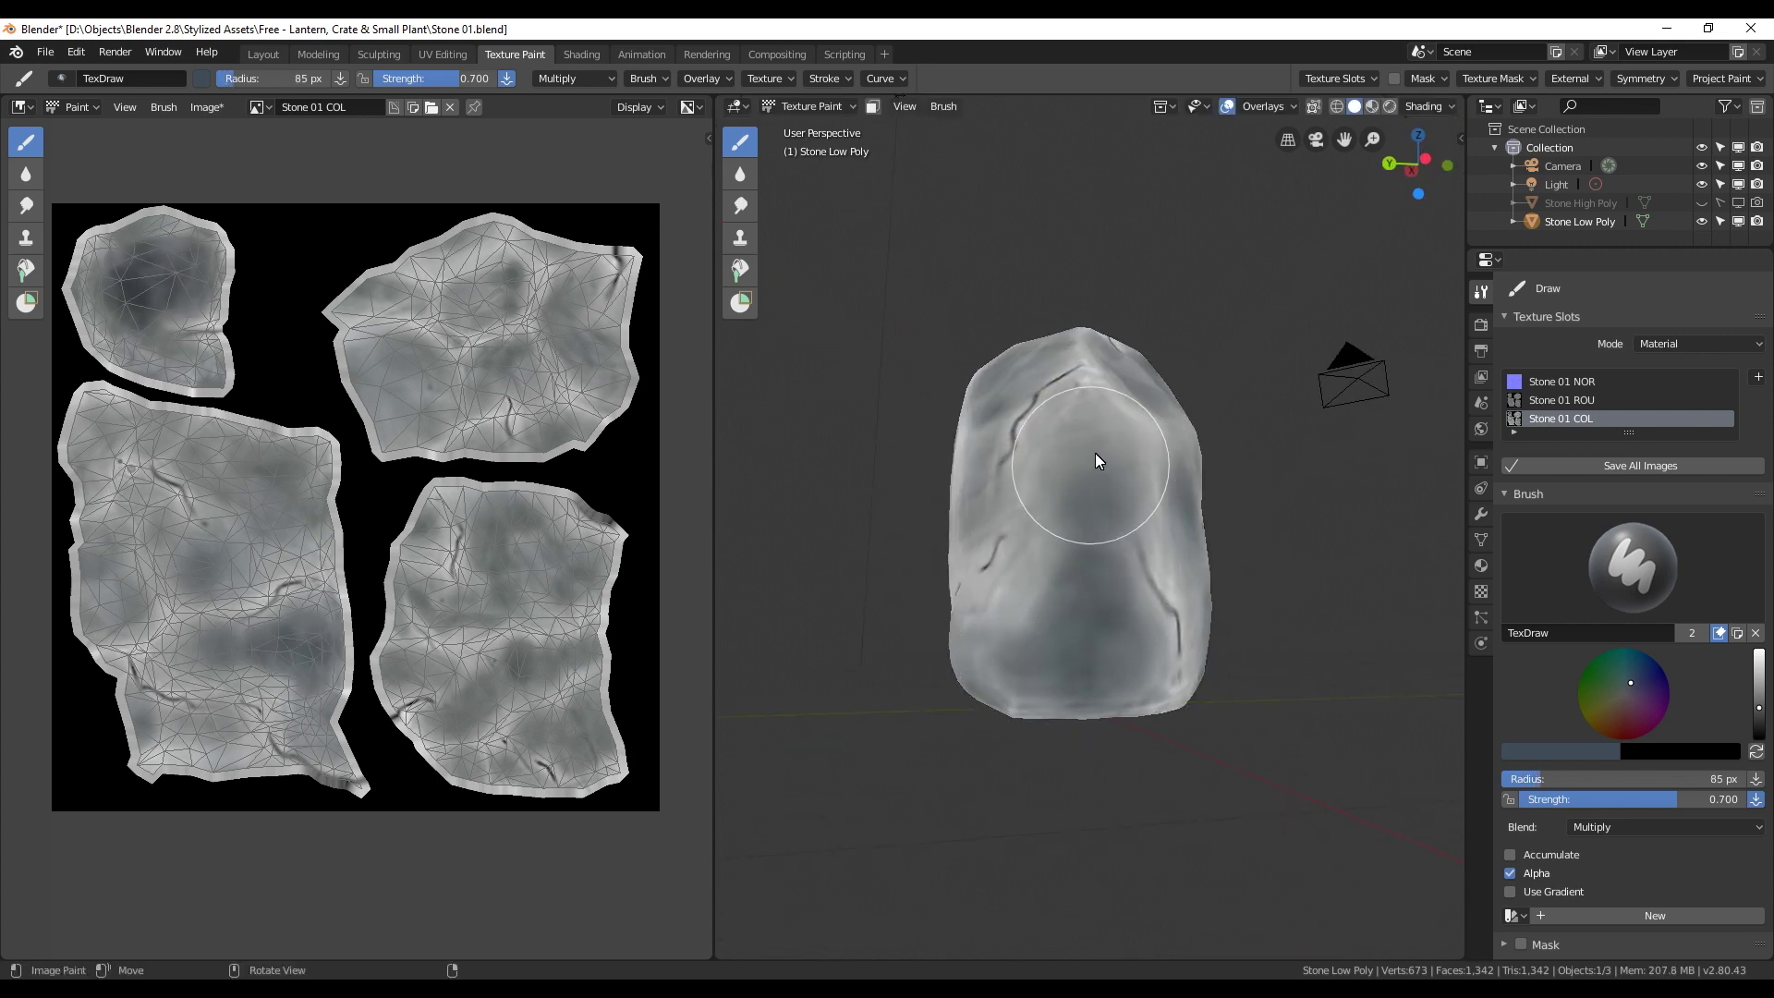
middle_drag(1095, 452, 1059, 485)
drag(1058, 485, 1146, 505)
mouse_move(1146, 507)
middle_down()
mouse_move(1044, 539)
mouse_move(1127, 535)
mouse_move(1060, 449)
mouse_move(1105, 452)
mouse_move(1073, 534)
middle_up()
Step: Shrink the brush to 45 px and paint dark strokes on several faces
key(f)
click(1058, 450)
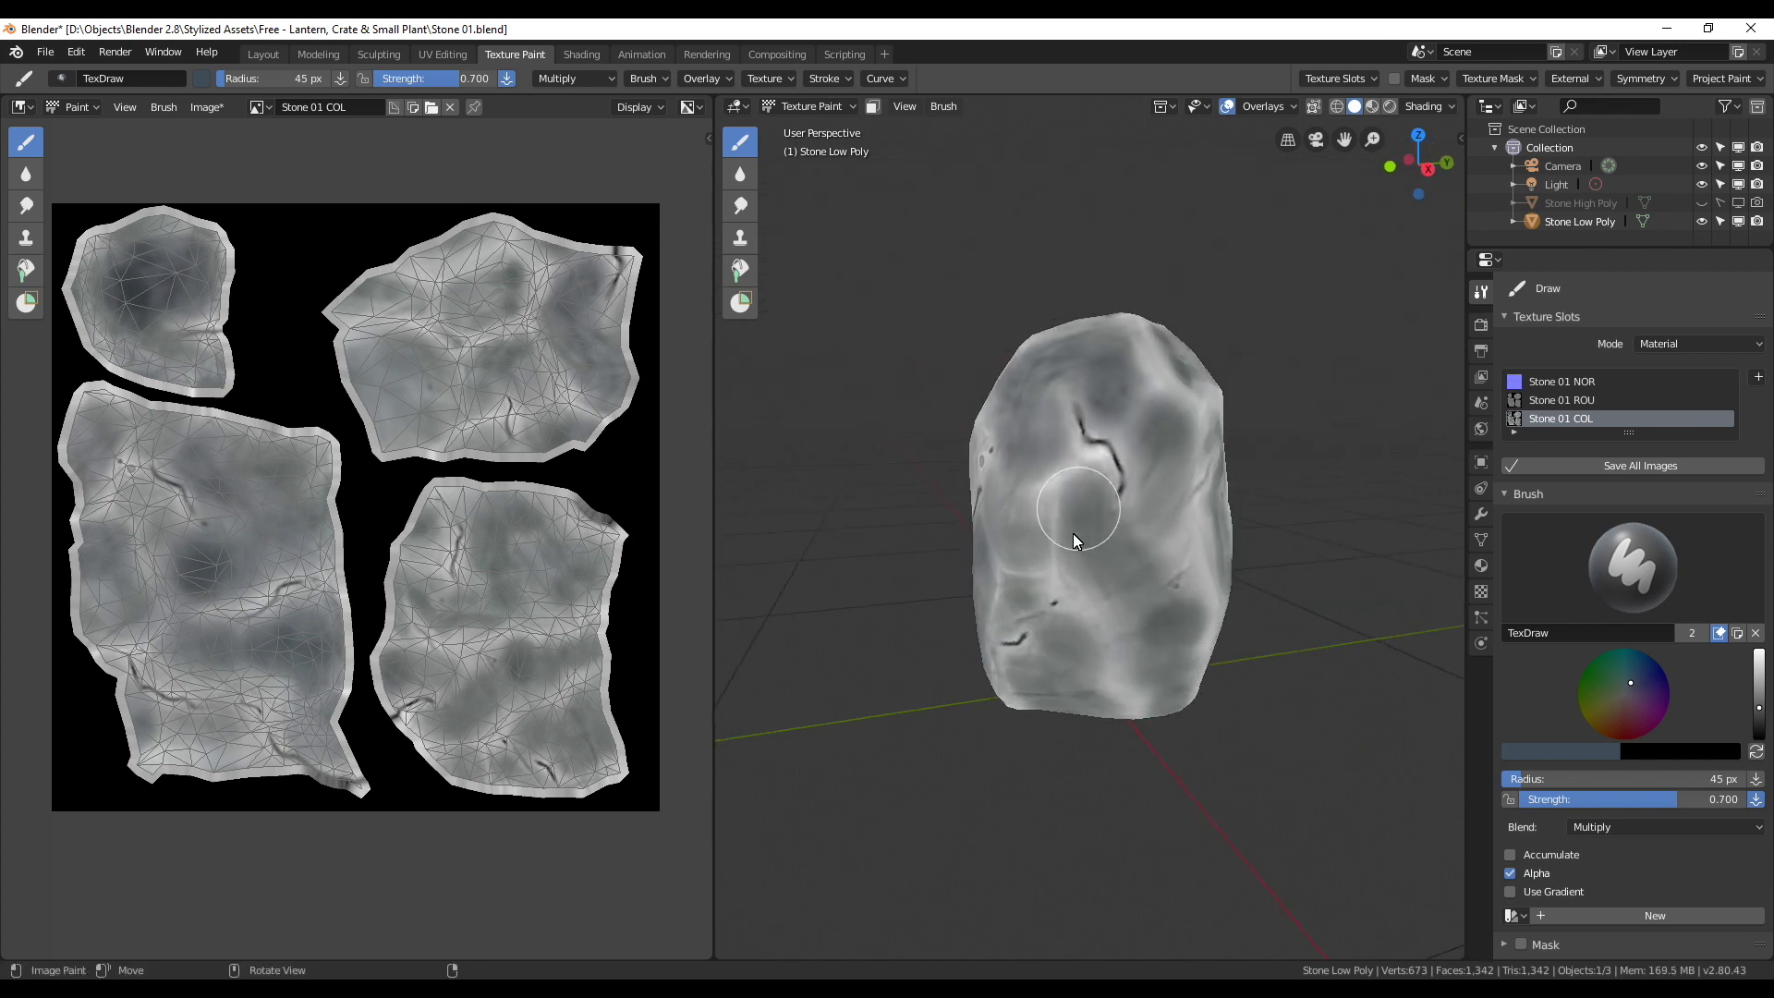
drag(1073, 534, 1181, 614)
middle_drag(1182, 614, 1072, 606)
mouse_move(1071, 606)
mouse_down()
mouse_move(1127, 470)
mouse_move(1104, 424)
mouse_move(1125, 621)
mouse_up()
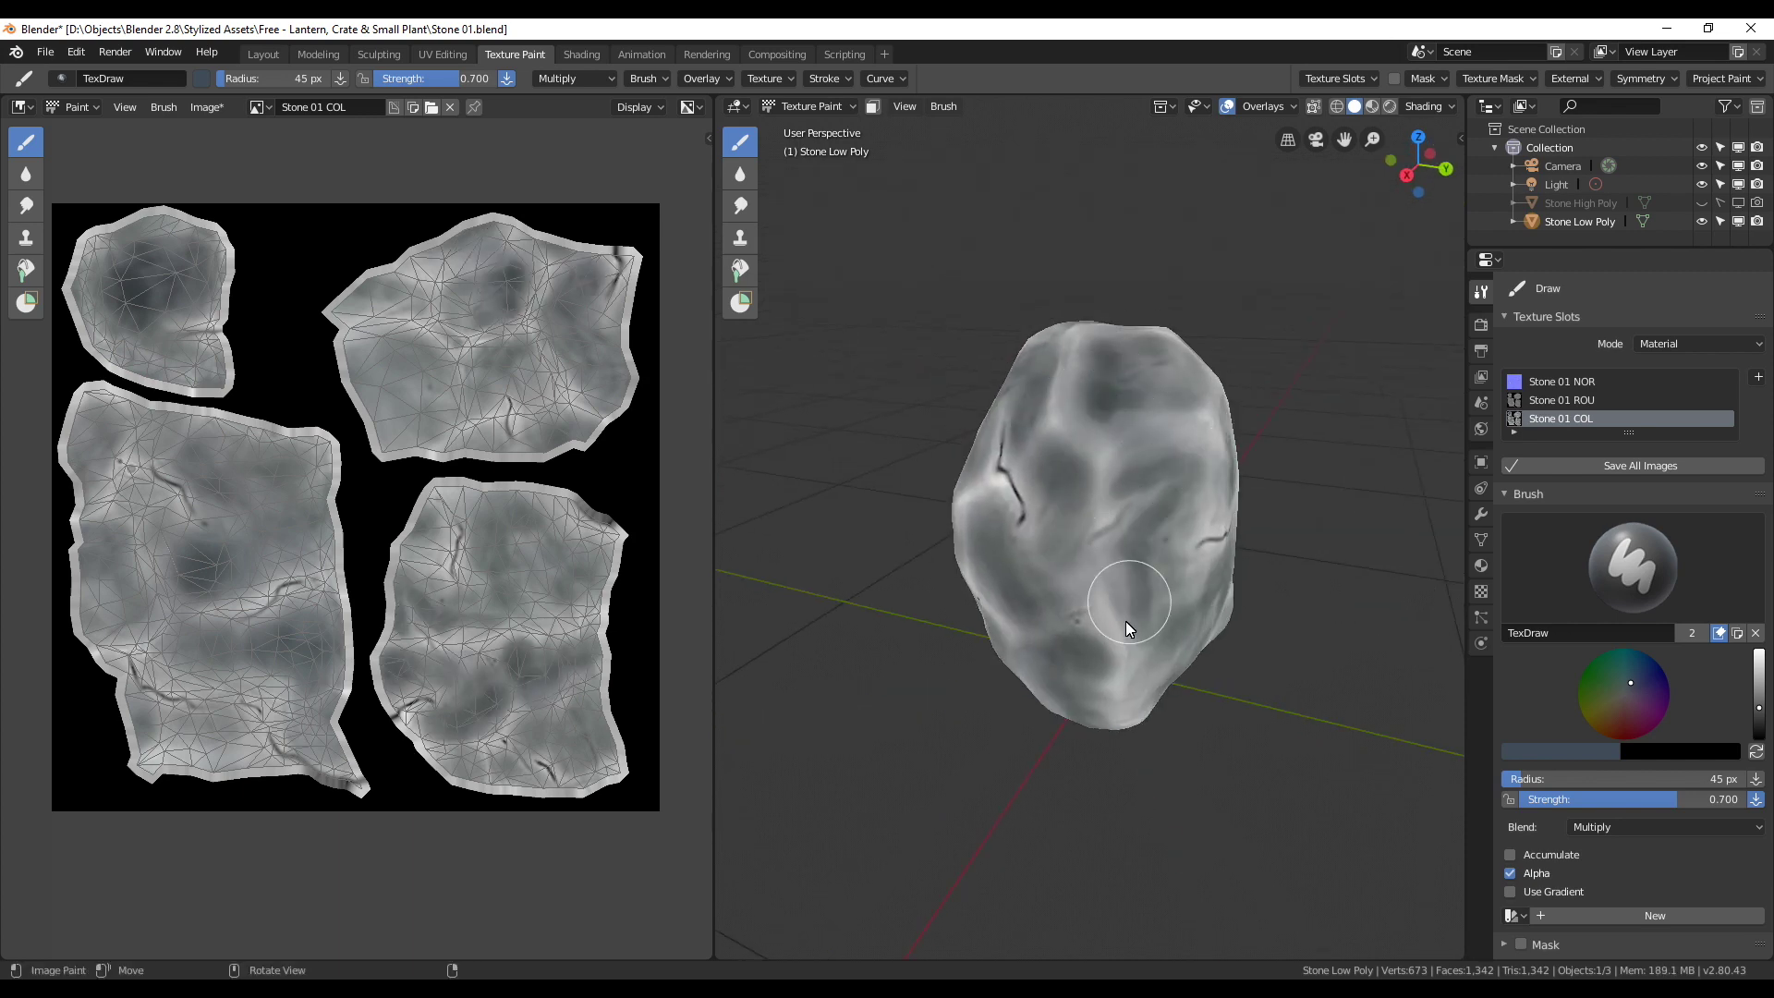
middle_drag(1125, 622, 1109, 564)
drag(1110, 564, 1122, 514)
middle_drag(1121, 514, 1077, 578)
drag(1077, 578, 1133, 692)
Step: Add dark 45 px strokes to the stone's taller face
mouse_move(1134, 690)
middle_down()
mouse_move(1130, 414)
mouse_move(1109, 425)
middle_up()
drag(1109, 425, 1138, 587)
middle_drag(1137, 588, 1127, 415)
drag(1128, 416, 1122, 384)
middle_drag(1121, 385, 1102, 359)
drag(1102, 359, 1146, 417)
middle_drag(1147, 416, 1081, 459)
Step: Dab more darker grey over the remaining faces of the stone
drag(1081, 459, 1072, 490)
middle_drag(1072, 489, 1087, 534)
drag(1087, 533, 1062, 599)
middle_drag(1064, 600, 1052, 650)
drag(1051, 650, 1069, 536)
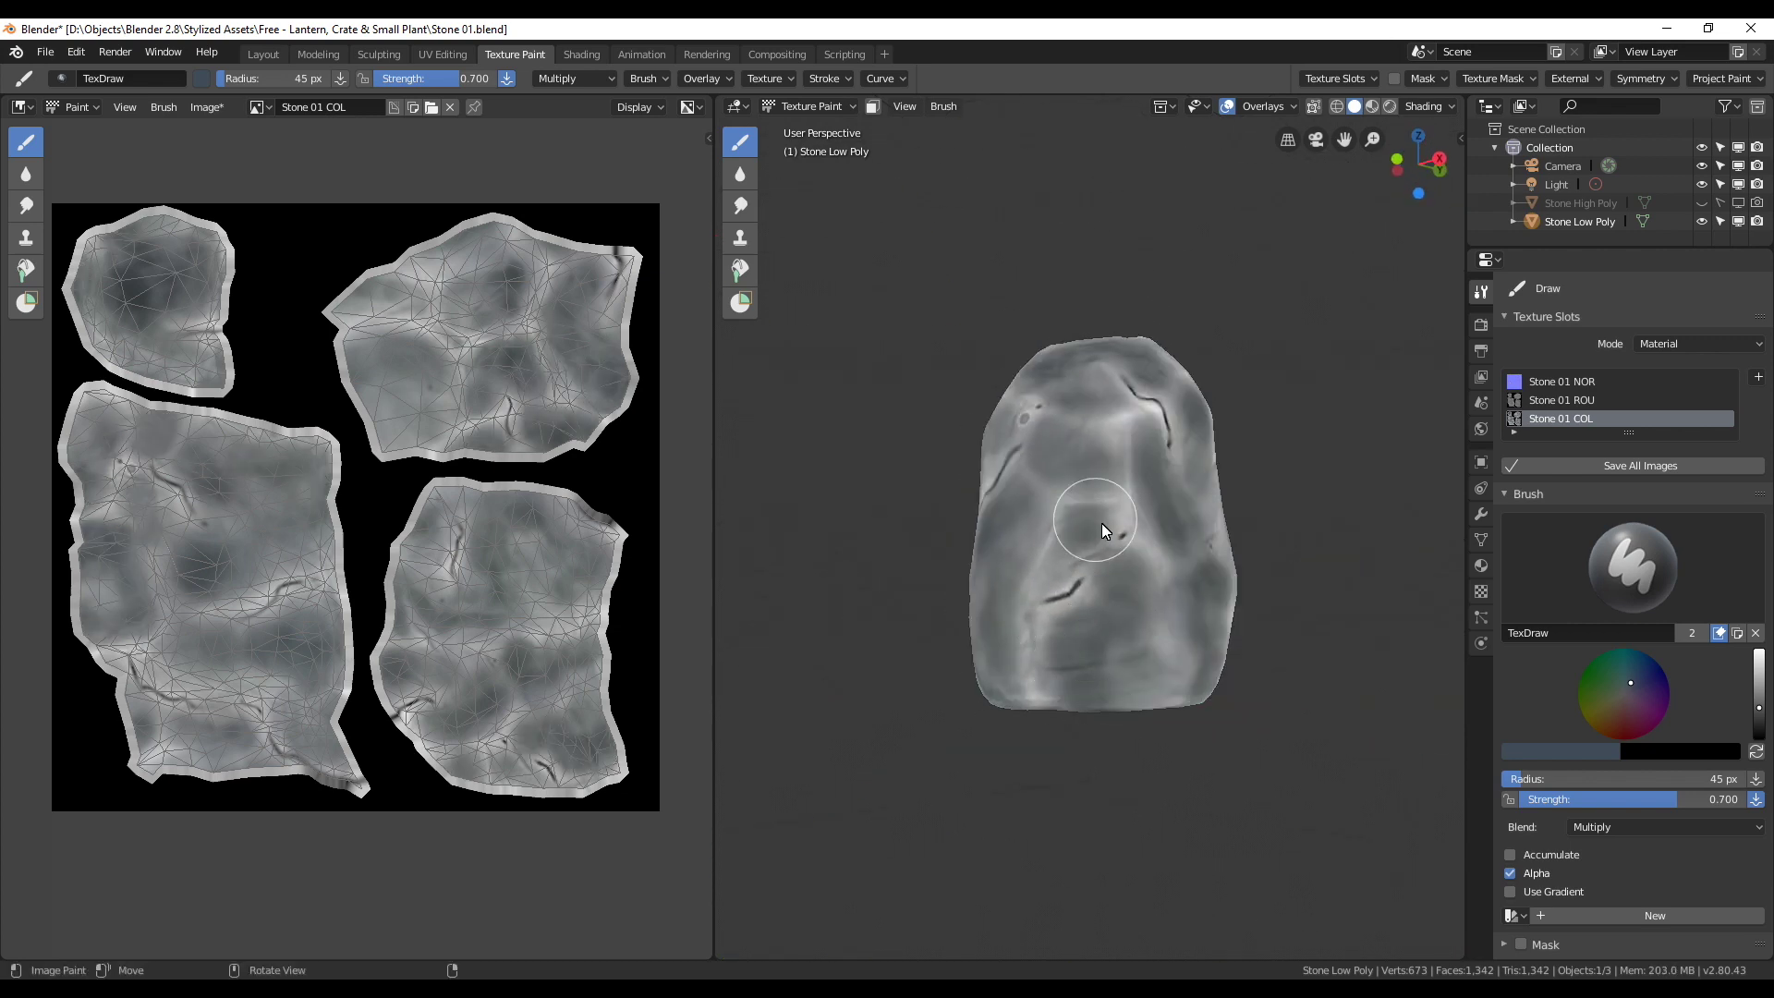
middle_drag(1069, 536, 1118, 655)
drag(1118, 655, 1122, 710)
middle_drag(1123, 711, 1056, 663)
Step: Pick an even darker grey, set the brush to 95 px, and paint broad strokes
drag(1056, 664, 1125, 683)
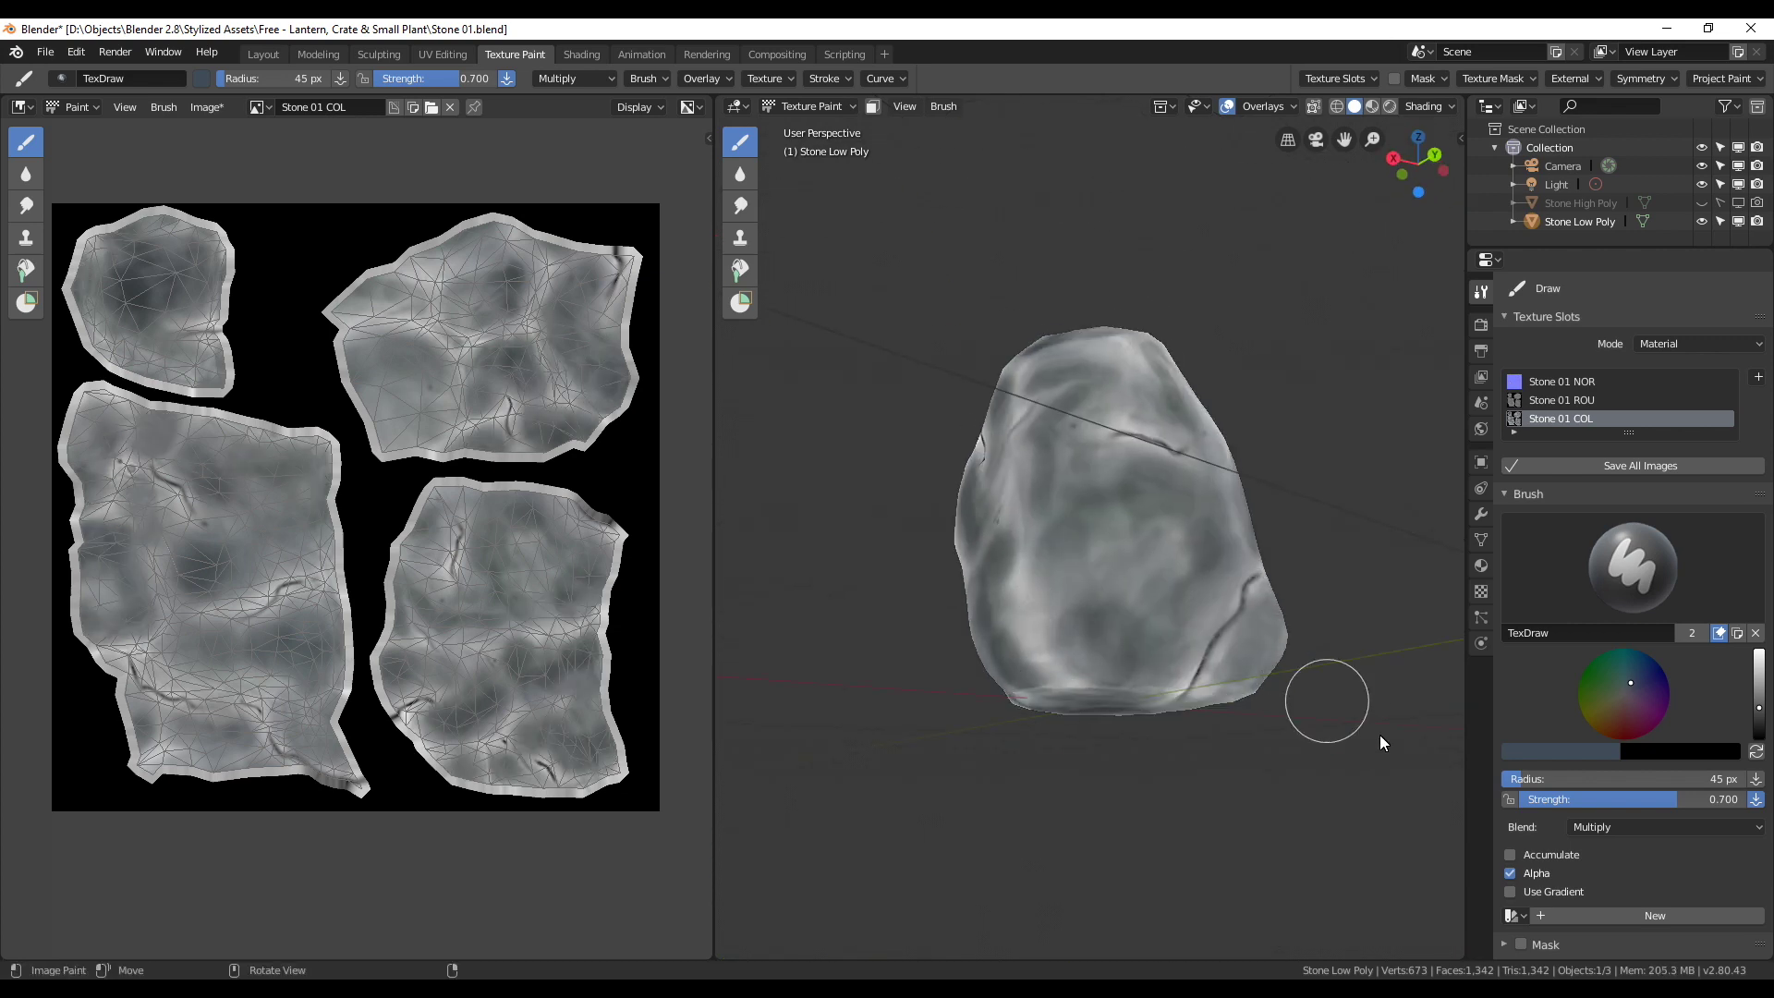
click(1760, 725)
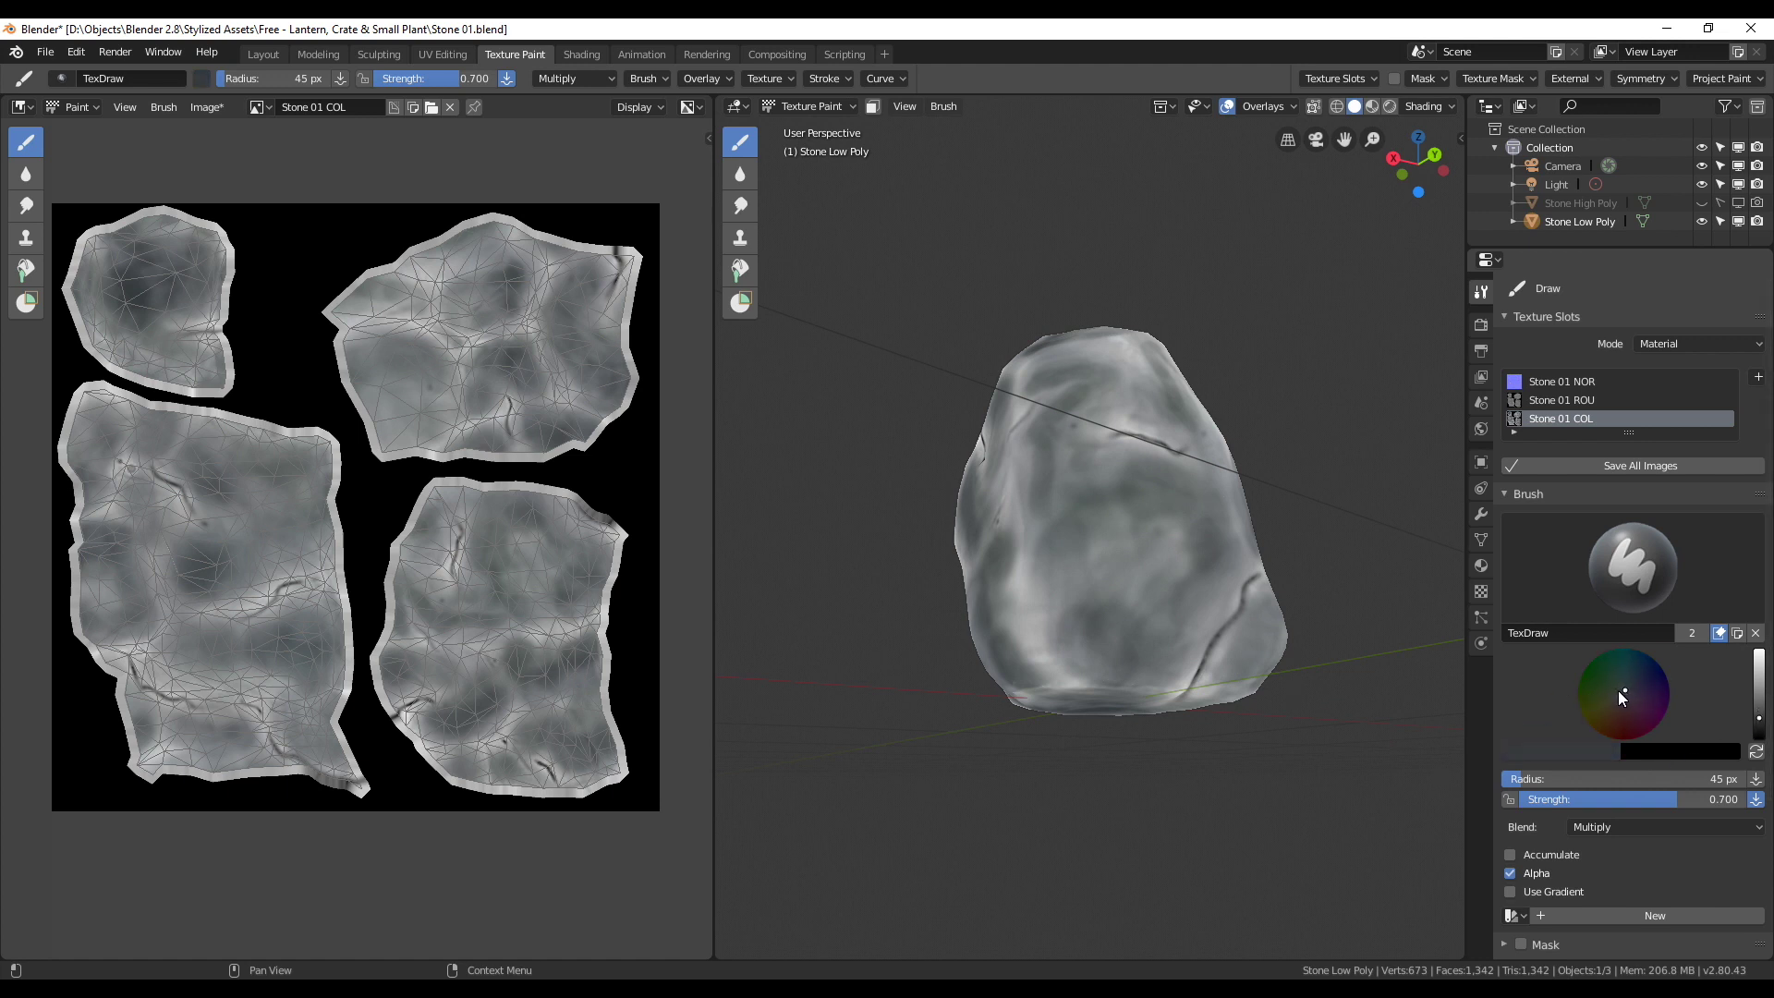
key(f)
click(1044, 676)
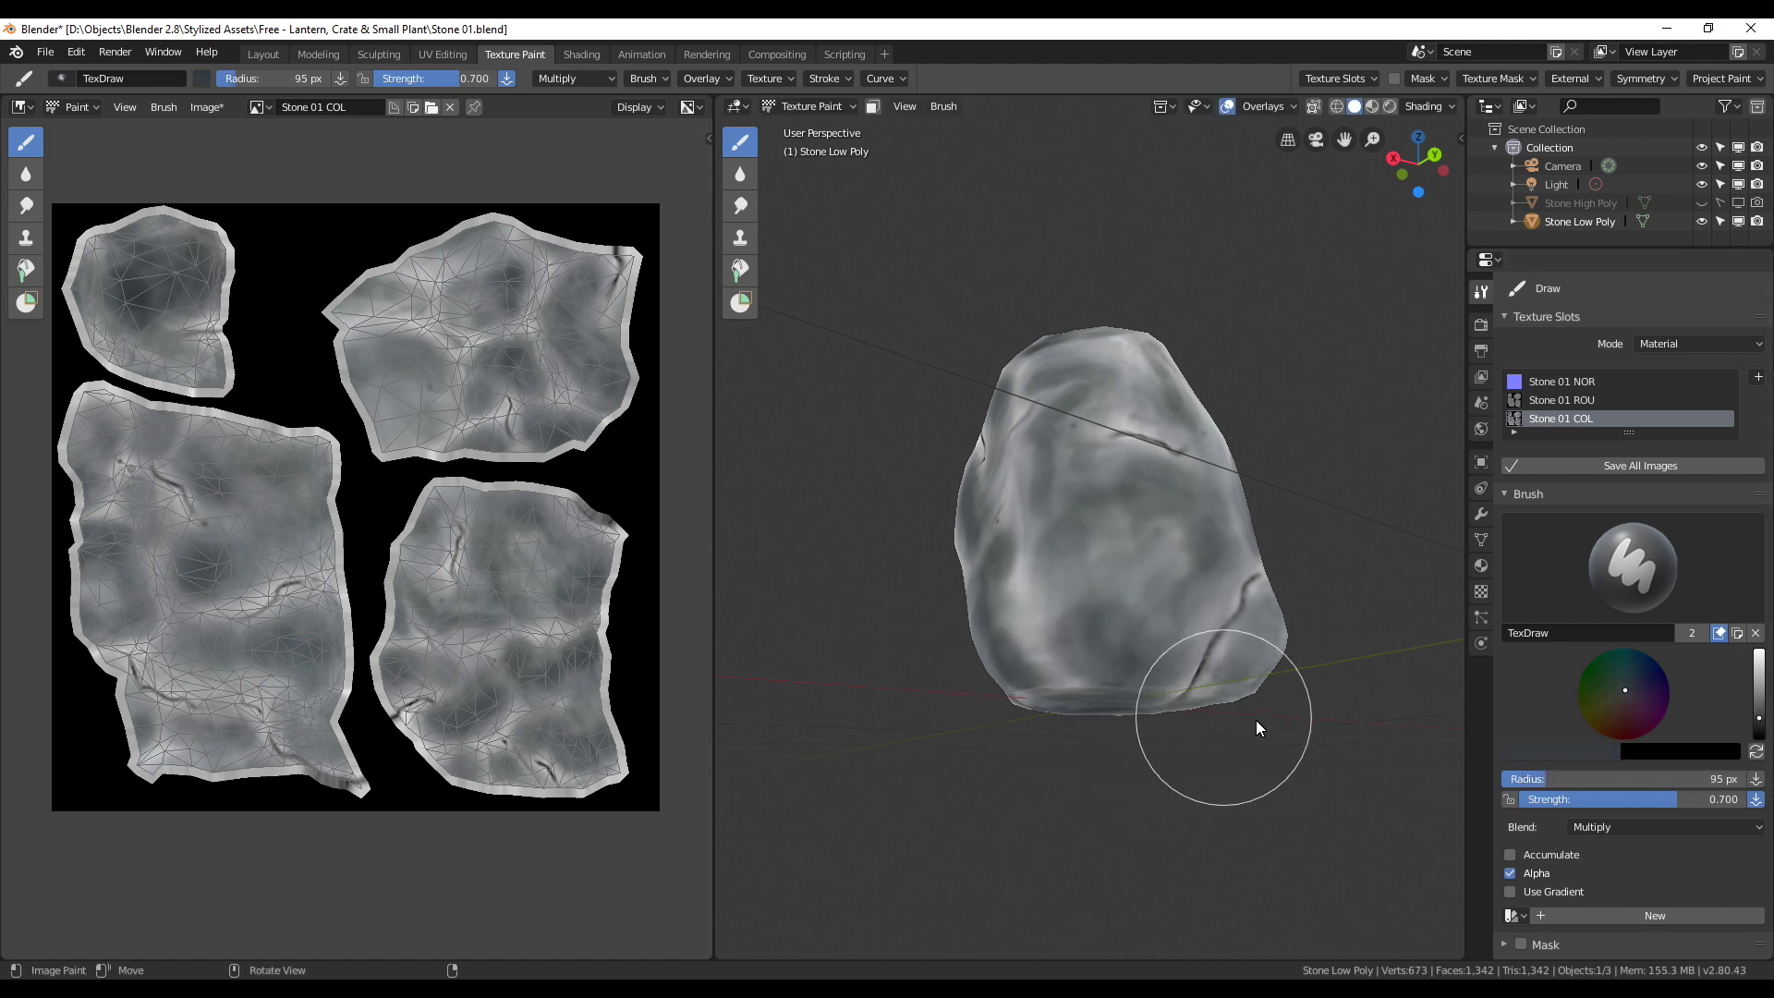
drag(1239, 719, 1201, 712)
middle_drag(1202, 711, 1148, 703)
mouse_move(1148, 703)
mouse_down()
mouse_move(1086, 699)
mouse_move(1085, 684)
mouse_up()
middle_drag(1086, 684, 1155, 676)
mouse_move(1155, 675)
mouse_down()
mouse_move(1213, 688)
mouse_move(1204, 707)
mouse_up()
mouse_move(1204, 707)
middle_down()
mouse_move(1101, 723)
mouse_move(1071, 706)
middle_up()
drag(1069, 706, 1128, 711)
mouse_move(1126, 711)
middle_down()
mouse_move(1189, 716)
mouse_move(1154, 676)
middle_up()
mouse_move(1154, 675)
mouse_down()
mouse_move(981, 507)
mouse_move(1022, 447)
mouse_up()
Step: Save the painted Stone COL texture image with Alt+S
key(shift+s)
mouse_move(1021, 448)
middle_down()
mouse_move(1206, 714)
mouse_move(1160, 582)
mouse_move(1247, 675)
mouse_move(1190, 733)
mouse_move(1248, 763)
mouse_move(1382, 726)
mouse_move(1365, 708)
mouse_move(1271, 738)
mouse_move(1353, 710)
mouse_move(1301, 799)
middle_up()
key(alt+s)
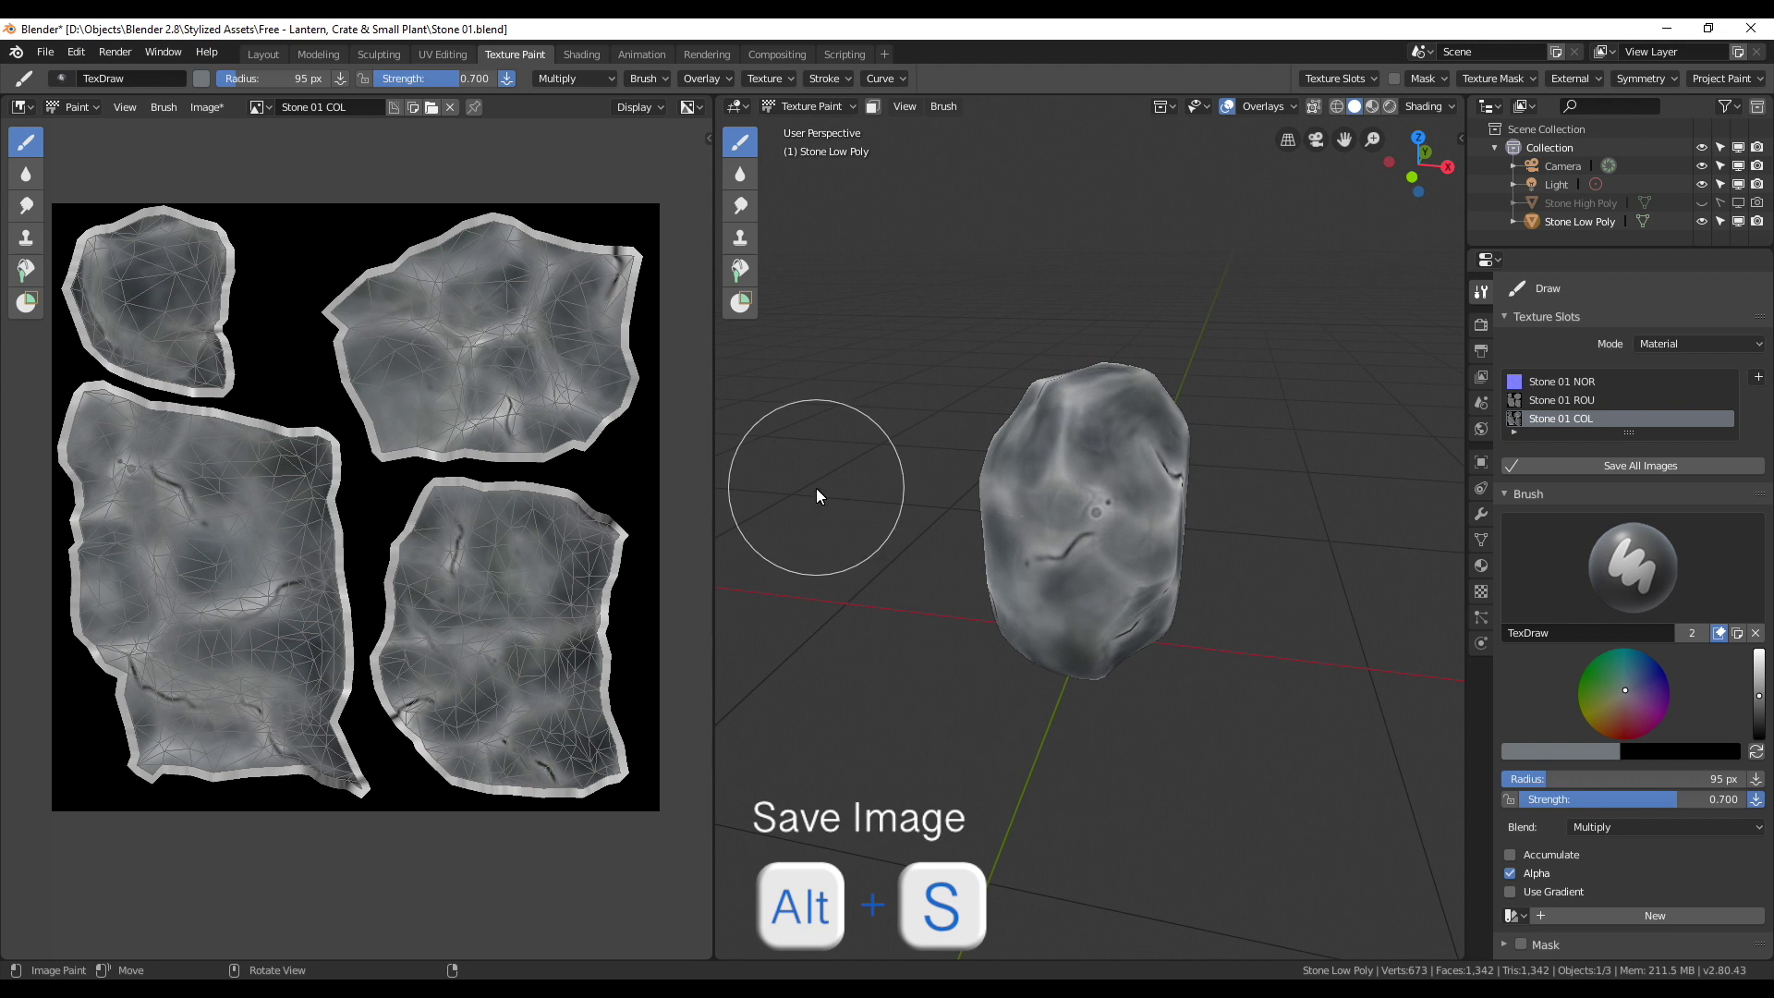
Step: Show rendered shading without overlays and set the render engine to Eevee
click(1390, 107)
click(1206, 107)
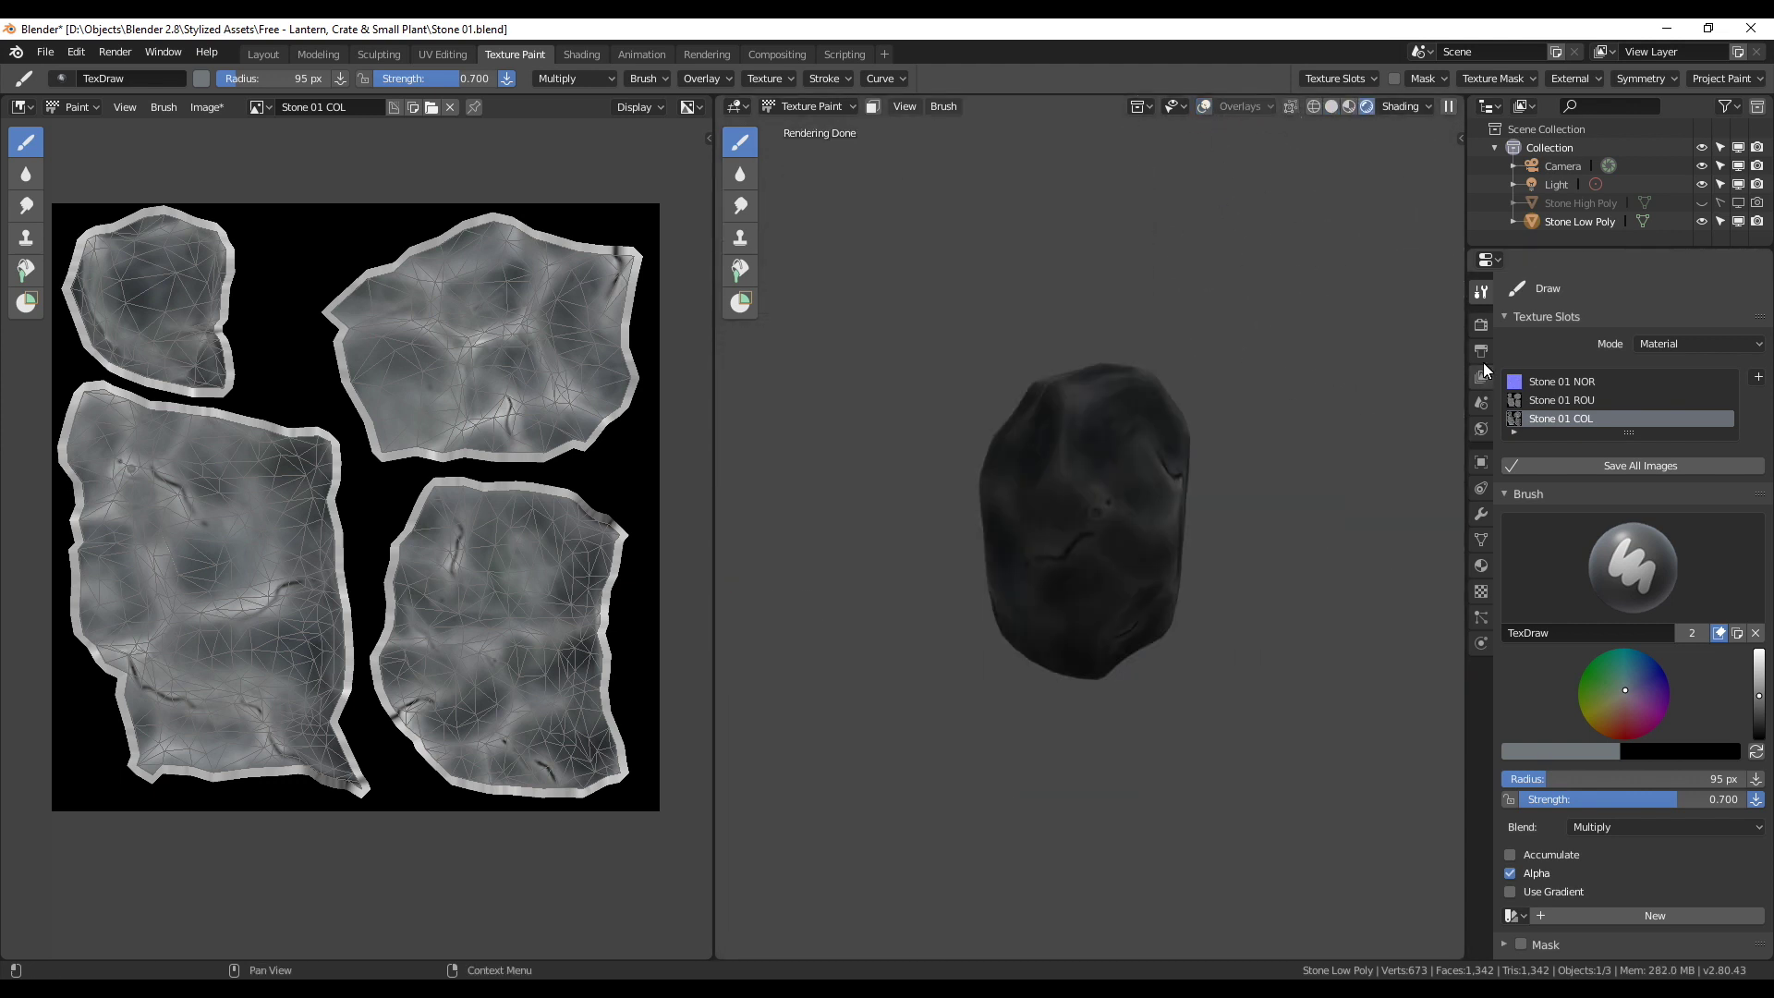
click(1482, 325)
click(1674, 290)
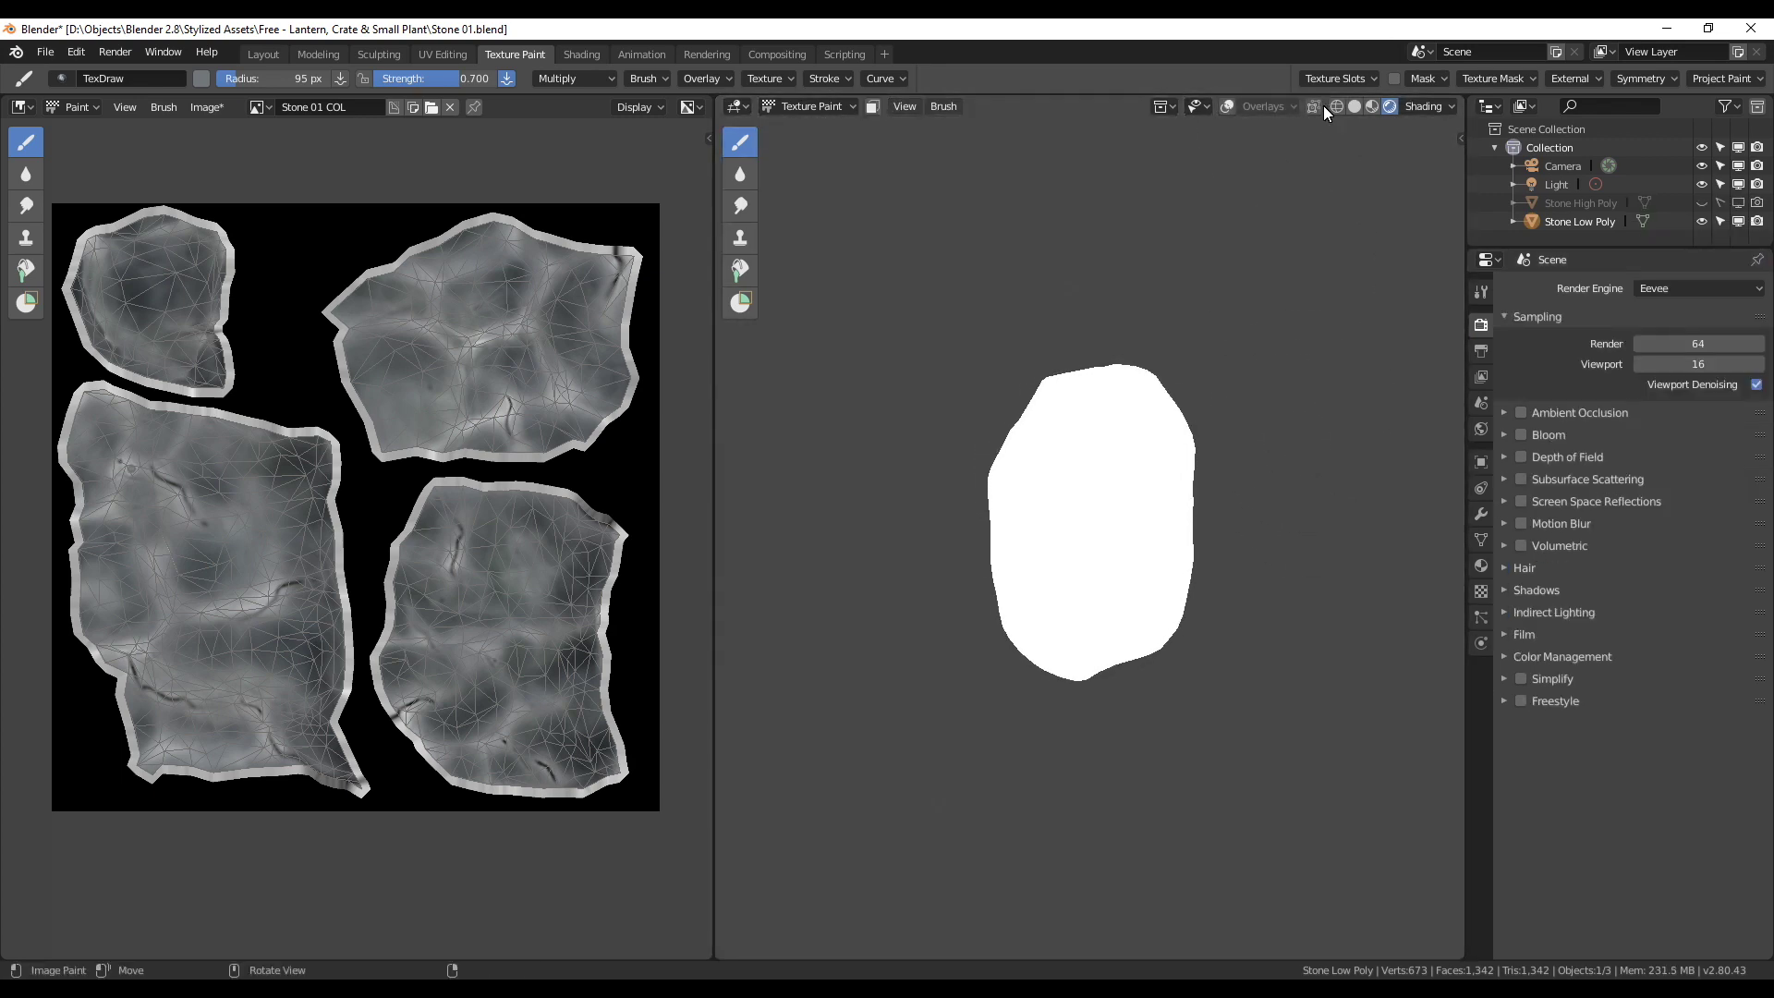
click(1373, 106)
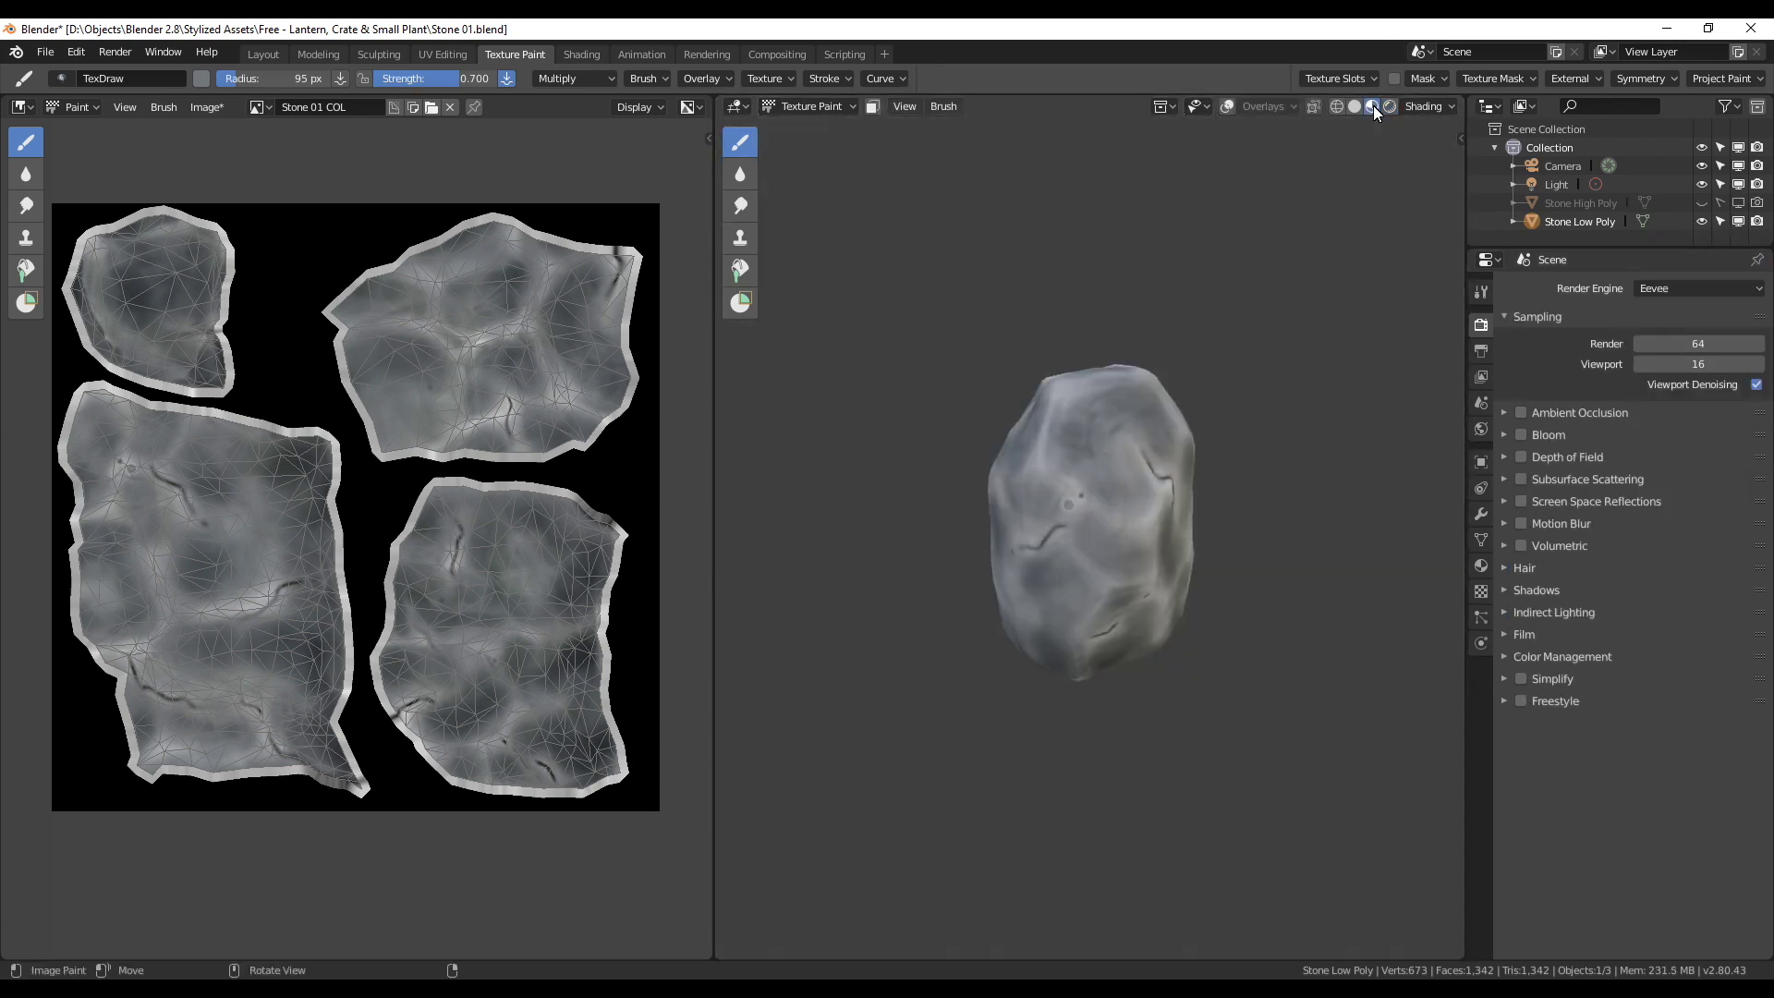
Step: Preview the painted stone in Material Preview shading and orbit to inspect it
click(1389, 111)
mouse_move(1138, 352)
middle_down()
mouse_move(1158, 354)
mouse_move(974, 384)
mouse_move(1107, 412)
mouse_move(1287, 379)
middle_up()
mouse_move(1358, 279)
middle_down()
mouse_move(1261, 361)
mouse_move(1278, 401)
middle_up()
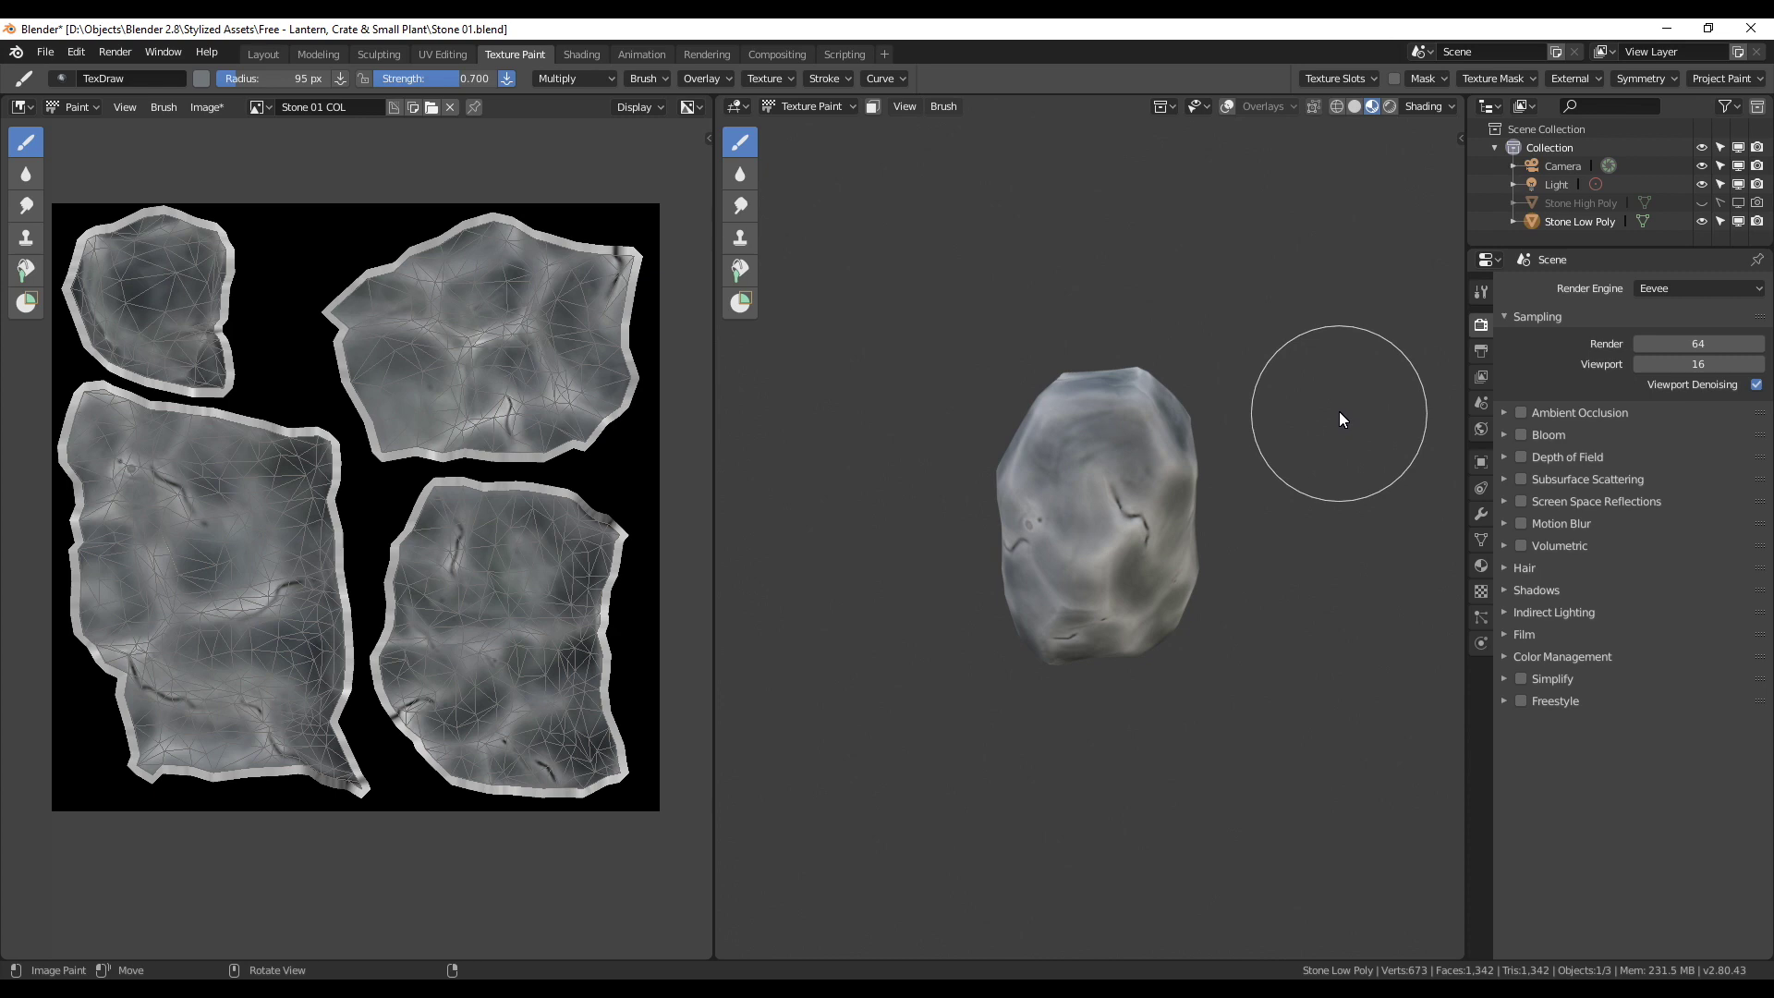